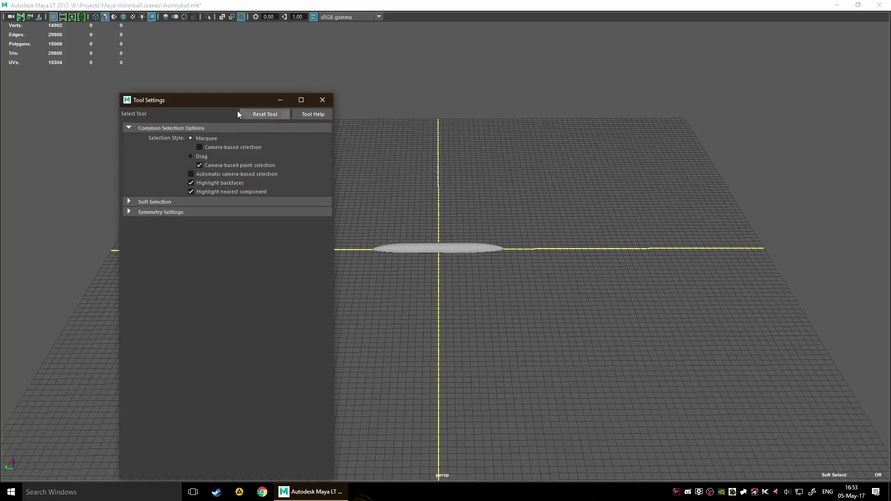
Close the Tool Settings and show the Geometry display layer to view the terrain and net, hiding it again after inspection
{"action": "left_click", "coordinate": [314, 103]}
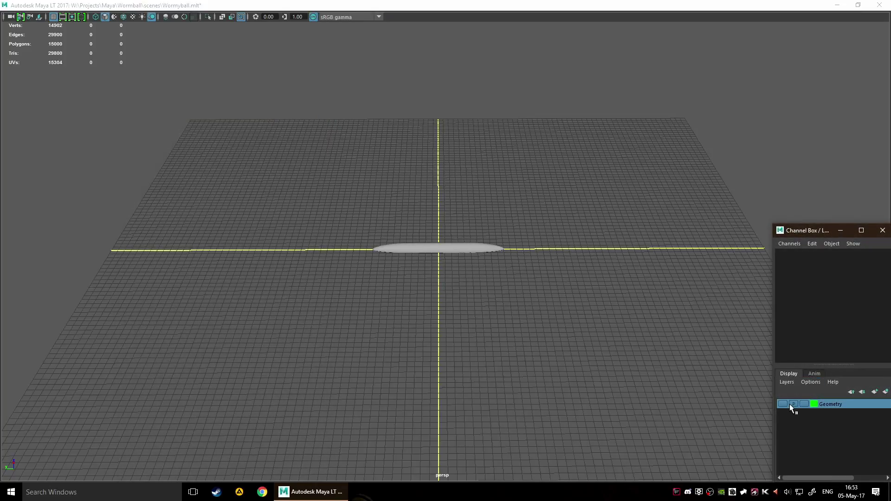
{"action": "left_click", "coordinate": [785, 403]}
{"action": "scroll", "coordinate": [622, 334], "scroll_direction": "down", "scroll_amount": 10}
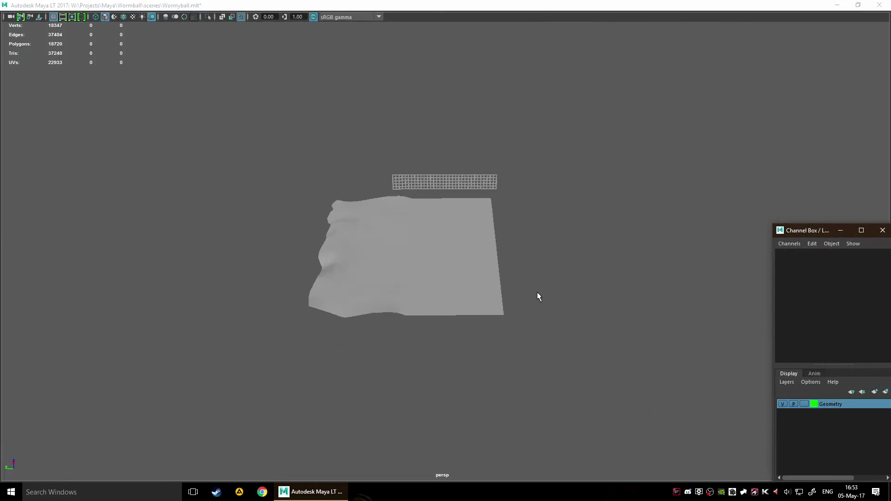
{"action": "scroll", "coordinate": [488, 250], "scroll_direction": "up", "scroll_amount": 5}
{"action": "scroll", "coordinate": [520, 262], "scroll_direction": "up", "scroll_amount": 4}
{"action": "scroll", "coordinate": [573, 300], "scroll_direction": "down", "scroll_amount": 2}
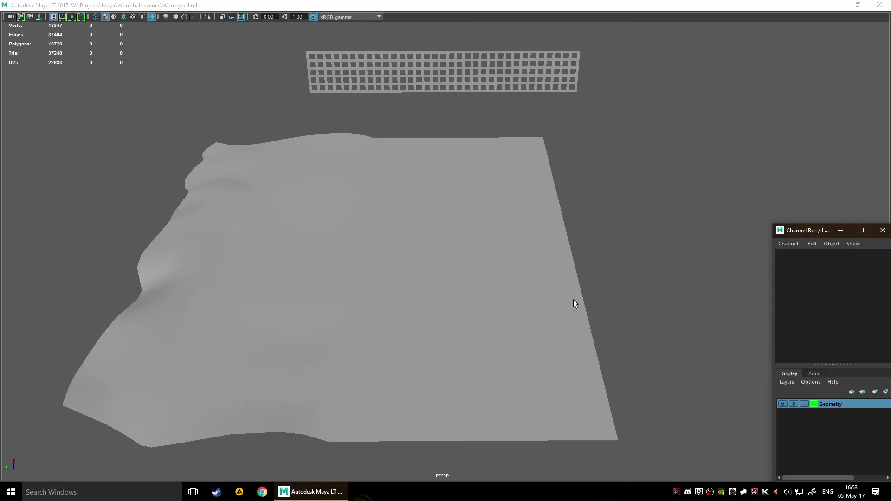
{"action": "left_click", "coordinate": [783, 404]}
{"action": "scroll", "coordinate": [557, 320], "scroll_direction": "up", "scroll_amount": 8}
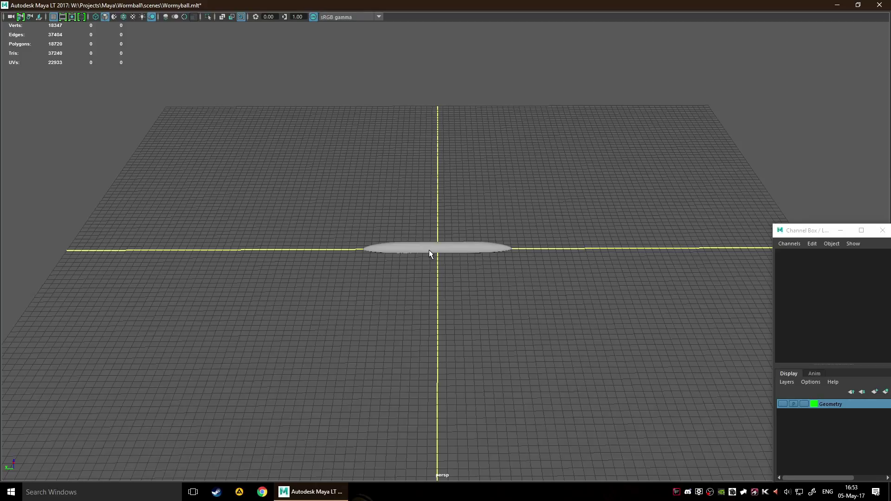
Switch to object selection mode, inspect the worm mesh as a selected object, deselect it and close the Channel Box
{"action": "key", "text": "F8"}
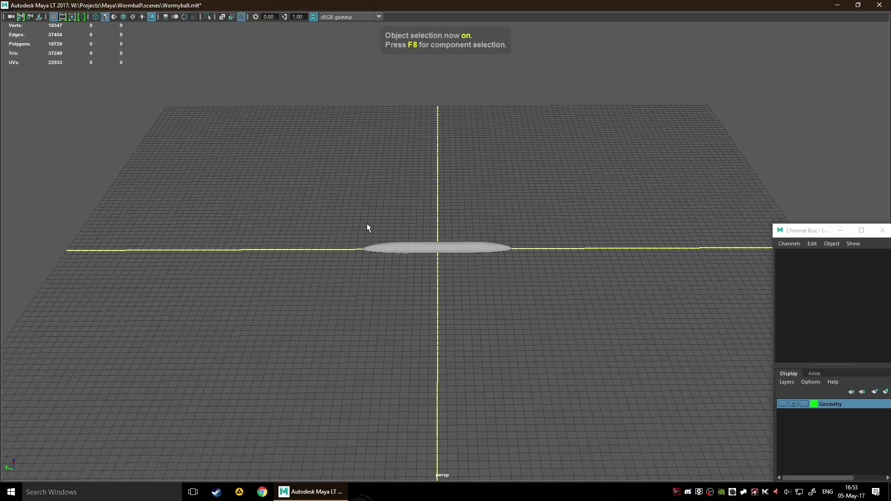
{"action": "scroll", "coordinate": [390, 238], "scroll_direction": "up", "scroll_amount": 3}
{"action": "left_click", "coordinate": [408, 247]}
{"action": "scroll", "coordinate": [441, 304], "scroll_direction": "up", "scroll_amount": 3}
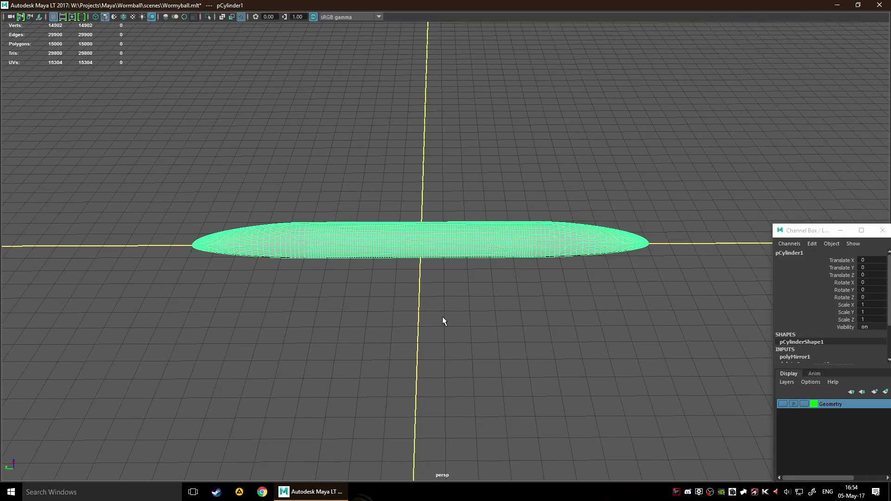
{"action": "scroll", "coordinate": [428, 337], "scroll_direction": "down", "scroll_amount": 3}
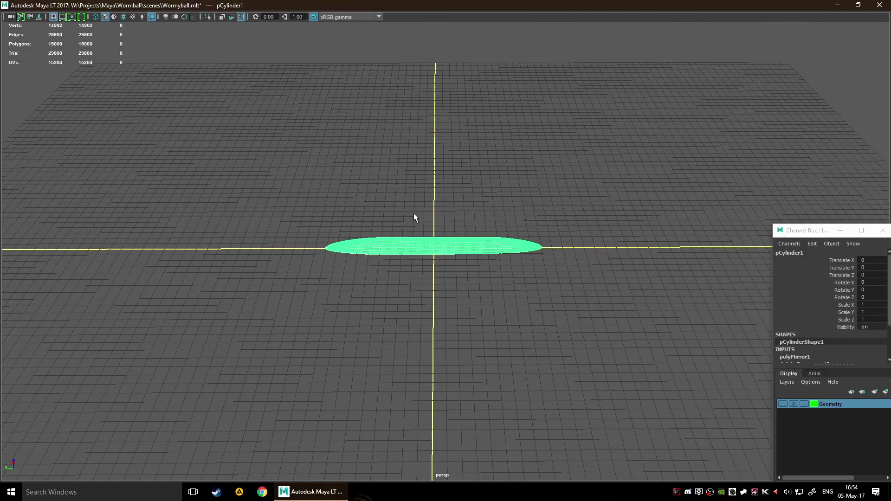
{"action": "left_click", "coordinate": [446, 271]}
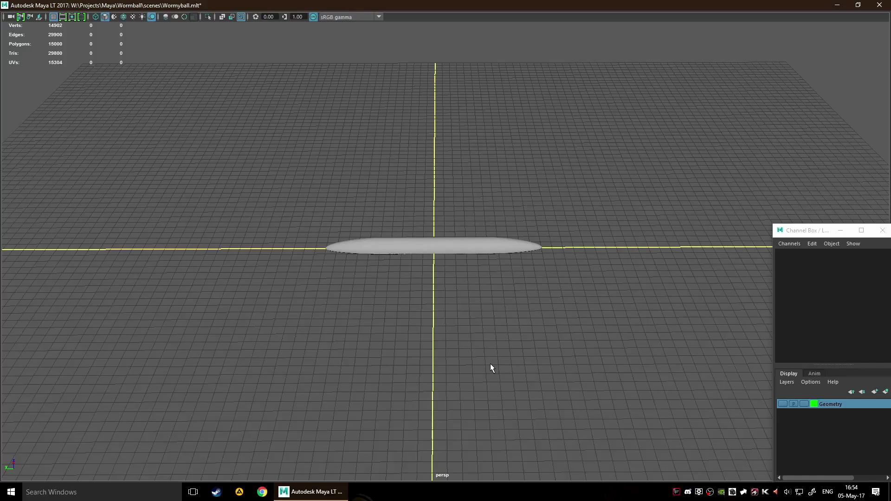
{"action": "left_click", "coordinate": [882, 230]}
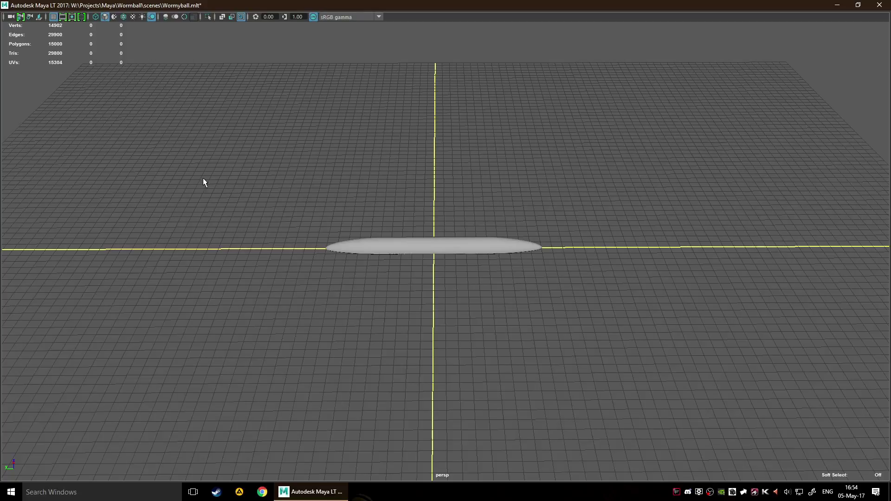
Select the worm mesh and move it along the grid's horizontal axis line from the origin to the grid's left edge
{"action": "scroll", "coordinate": [307, 194], "scroll_direction": "down", "scroll_amount": 5}
{"action": "scroll", "coordinate": [306, 188], "scroll_direction": "up", "scroll_amount": 5}
{"action": "left_click_drag", "start_coordinate": [292, 187], "coordinate": [573, 308]}
{"action": "key", "text": "w"}
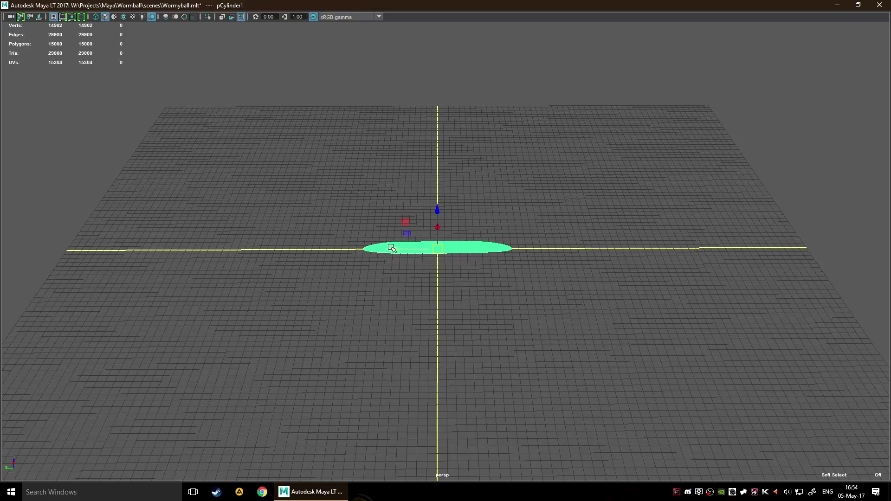
{"action": "left_click_drag", "start_coordinate": [394, 253], "coordinate": [100, 233]}
{"action": "left_click", "coordinate": [111, 291]}
{"action": "left_click_drag", "start_coordinate": [58, 198], "coordinate": [269, 328]}
{"action": "left_click", "coordinate": [268, 328]}
{"action": "left_click", "coordinate": [106, 252]}
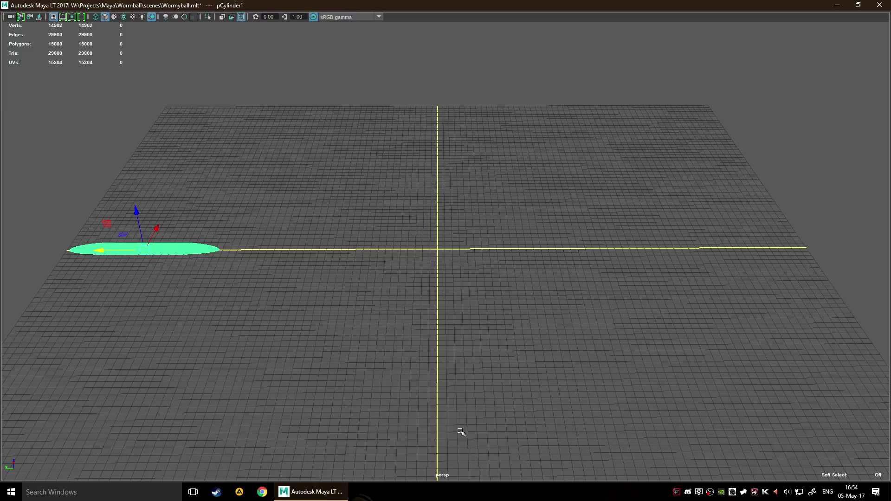
Display the Time Slider interface element beneath the viewport
{"action": "key", "text": "space"}
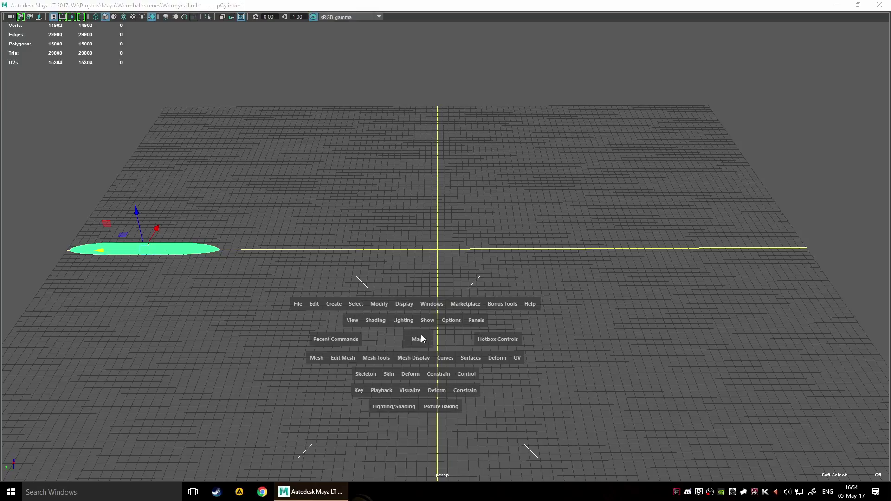
{"action": "left_click", "coordinate": [418, 339]}
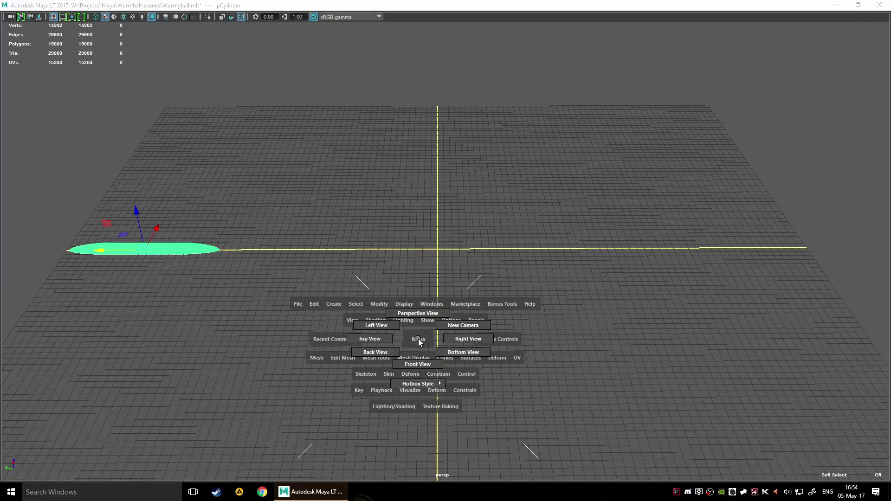
{"action": "left_click", "coordinate": [506, 337]}
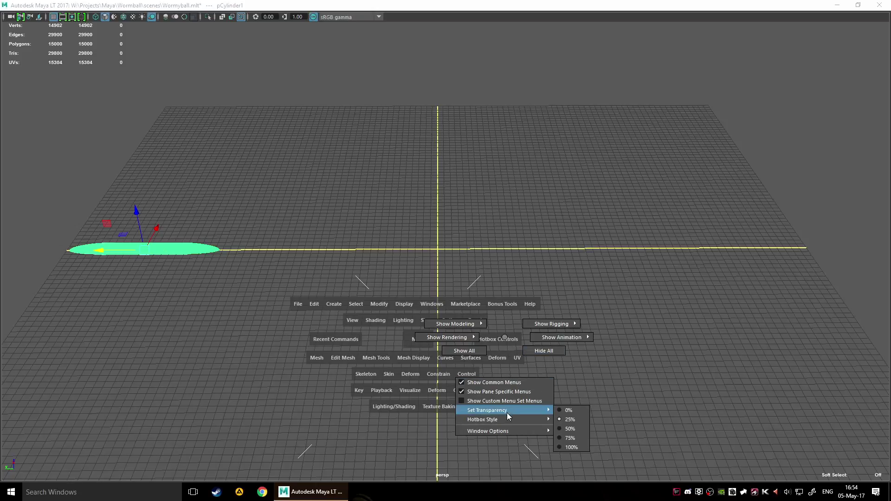
{"action": "mouse_move", "coordinate": [511, 430]}
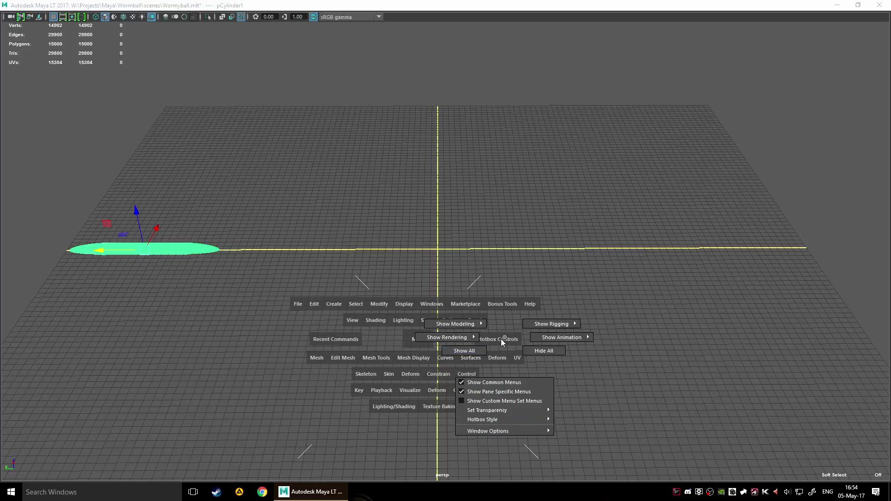
{"action": "left_click", "coordinate": [430, 305]}
{"action": "mouse_move", "coordinate": [462, 383]}
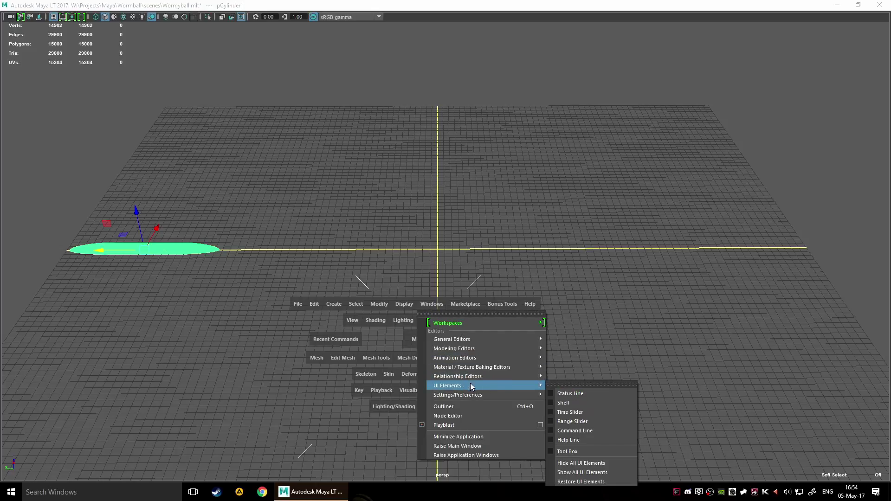
{"action": "left_click", "coordinate": [581, 422]}
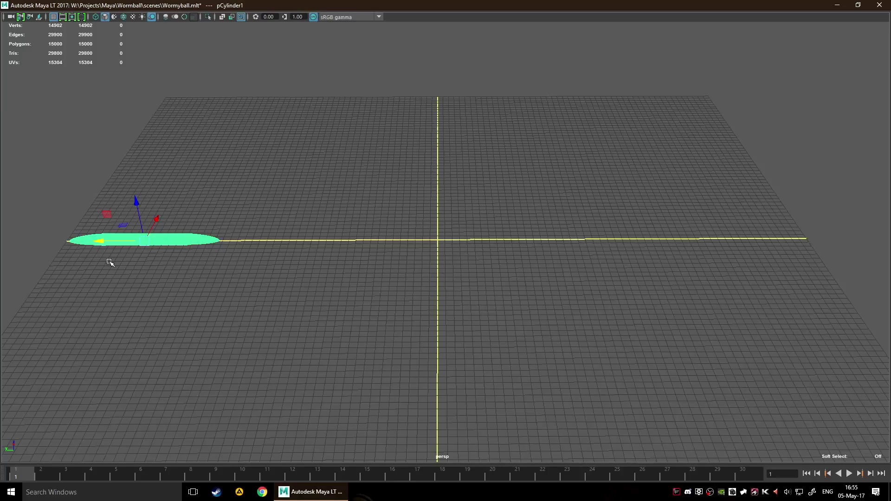
Keyframe the worm at the grid's left edge on frame 1 and at the opposite edge on frame 30
{"action": "left_click_drag", "start_coordinate": [99, 244], "coordinate": [706, 243]}
{"action": "left_click", "coordinate": [738, 478]}
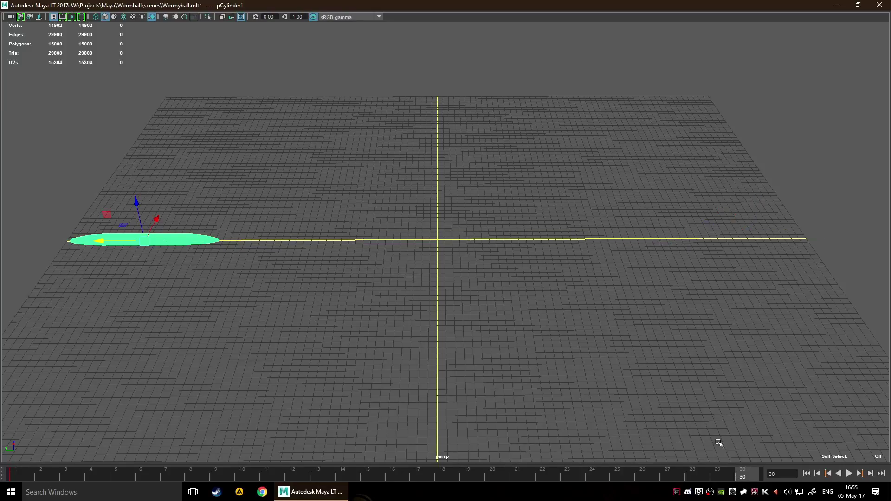
{"action": "left_click_drag", "start_coordinate": [116, 243], "coordinate": [727, 270]}
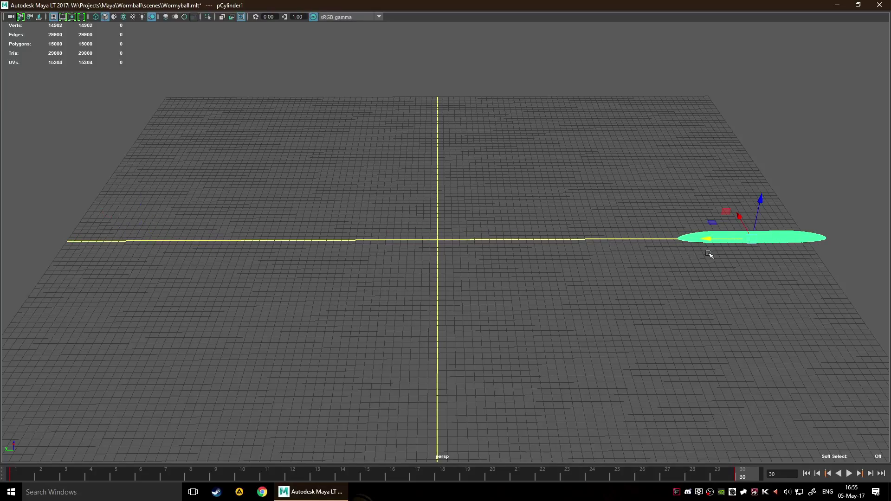
Play back the worm's movement across the grid and stop the playback
{"action": "left_click", "coordinate": [851, 474]}
{"action": "left_click", "coordinate": [851, 474]}
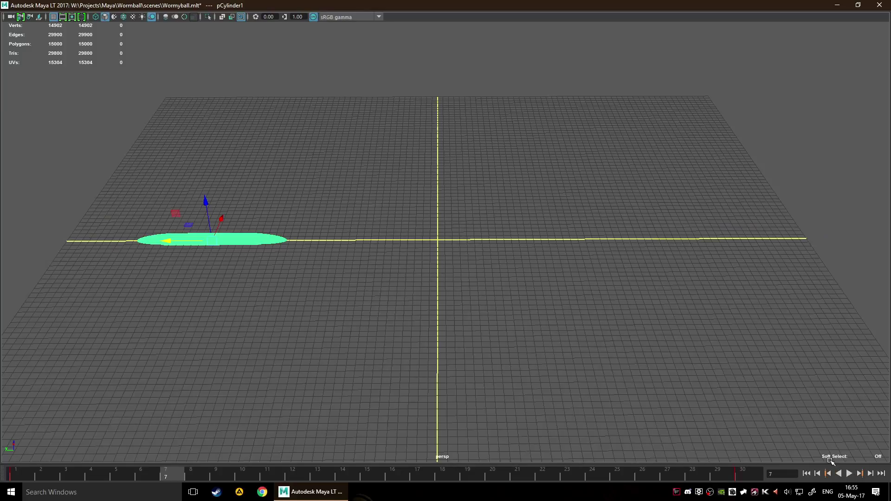
{"action": "left_click", "coordinate": [849, 473]}
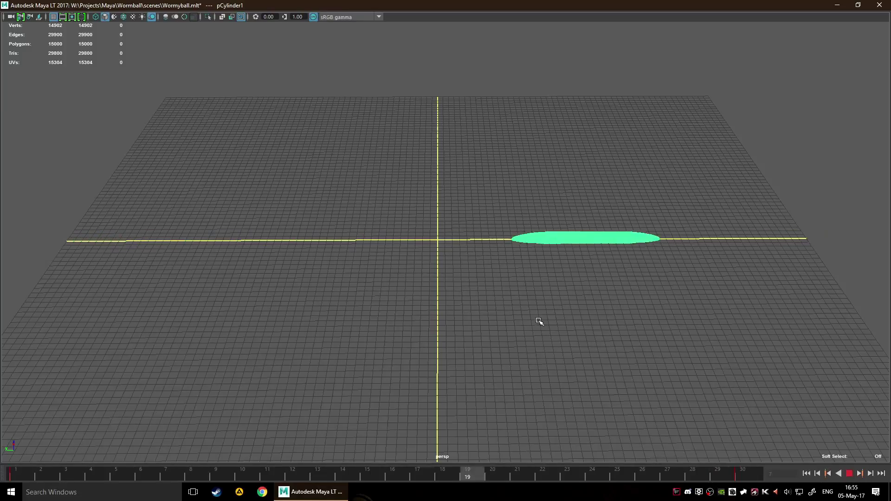
{"action": "left_click", "coordinate": [850, 475]}
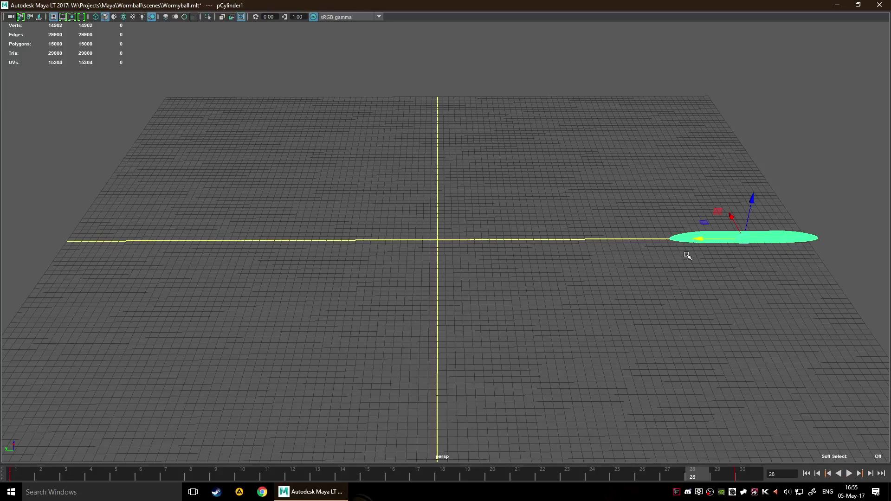
Add an in-between keyframe at frame 18 with the worm moved sideways off the main axis
{"action": "left_click", "coordinate": [10, 473]}
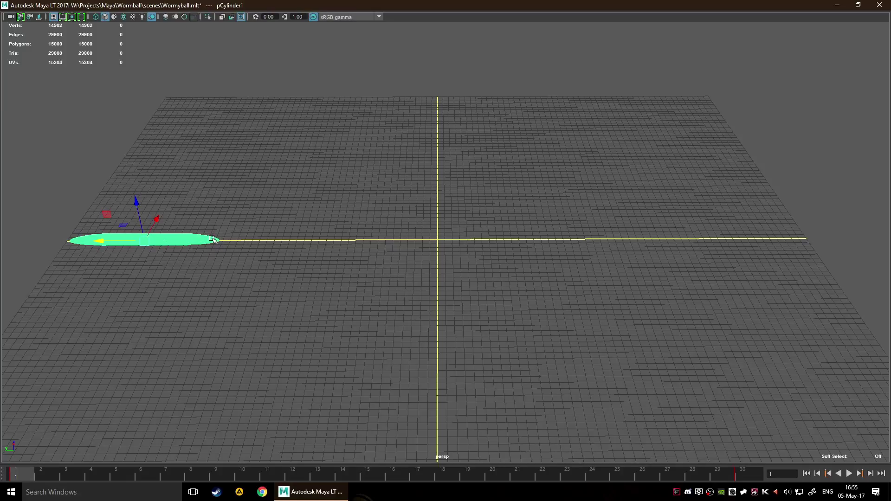
{"action": "left_click_drag", "start_coordinate": [116, 237], "coordinate": [418, 251]}
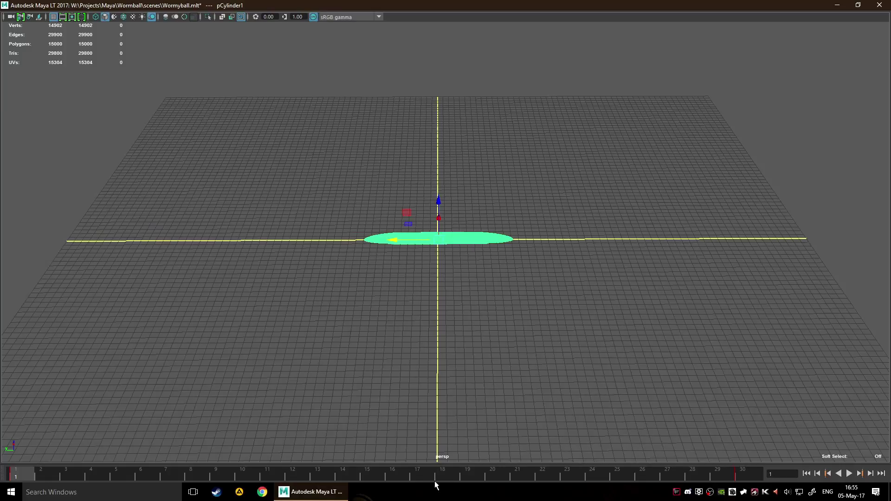
{"action": "left_click", "coordinate": [435, 478]}
{"action": "left_click_drag", "start_coordinate": [485, 243], "coordinate": [425, 249]}
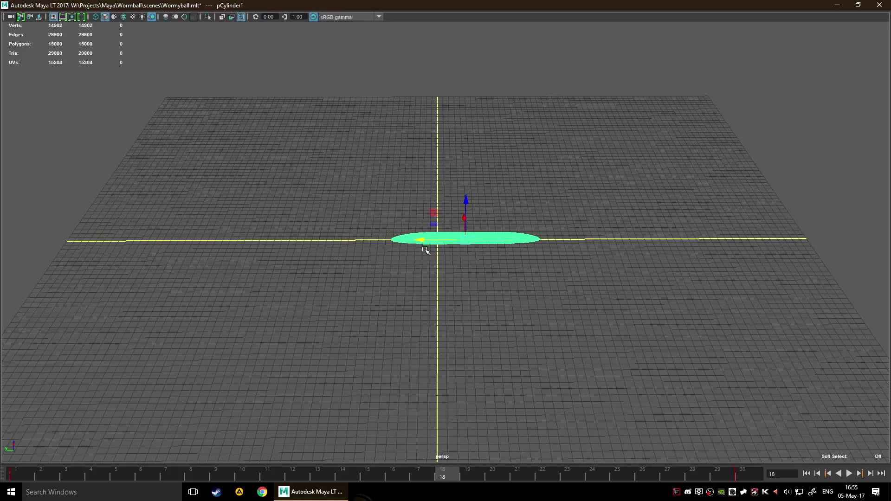
{"action": "left_click_drag", "start_coordinate": [539, 244], "coordinate": [336, 281], "text": "alt"}
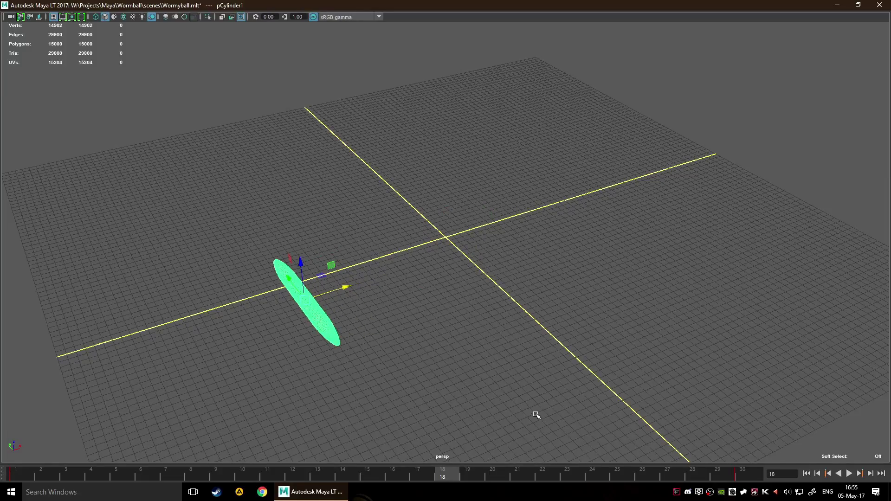
Play the animation with the in-between keyframe, view the curved path from another angle and stop the playback
{"action": "left_click", "coordinate": [849, 474]}
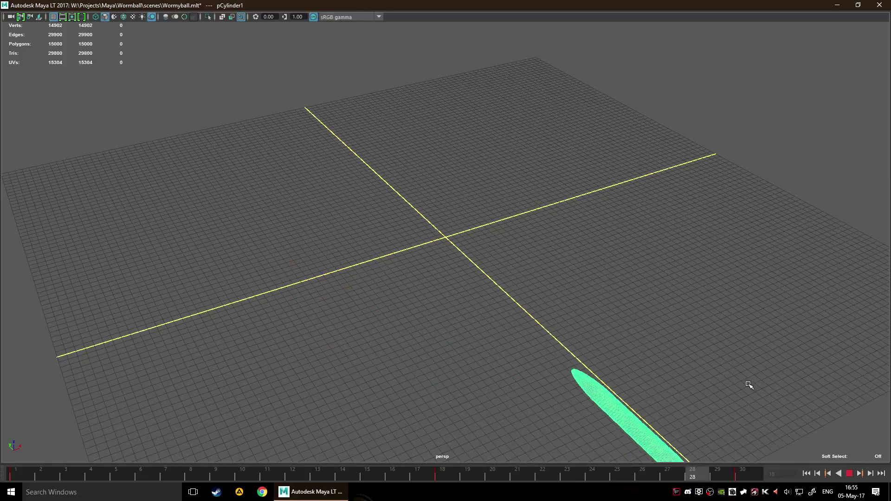
{"action": "left_click_drag", "start_coordinate": [526, 315], "coordinate": [485, 261], "text": "alt"}
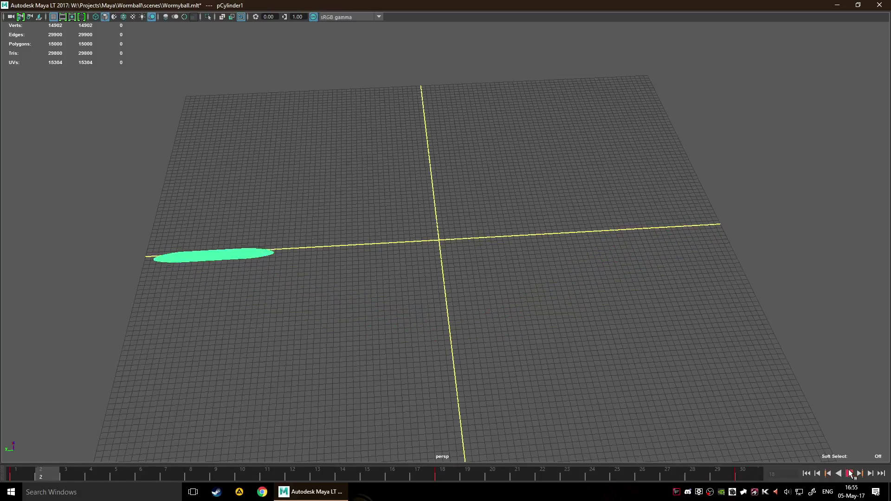
{"action": "left_click", "coordinate": [849, 473]}
Delete the worm's keyframe at frame 18
{"action": "right_click", "coordinate": [439, 472]}
{"action": "left_click", "coordinate": [436, 474]}
{"action": "right_click", "coordinate": [436, 474]}
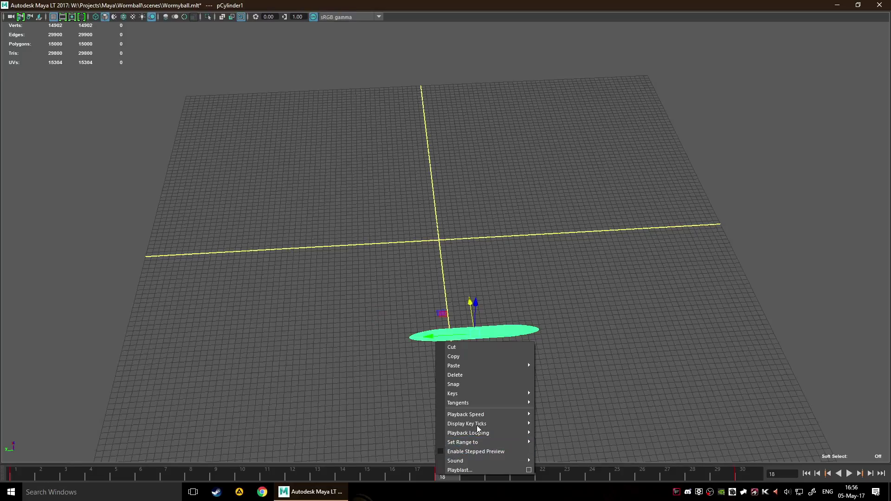
{"action": "left_click", "coordinate": [498, 376]}
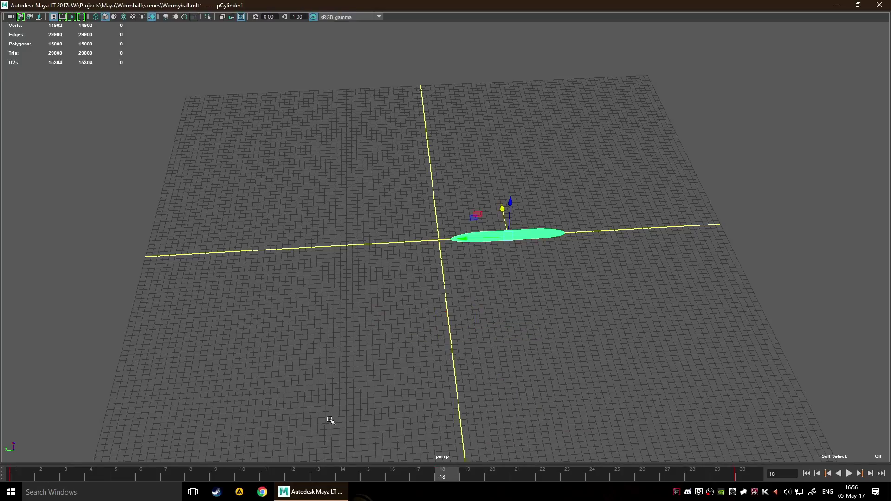
{"action": "left_click", "coordinate": [14, 474]}
{"action": "key", "text": "Delete"}
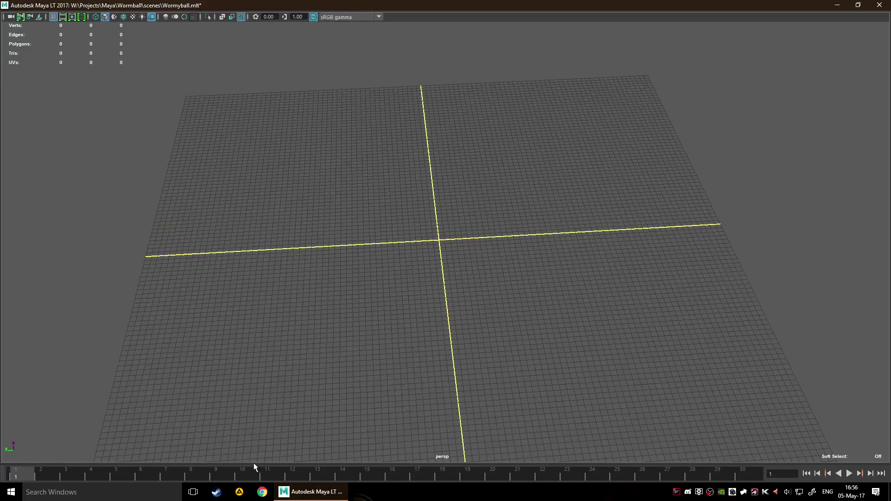
{"action": "left_click", "coordinate": [750, 475]}
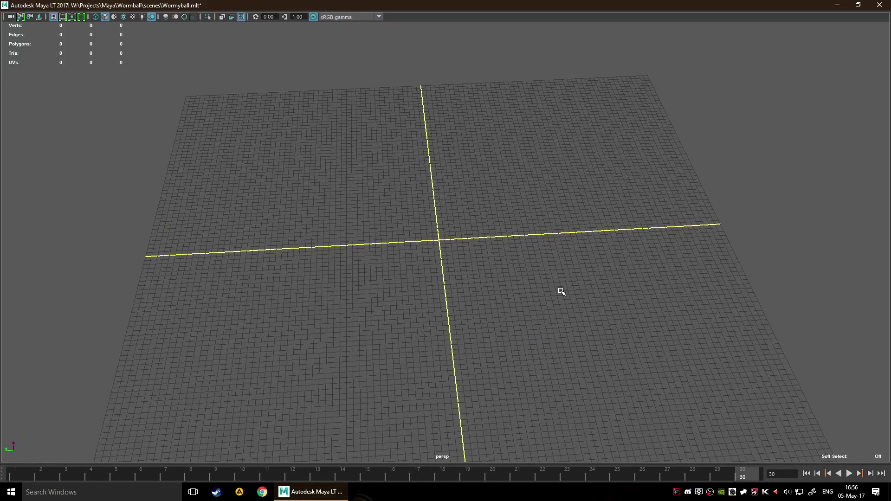
{"action": "key", "text": "ctrl+z"}
{"action": "key", "text": "ctrl+z"}
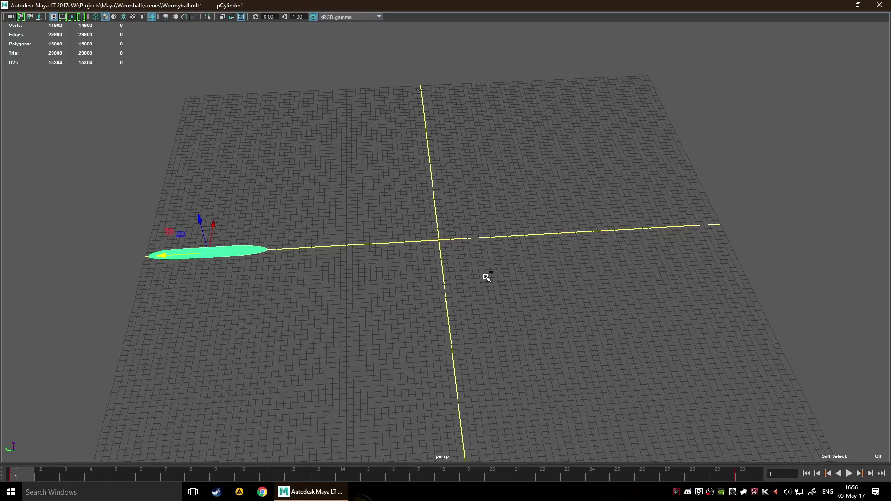
{"action": "left_click", "coordinate": [146, 368]}
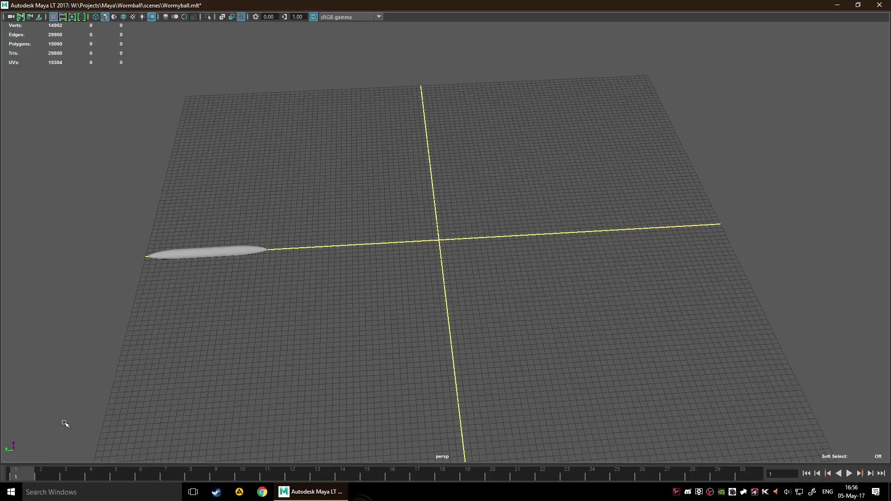
{"action": "left_click", "coordinate": [212, 249]}
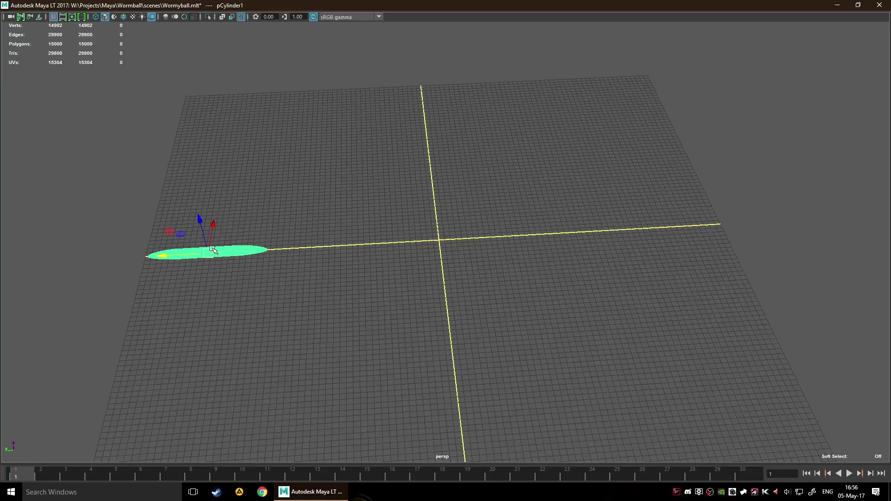
Delete the worm's keyframe at frame 1 and move the worm along the axis to the grid centre
{"action": "right_click", "coordinate": [17, 479]}
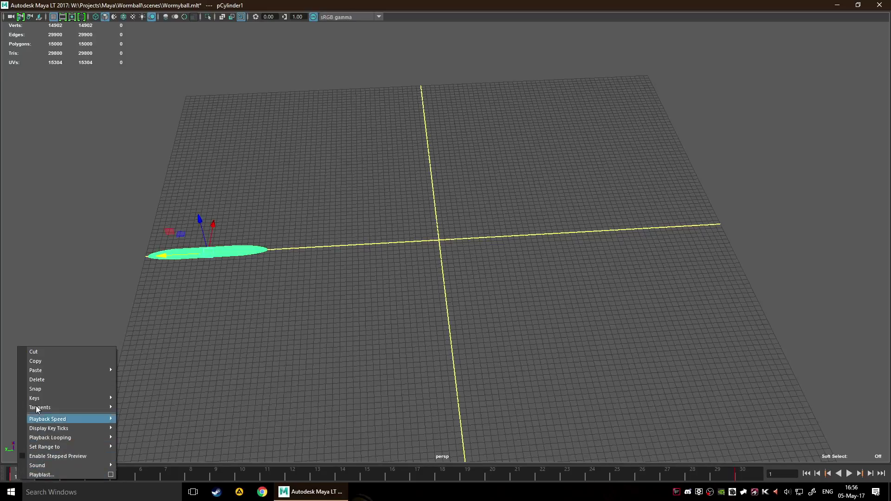
{"action": "left_click", "coordinate": [49, 383]}
{"action": "right_click", "coordinate": [744, 479]}
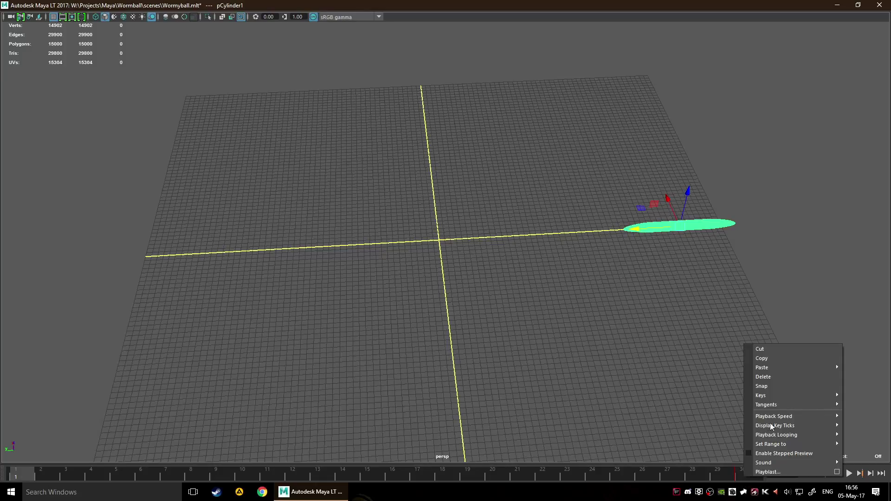
{"action": "left_click", "coordinate": [784, 383]}
{"action": "left_click_drag", "start_coordinate": [663, 229], "coordinate": [416, 234]}
{"action": "left_click_drag", "start_coordinate": [489, 286], "coordinate": [476, 285], "text": "alt"}
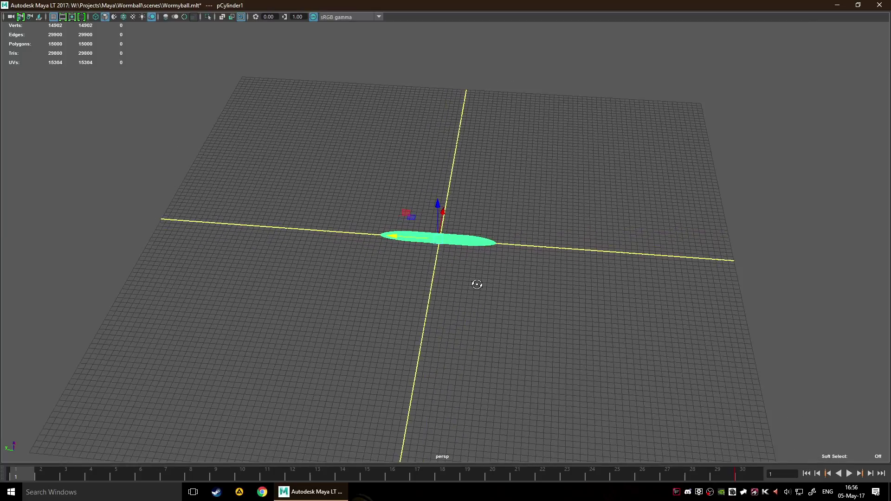
Go to frame 30, delete the worm's remaining keyframe there, recentre the worm on the grid and deselect it
{"action": "right_click", "coordinate": [741, 476]}
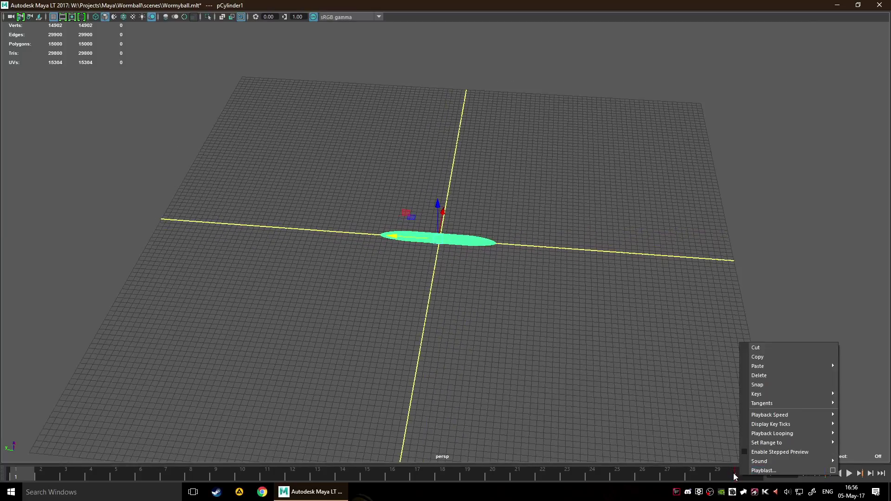
{"action": "left_click", "coordinate": [735, 476]}
{"action": "right_click", "coordinate": [736, 476]}
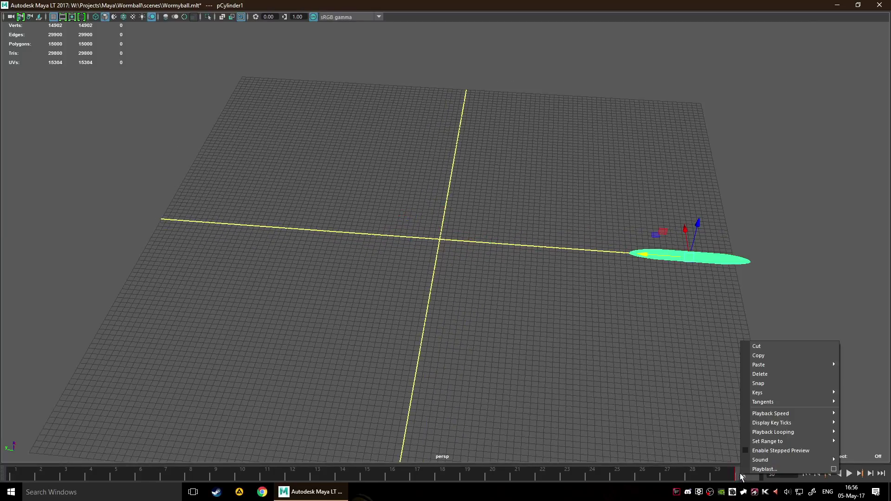
{"action": "left_click", "coordinate": [766, 376]}
{"action": "left_click", "coordinate": [678, 301]}
{"action": "left_click", "coordinate": [660, 259]}
{"action": "left_click_drag", "start_coordinate": [652, 255], "coordinate": [410, 237]}
{"action": "left_click", "coordinate": [532, 317]}
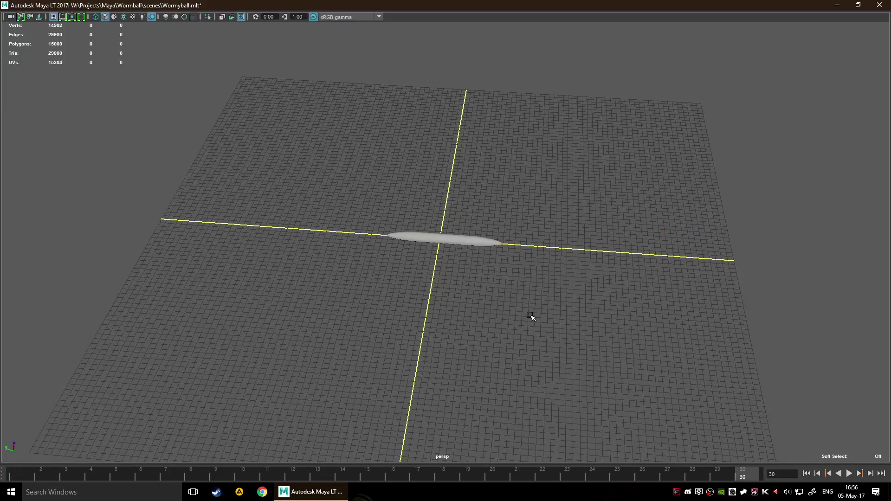
Try to raise the faces of the worm's middle section without soft selection, and undo the move
{"action": "scroll", "coordinate": [556, 321], "scroll_direction": "up", "scroll_amount": 8}
{"action": "left_click_drag", "start_coordinate": [522, 290], "coordinate": [426, 273], "text": "alt"}
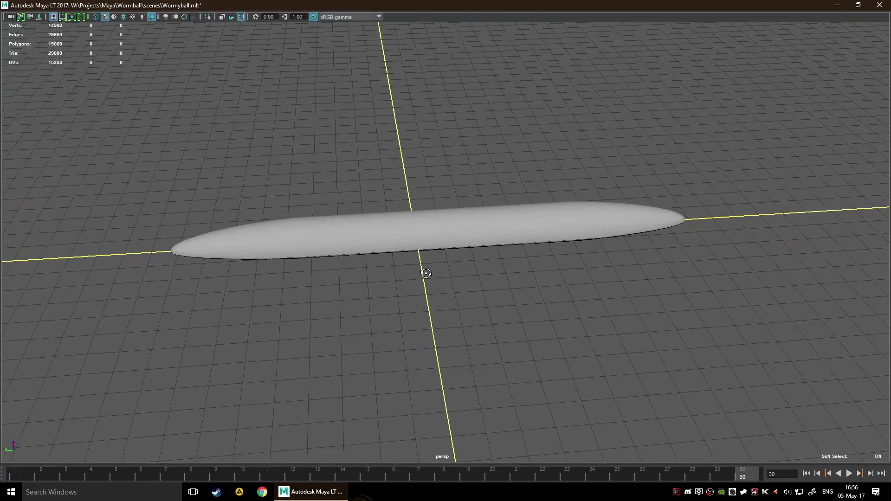
{"action": "left_click_drag", "start_coordinate": [356, 299], "coordinate": [358, 274], "text": "alt"}
{"action": "key", "text": "F11"}
{"action": "left_click_drag", "start_coordinate": [373, 179], "coordinate": [513, 378]}
{"action": "left_click_drag", "start_coordinate": [364, 144], "coordinate": [473, 299]}
{"action": "left_click_drag", "start_coordinate": [441, 185], "coordinate": [432, 97]}
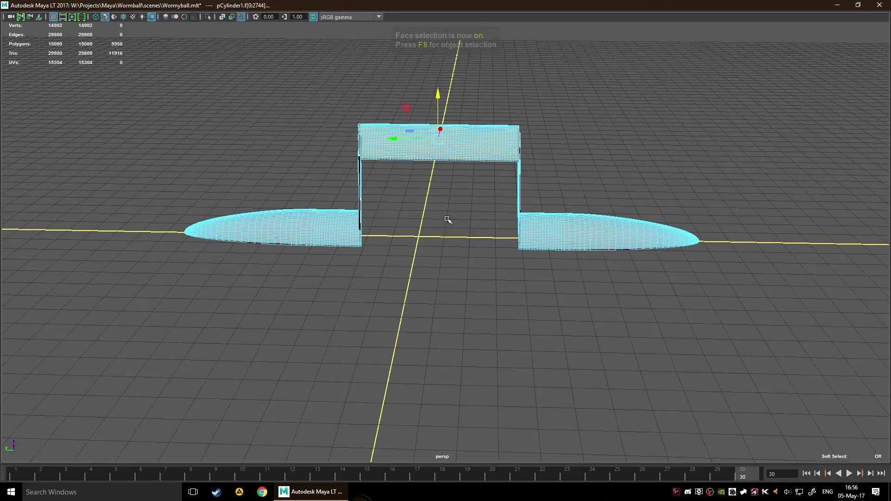
{"action": "scroll", "coordinate": [472, 234], "scroll_direction": "down", "scroll_amount": 5}
{"action": "key", "text": "ctrl+z"}
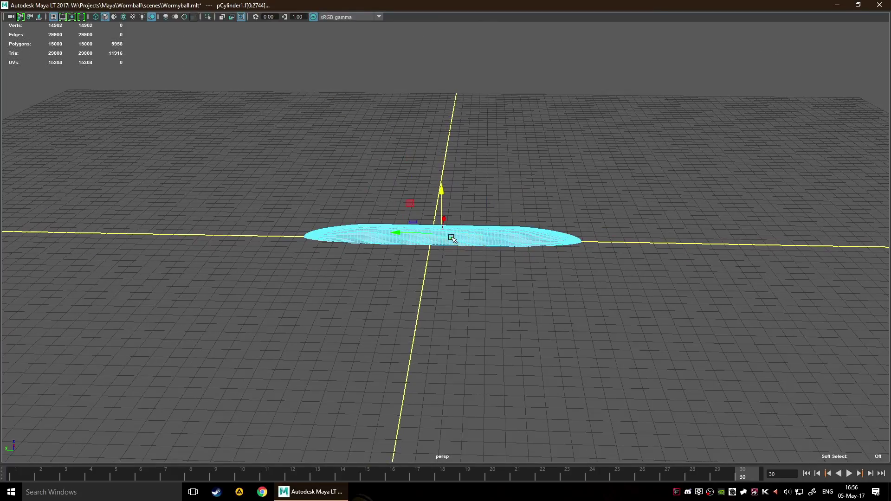
Turn on soft selection and raise the worm's middle faces, undoing the first attempt and retrying with a wider falloff
{"action": "key", "text": "b"}
{"action": "mouse_move", "coordinate": [441, 190]}
{"action": "left_mouse_down"}
{"action": "mouse_move", "coordinate": [446, 149]}
{"action": "mouse_move", "coordinate": [452, 186]}
{"action": "left_mouse_up"}
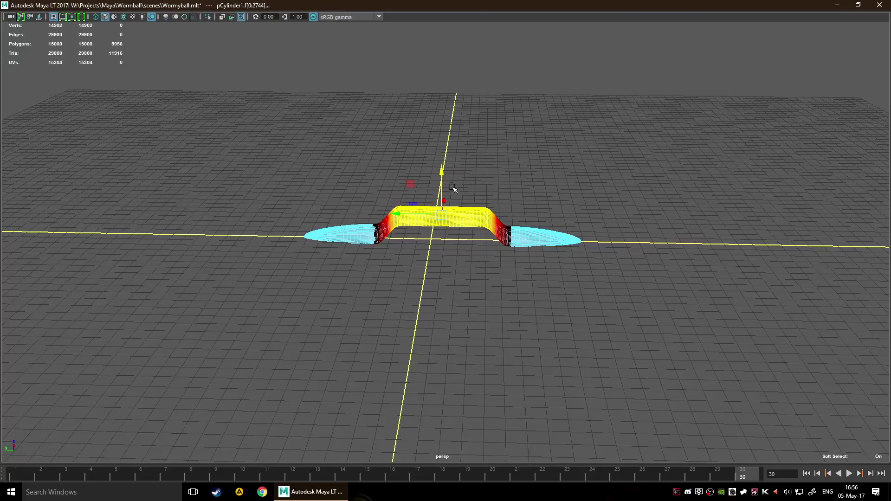
{"action": "key", "text": "ctrl+z"}
{"action": "left_click_drag", "start_coordinate": [446, 226], "coordinate": [502, 232]}
{"action": "left_click_drag", "start_coordinate": [445, 189], "coordinate": [445, 169]}
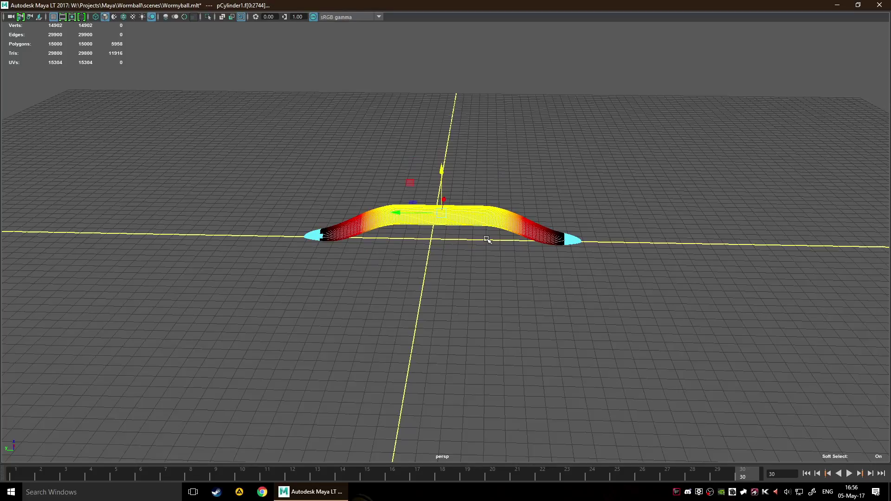
Raise a single face at the middle of the worm with soft selection to round the arch, and deselect it
{"action": "left_click", "coordinate": [422, 189]}
{"action": "left_click", "coordinate": [437, 211]}
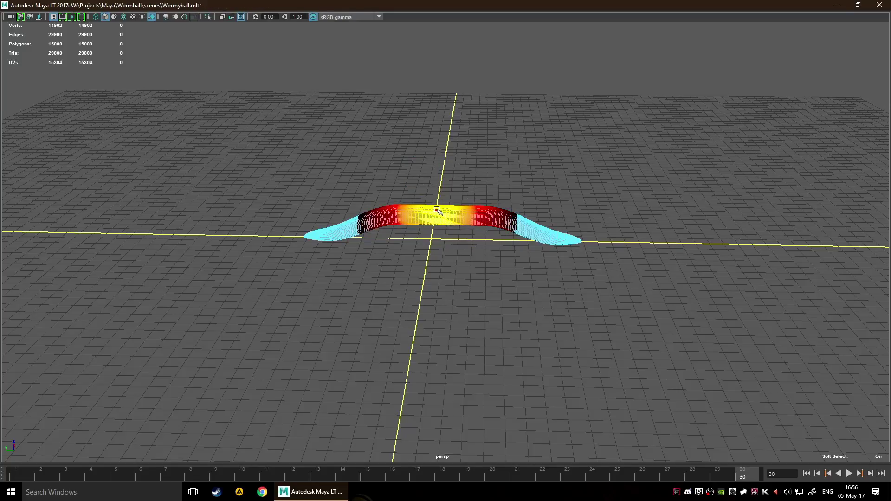
{"action": "left_click_drag", "start_coordinate": [437, 165], "coordinate": [436, 149]}
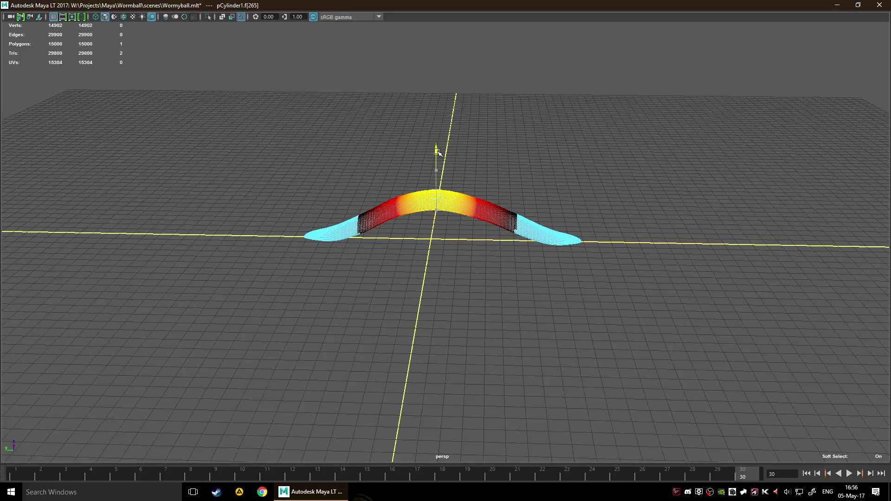
{"action": "left_click", "coordinate": [449, 264]}
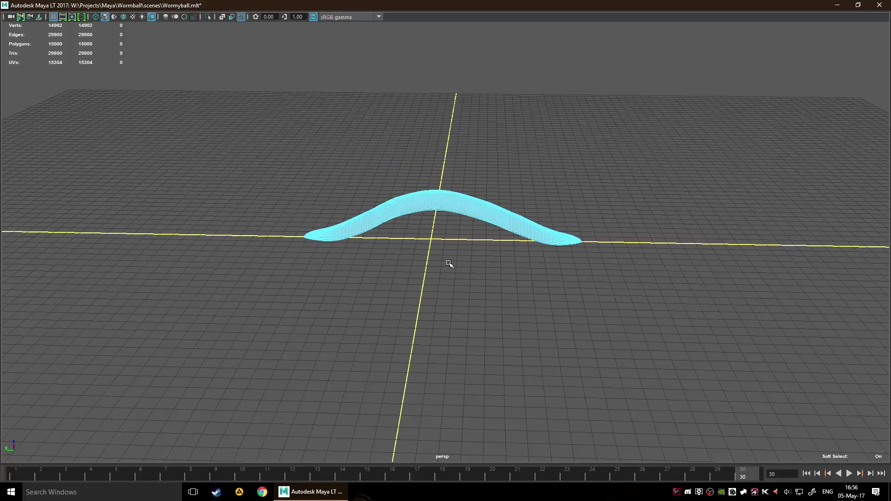
Select a face at one tip of the arched worm and push that end inward along the axis
{"action": "left_click", "coordinate": [429, 204]}
{"action": "left_click", "coordinate": [427, 220]}
{"action": "left_click", "coordinate": [319, 241]}
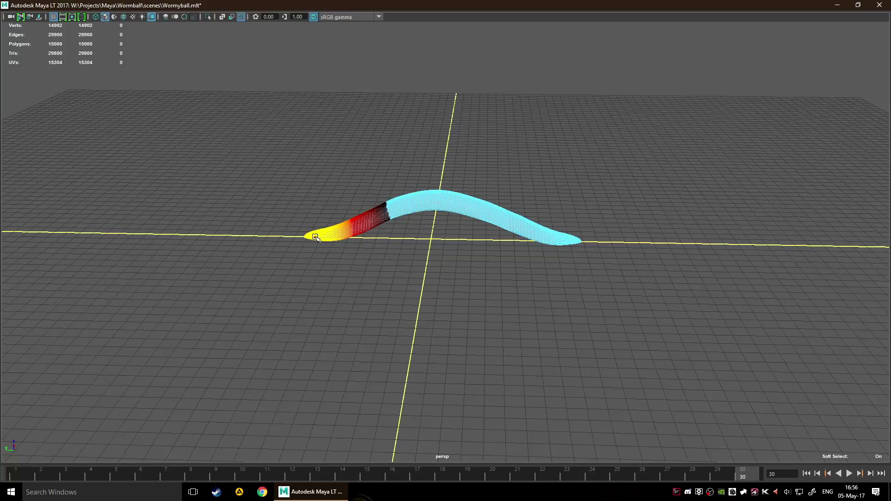
{"action": "left_click_drag", "start_coordinate": [271, 237], "coordinate": [325, 241]}
Undo all the soft-selection deformations to restore the worm's straight shape
{"action": "key", "text": "ctrl+z"}
{"action": "key", "text": "ctrl+z"}
{"action": "key", "text": "ctrl+z"}
{"action": "key", "text": "ctrl+z"}
{"action": "key", "text": "ctrl+z"}
{"action": "key", "text": "ctrl+z"}
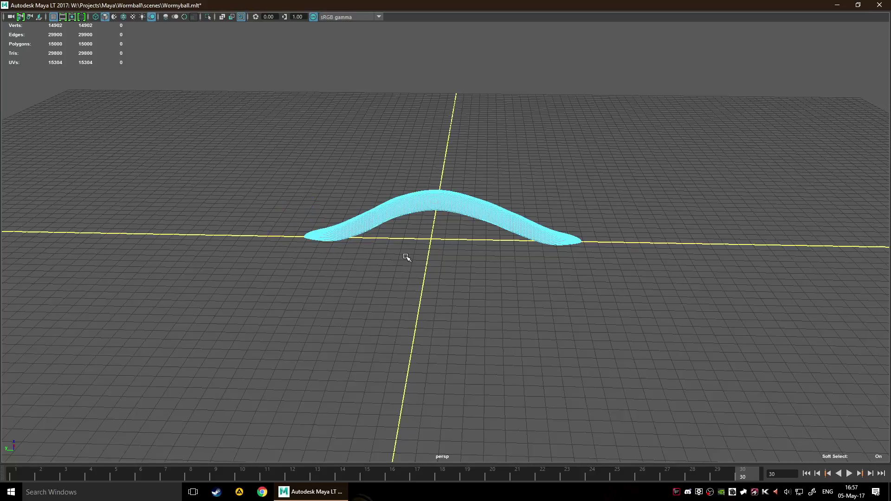
{"action": "key", "text": "ctrl+z"}
{"action": "key", "text": "ctrl+z"}
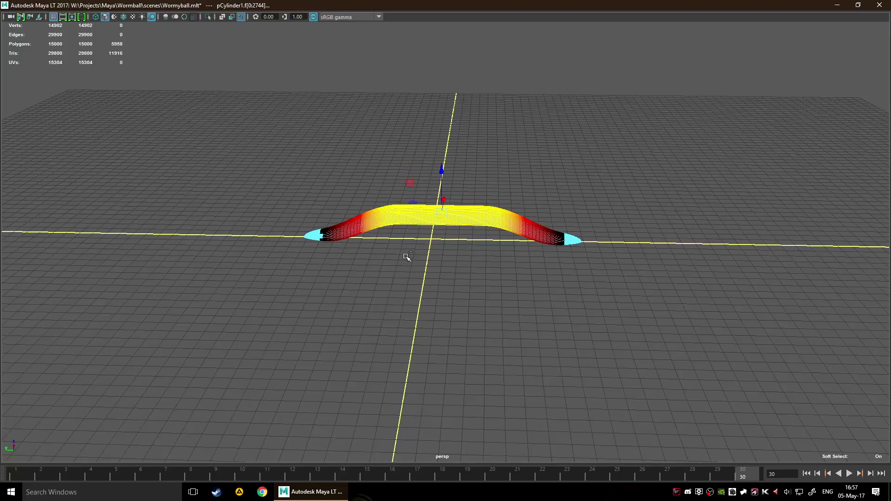
{"action": "key", "text": "ctrl+z"}
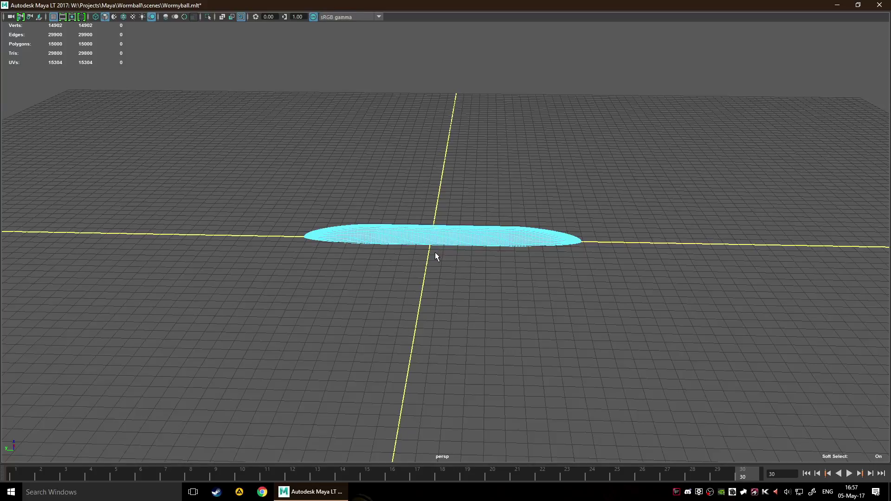
Turn off soft selection and return the worm to object selection
{"action": "key", "text": "b"}
{"action": "left_click_drag", "start_coordinate": [411, 285], "coordinate": [428, 249], "text": "alt"}
{"action": "key", "text": "F8"}
{"action": "scroll", "coordinate": [429, 207], "scroll_direction": "up", "scroll_amount": 3}
{"action": "left_click_drag", "start_coordinate": [419, 212], "coordinate": [447, 251], "text": "alt"}
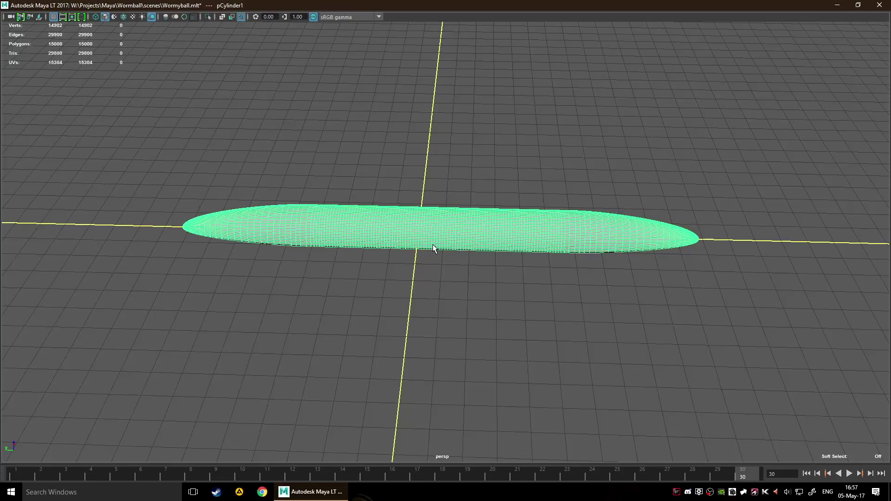
{"action": "scroll", "coordinate": [433, 245], "scroll_direction": "down", "scroll_amount": 5}
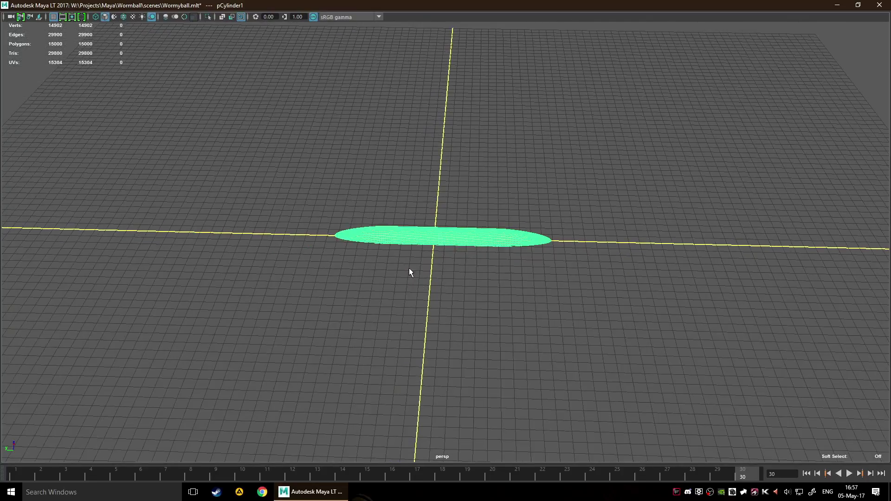
{"action": "scroll", "coordinate": [486, 245], "scroll_direction": "up", "scroll_amount": 3}
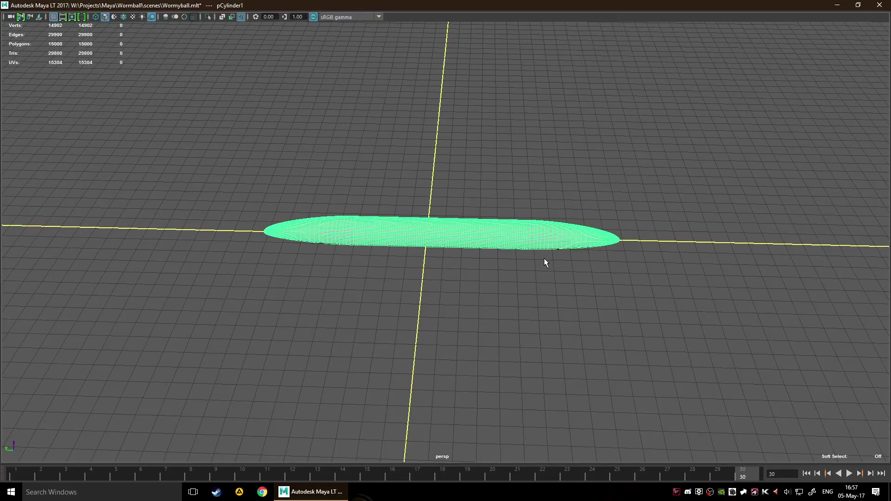
Hide the Time Slider from the interface
{"action": "key", "text": "space"}
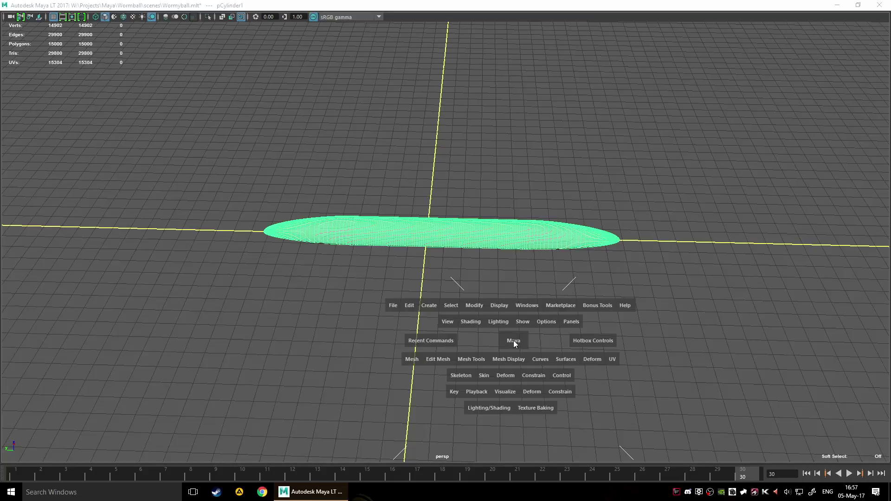
{"action": "left_click", "coordinate": [513, 341]}
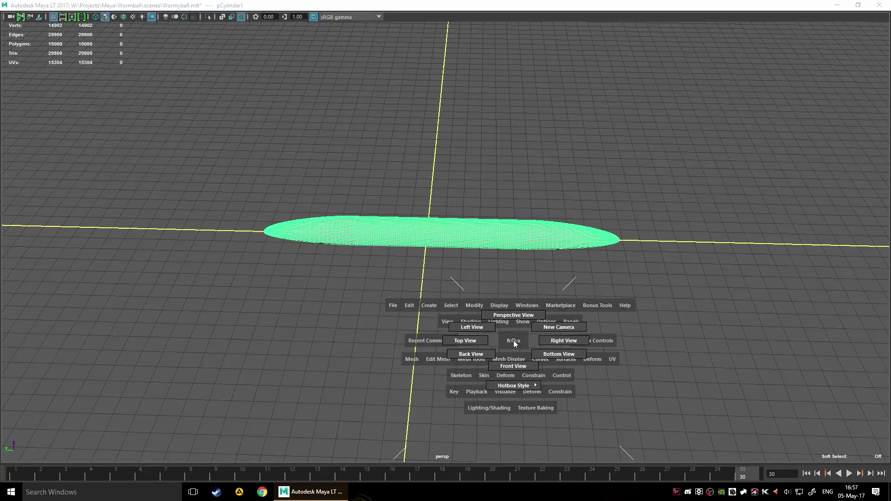
{"action": "left_click", "coordinate": [531, 307]}
{"action": "mouse_move", "coordinate": [622, 388]}
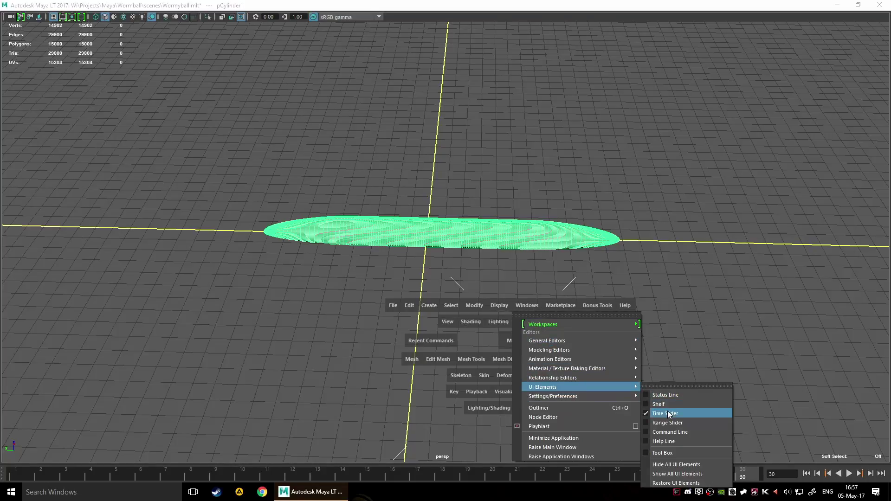
{"action": "left_click", "coordinate": [655, 415]}
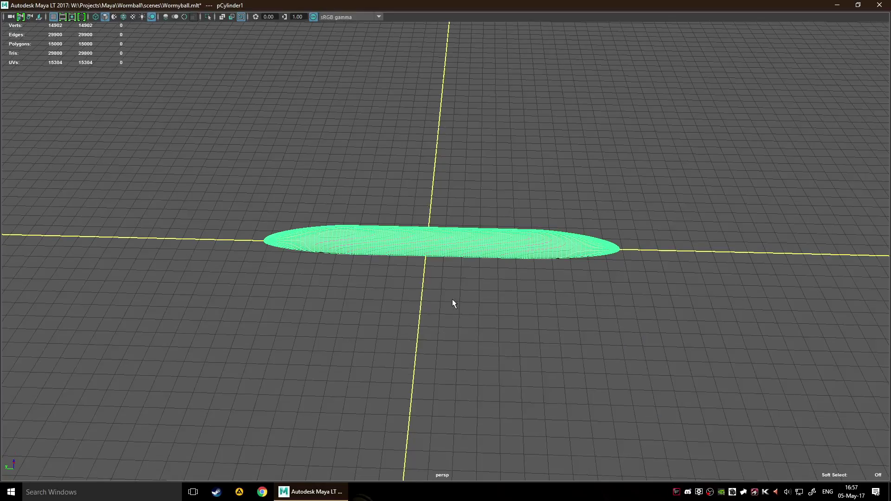
Select the worm, shift it slightly along its long axis towards the grid centre and deselect it
{"action": "left_click", "coordinate": [441, 292]}
{"action": "left_click_drag", "start_coordinate": [441, 291], "coordinate": [467, 277], "text": "alt"}
{"action": "left_click", "coordinate": [452, 250]}
{"action": "key", "text": "w"}
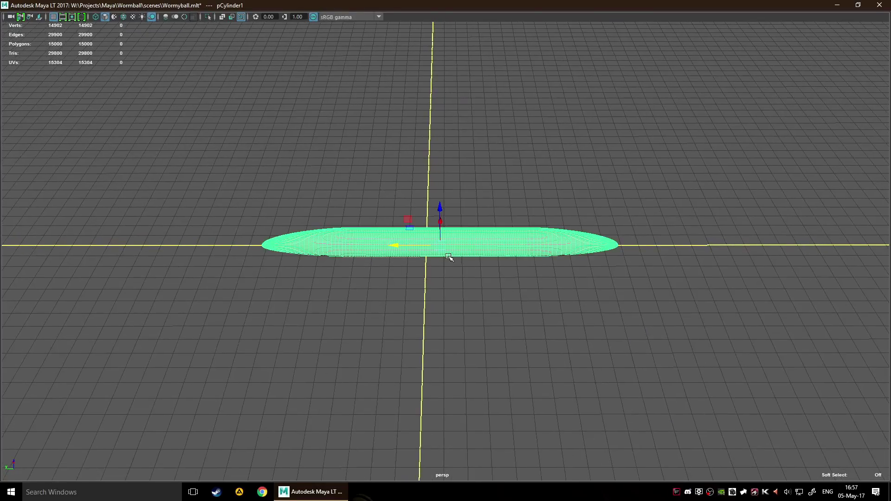
{"action": "left_click_drag", "start_coordinate": [405, 243], "coordinate": [388, 247]}
{"action": "left_click", "coordinate": [414, 278]}
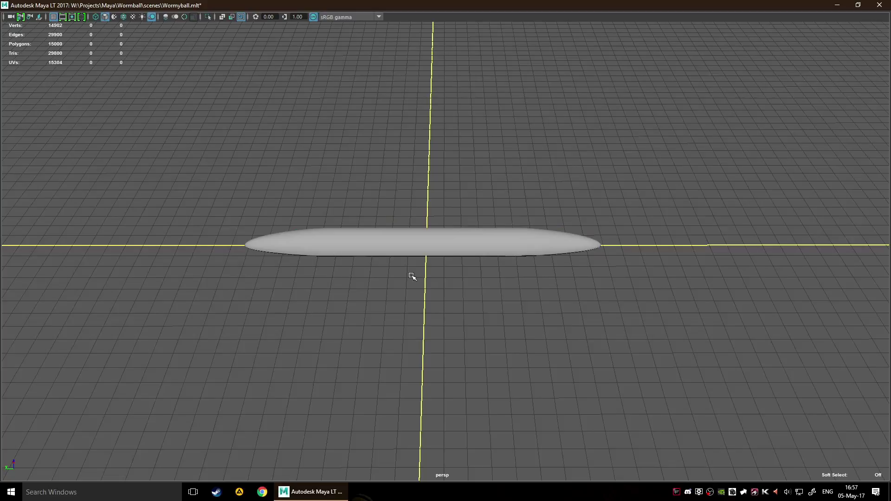
{"action": "scroll", "coordinate": [382, 239], "scroll_direction": "up", "scroll_amount": 4}
{"action": "middle_click_drag", "start_coordinate": [384, 241], "coordinate": [432, 248], "text": "alt"}
{"action": "left_click_drag", "start_coordinate": [427, 259], "coordinate": [419, 260], "text": "alt"}
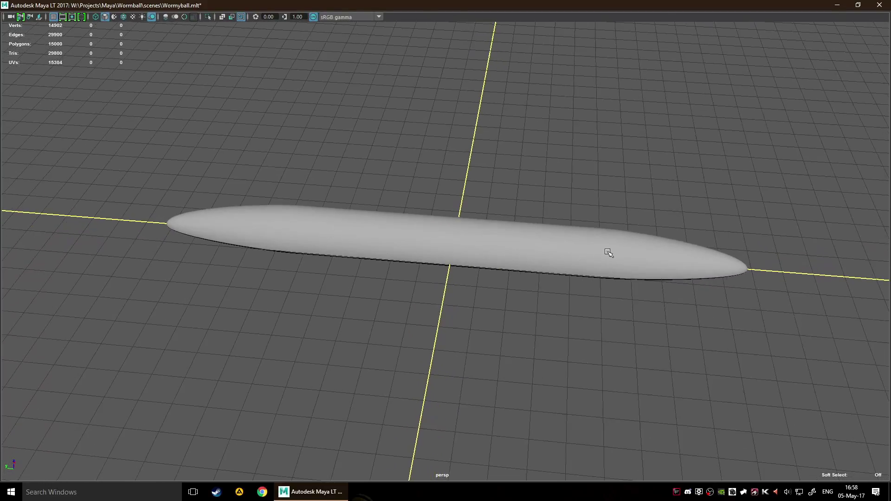
{"action": "scroll", "coordinate": [474, 280], "scroll_direction": "down", "scroll_amount": 3}
{"action": "left_click", "coordinate": [442, 249]}
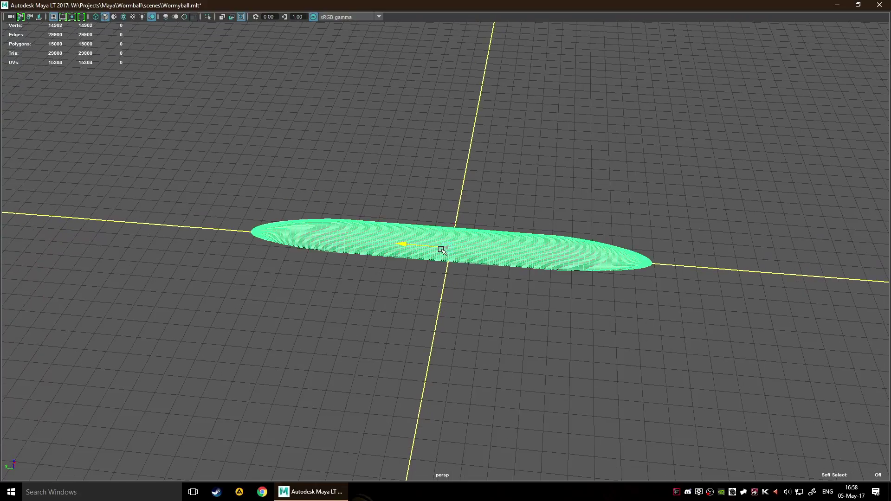
{"action": "left_click", "coordinate": [562, 309]}
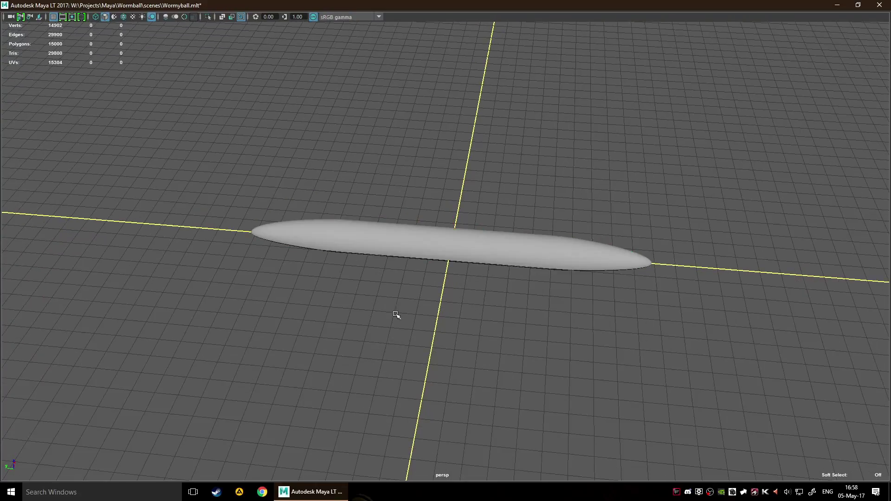
Move the worm a short distance back along its long axis, keeping it selected
{"action": "left_click", "coordinate": [361, 240]}
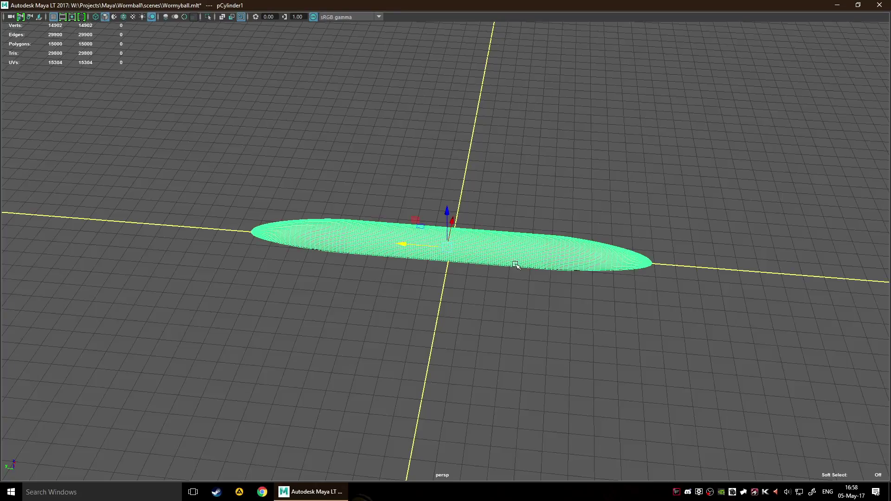
{"action": "scroll", "coordinate": [388, 269], "scroll_direction": "down", "scroll_amount": 3}
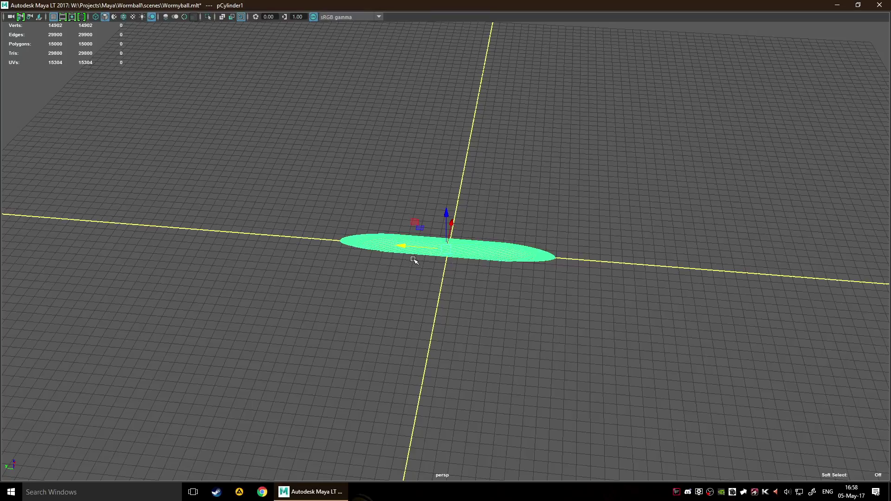
{"action": "left_click_drag", "start_coordinate": [408, 246], "coordinate": [428, 249]}
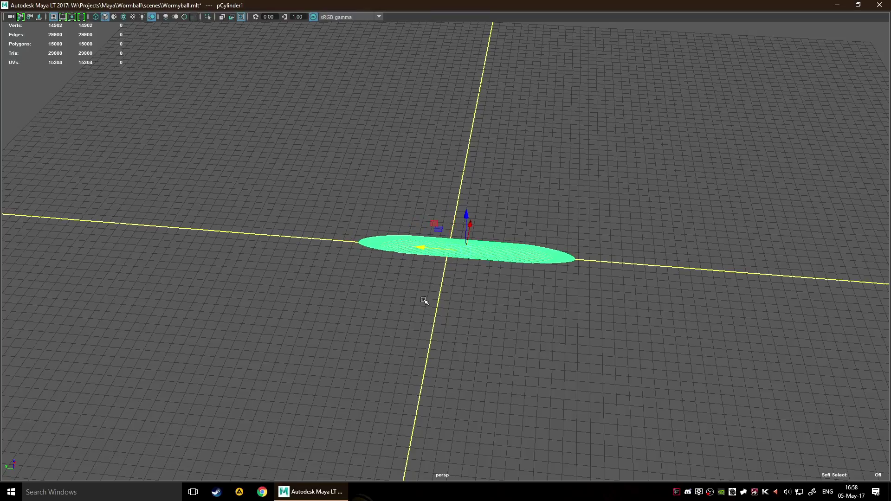
{"action": "left_click", "coordinate": [480, 291]}
{"action": "left_click", "coordinate": [467, 252]}
Frame the worm in the view and select the faces of its middle section in face selection mode
{"action": "left_click_drag", "start_coordinate": [481, 290], "coordinate": [484, 272], "text": "alt"}
{"action": "key", "text": "f"}
{"action": "scroll", "coordinate": [480, 287], "scroll_direction": "down", "scroll_amount": 1}
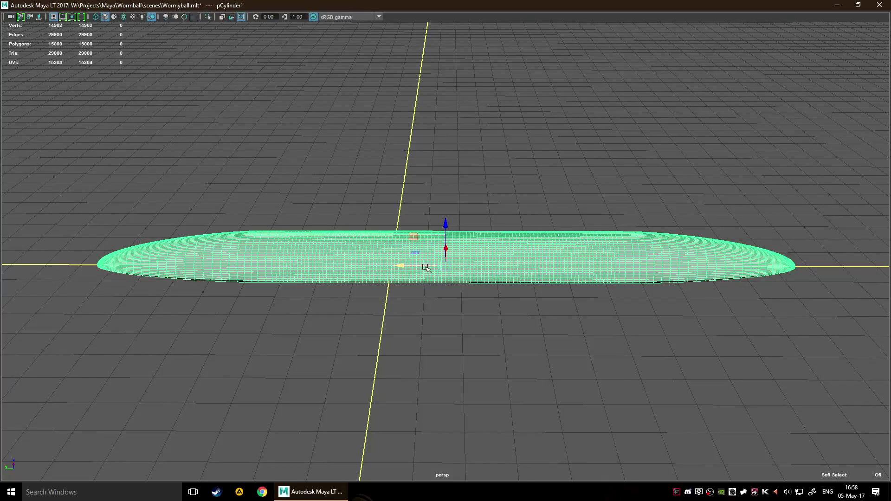
{"action": "key", "text": "F11"}
{"action": "left_click_drag", "start_coordinate": [398, 215], "coordinate": [574, 359]}
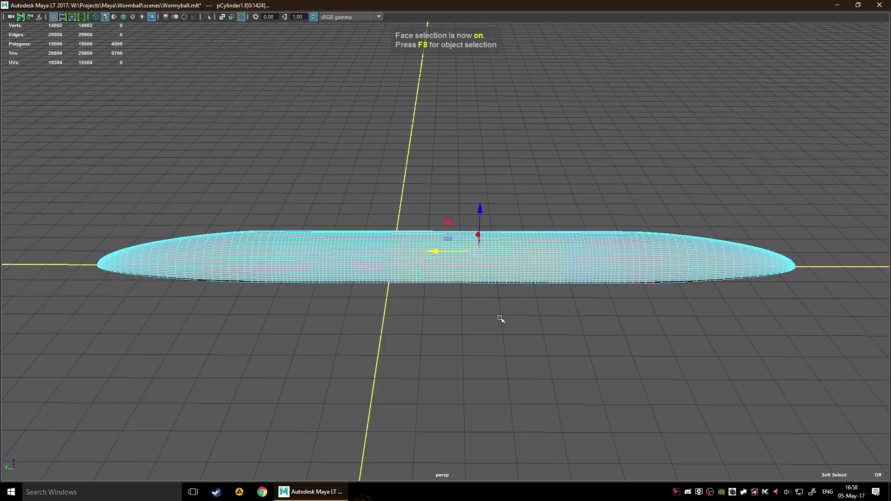
Try lifting the worm's selected middle faces vertically, undo the move and clear the face selection
{"action": "left_click_drag", "start_coordinate": [479, 216], "coordinate": [477, 183]}
{"action": "key", "text": "ctrl+z"}
{"action": "left_click", "coordinate": [457, 307]}
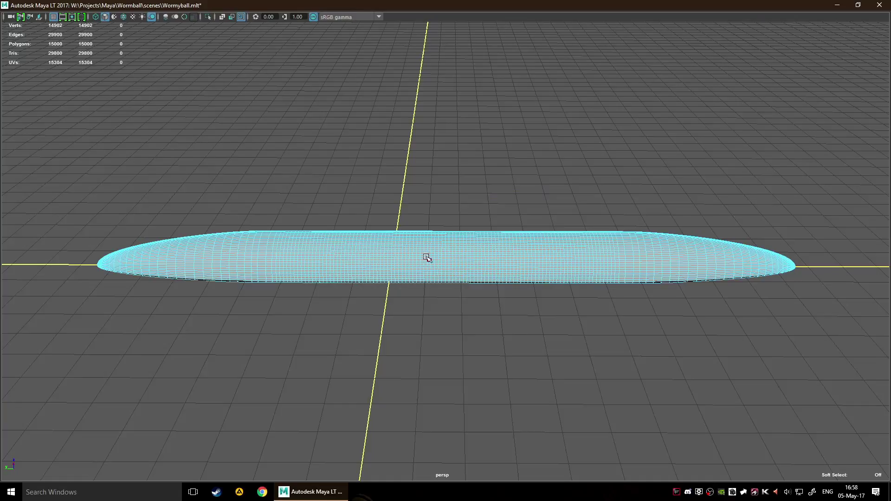
Select the faces of the worm's middle section again, enable soft selection and adjust its falloff to narrow bands beside the selection
{"action": "left_click", "coordinate": [410, 229]}
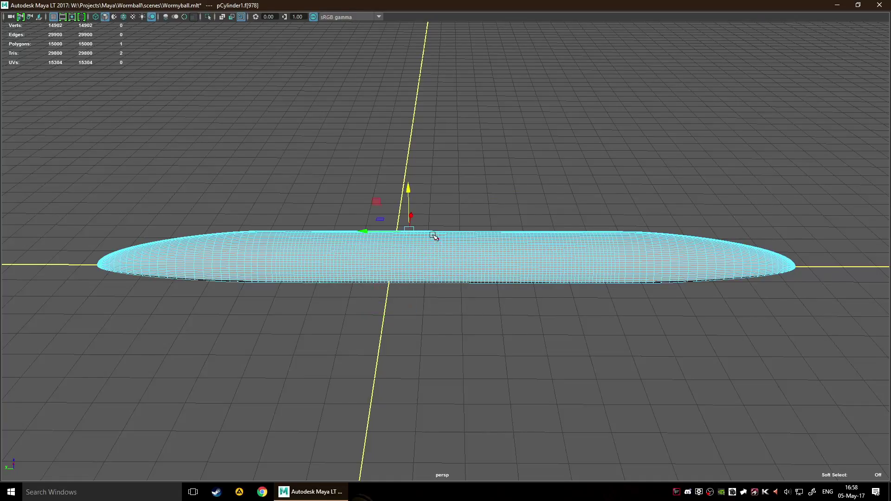
{"action": "left_click_drag", "start_coordinate": [419, 201], "coordinate": [497, 312]}
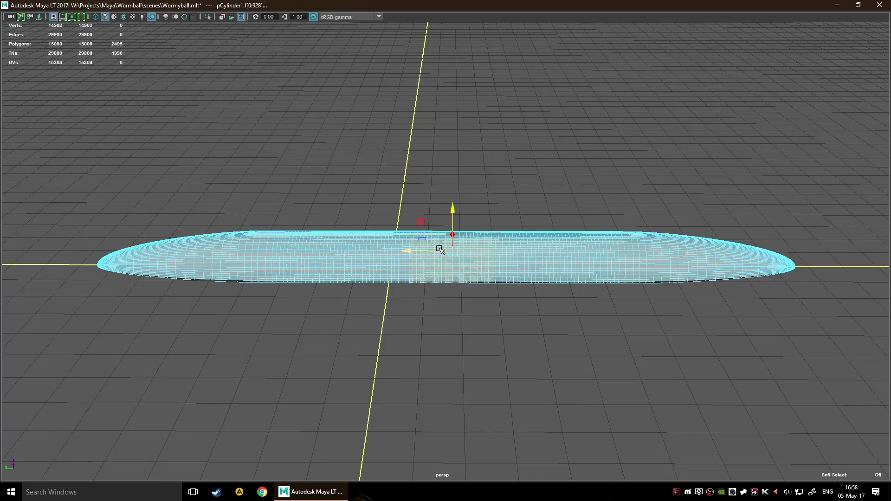
{"action": "key", "text": "b"}
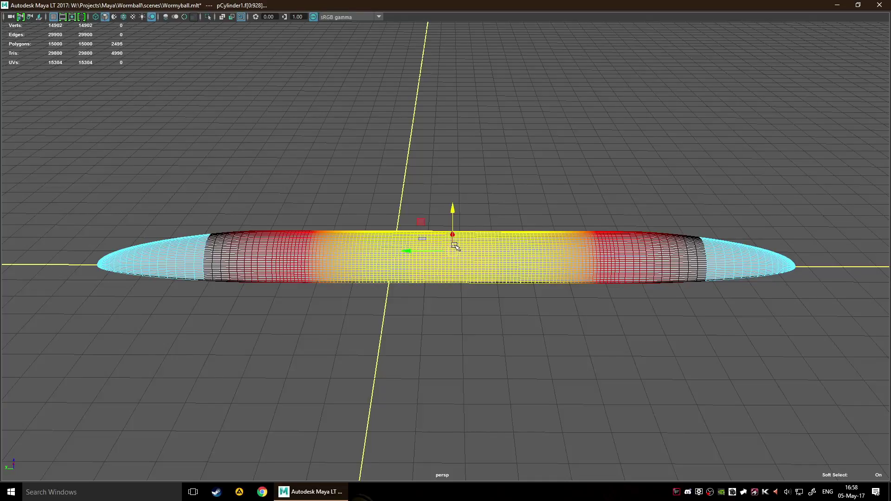
{"action": "left_click_drag", "start_coordinate": [374, 250], "coordinate": [274, 259]}
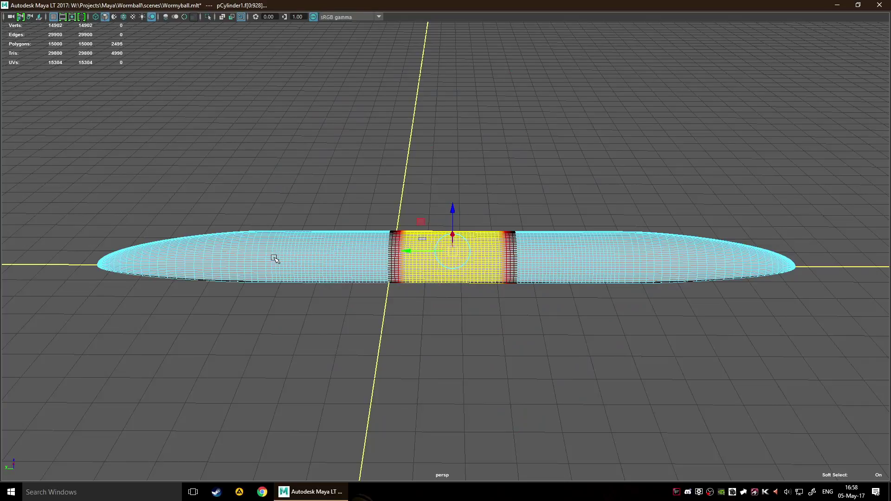
Show the Channel Box and widen the Move Tool's soft selection falloff radius to about 3.11 in the Tool Settings
{"action": "key", "text": "ctrl+shift+a"}
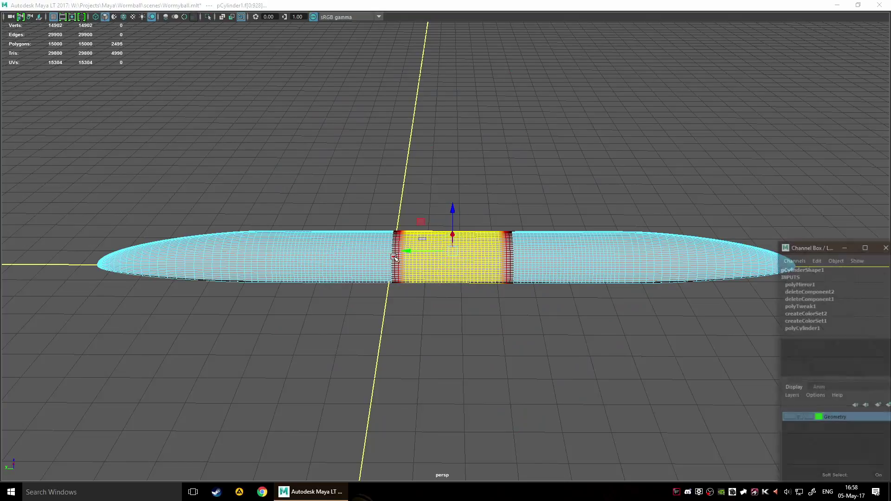
{"action": "key", "text": "ctrl+shift+t"}
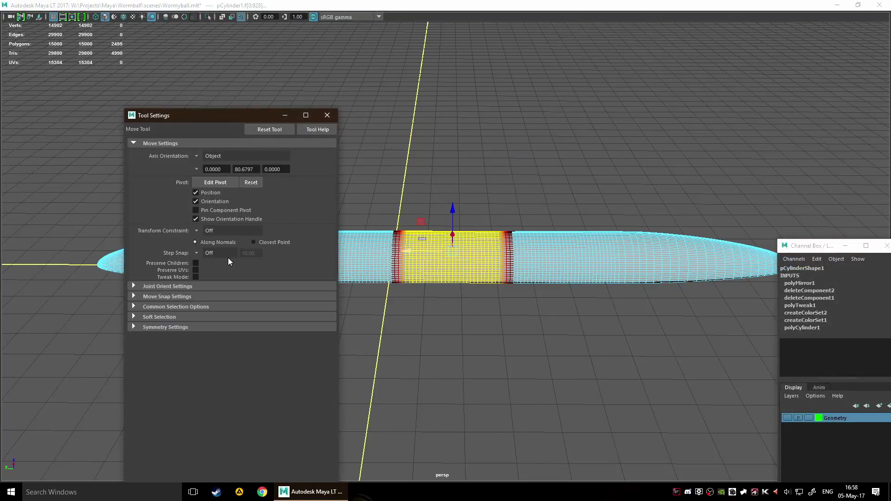
{"action": "left_click", "coordinate": [135, 317]}
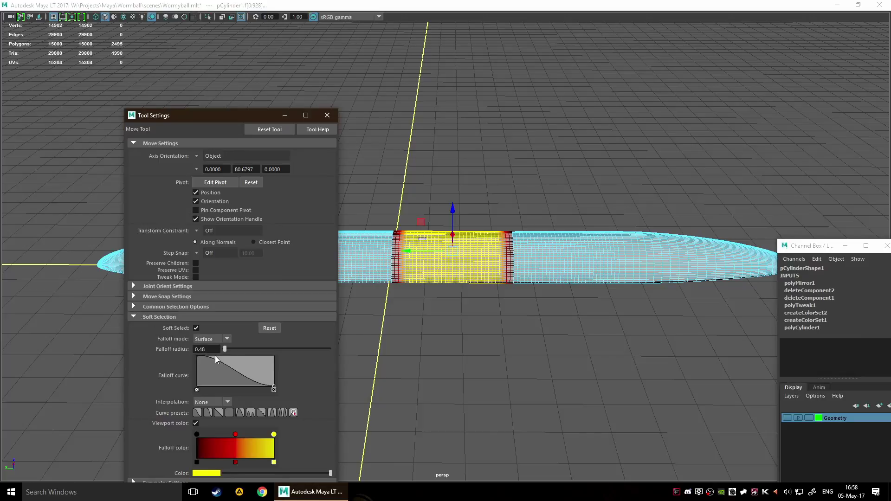
{"action": "mouse_move", "coordinate": [235, 352]}
{"action": "left_mouse_down"}
{"action": "mouse_move", "coordinate": [252, 353]}
{"action": "mouse_move", "coordinate": [227, 351]}
{"action": "left_mouse_up"}
{"action": "left_click", "coordinate": [327, 115]}
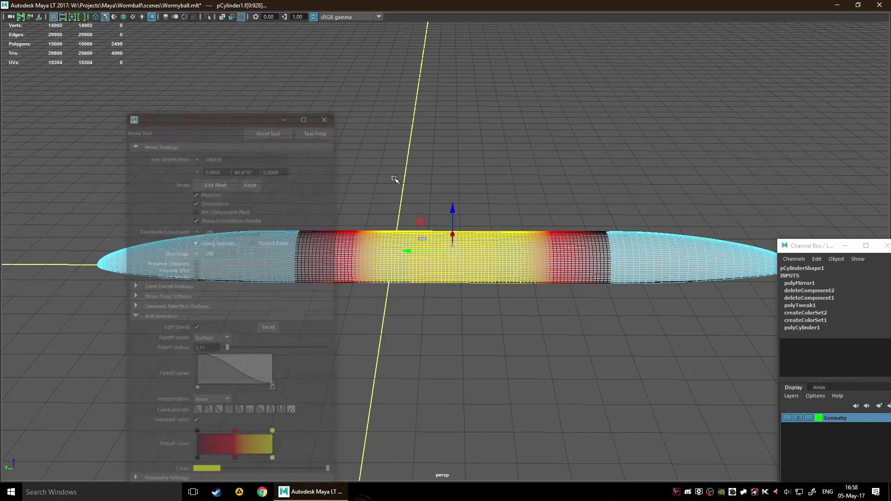
Try lifting the soft-selected middle section vertically, undo the lift and reduce the falloff radius
{"action": "left_click_drag", "start_coordinate": [452, 224], "coordinate": [448, 199]}
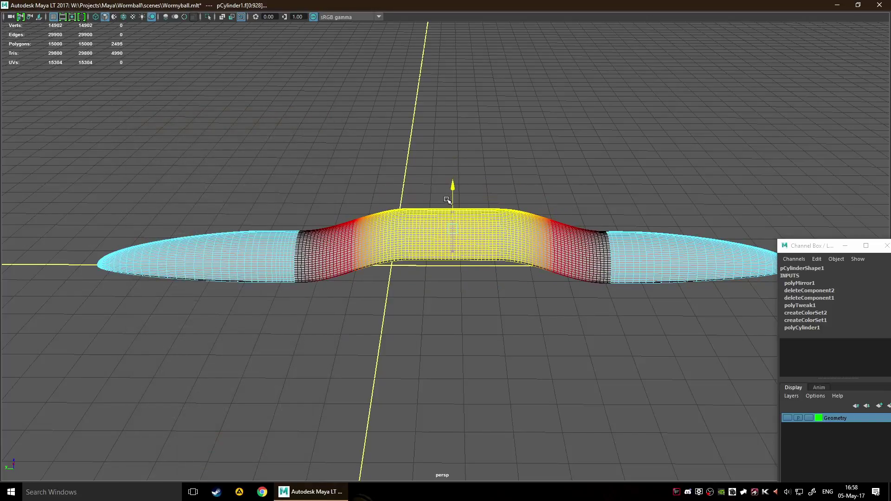
{"action": "key", "text": "ctrl+z"}
{"action": "middle_click_drag", "start_coordinate": [469, 277], "coordinate": [440, 283]}
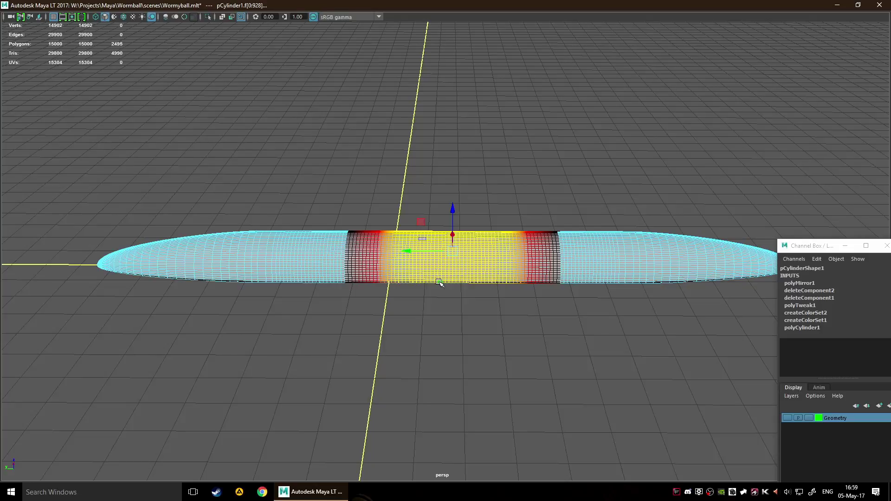
Widen the soft selection falloff radius to 29.58 so it covers the whole worm, and move the Tool Settings window aside
{"action": "key", "text": "ctrl+shift+t"}
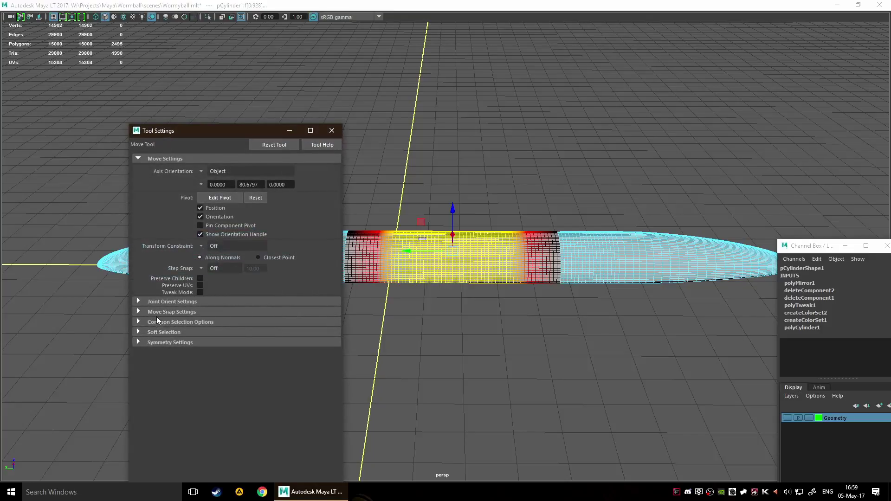
{"action": "left_click", "coordinate": [145, 332]}
{"action": "left_click_drag", "start_coordinate": [230, 365], "coordinate": [258, 365]}
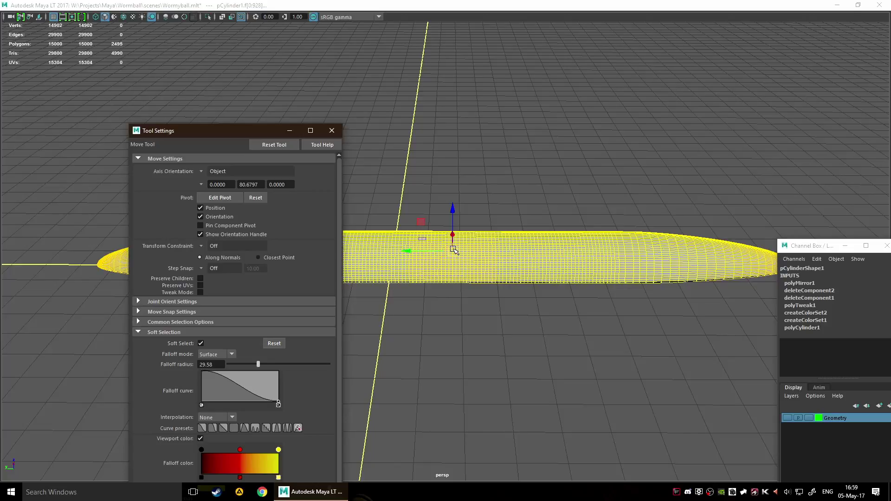
{"action": "left_click_drag", "start_coordinate": [265, 132], "coordinate": [145, 128]}
{"action": "left_click_drag", "start_coordinate": [422, 239], "coordinate": [417, 238]}
Reselect the worm's middle faces with soft selection off, re-enable it with a falloff radius of 2.22 and close the Tool Settings
{"action": "key", "text": "b"}
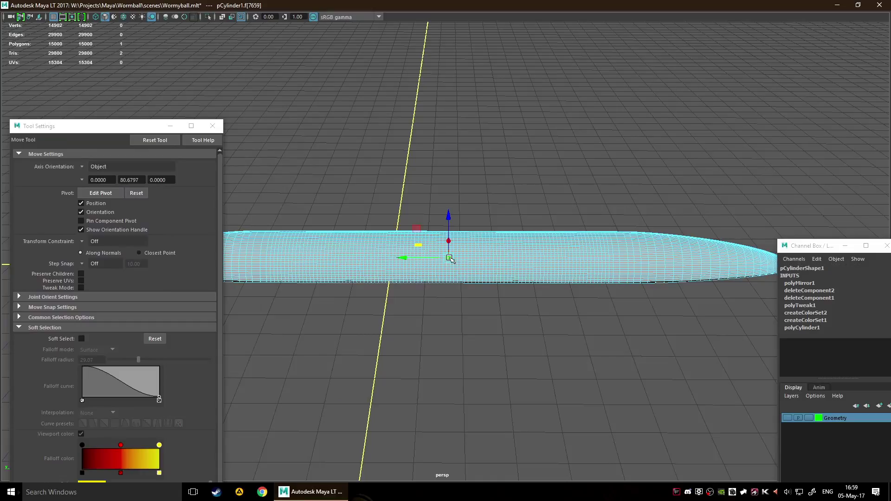
{"action": "left_click", "coordinate": [433, 323]}
{"action": "left_click_drag", "start_coordinate": [407, 207], "coordinate": [470, 344]}
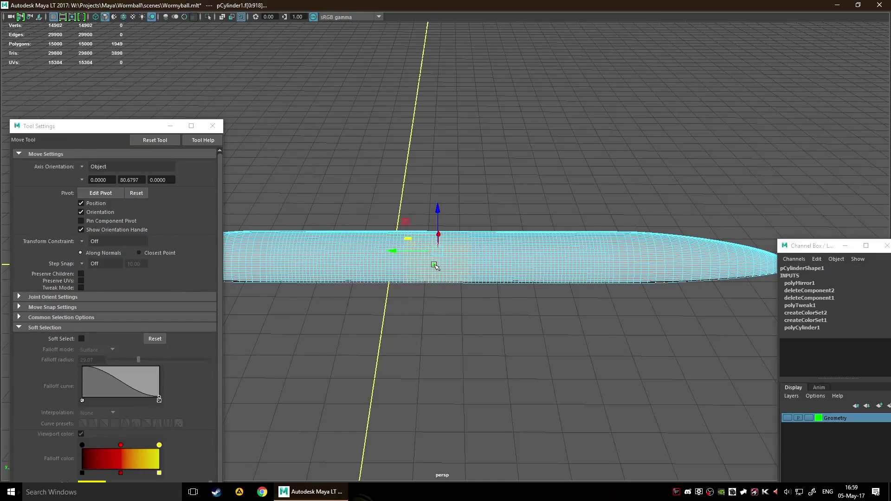
{"action": "key", "text": "b"}
{"action": "middle_click_drag", "start_coordinate": [434, 299], "coordinate": [422, 298]}
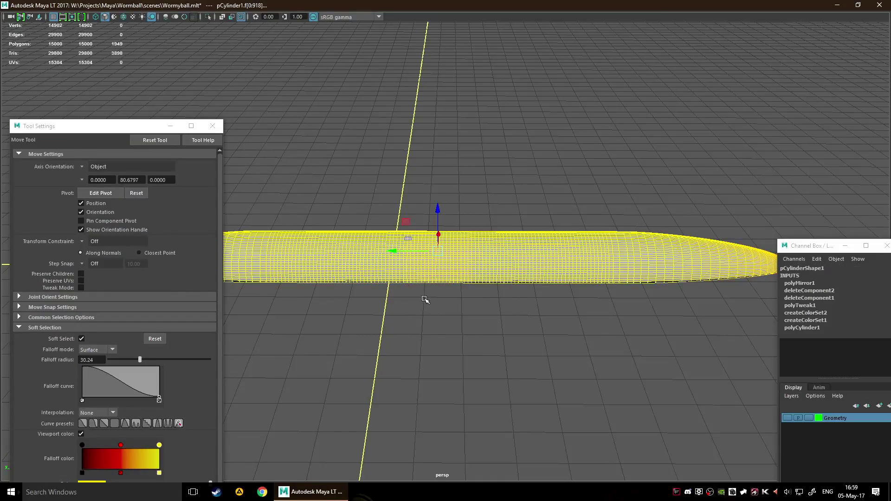
{"action": "middle_click_drag", "start_coordinate": [502, 306], "coordinate": [558, 326]}
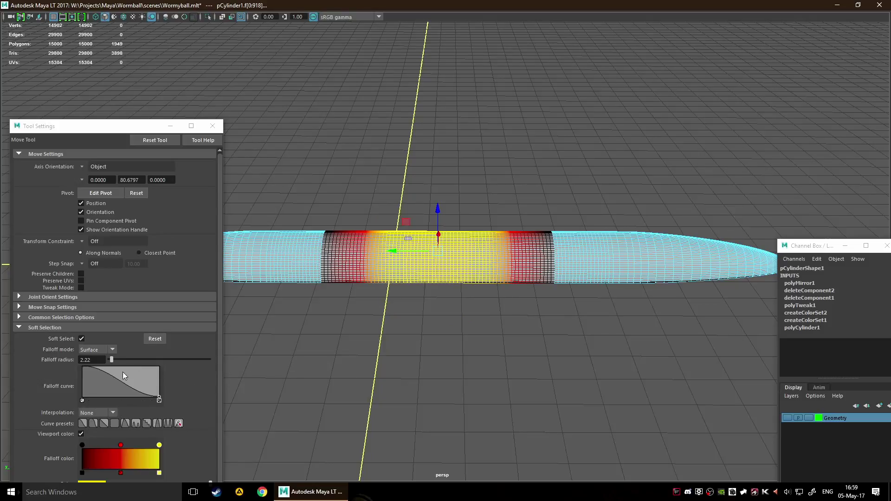
{"action": "left_click", "coordinate": [213, 126]}
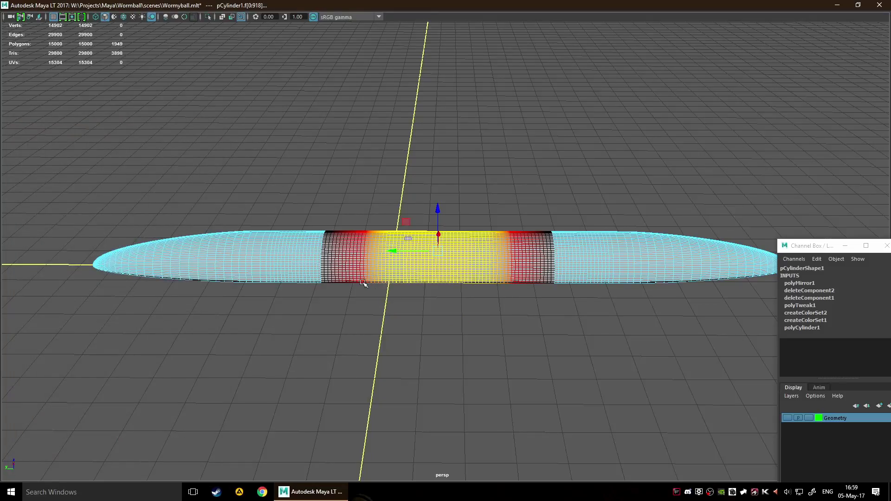
Try raising the middle section into an arch with the 2.22 falloff, undo it and deselect the faces
{"action": "left_click_drag", "start_coordinate": [438, 211], "coordinate": [426, 178]}
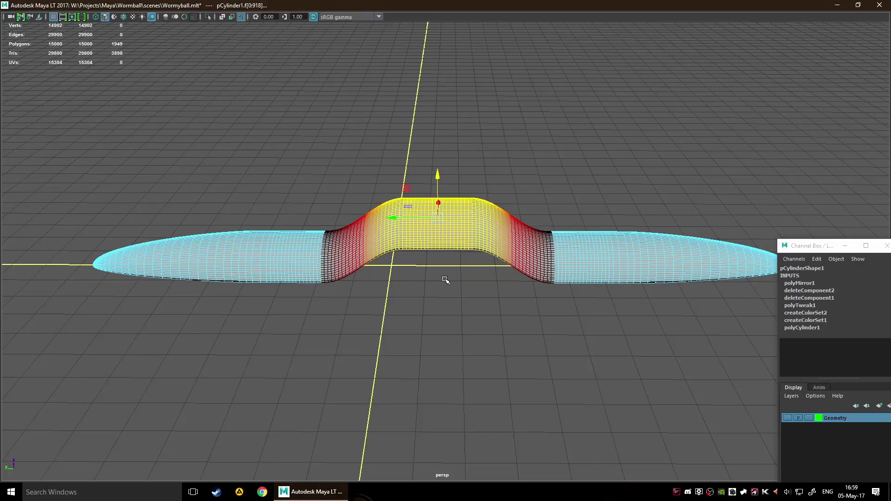
{"action": "key", "text": "ctrl+z"}
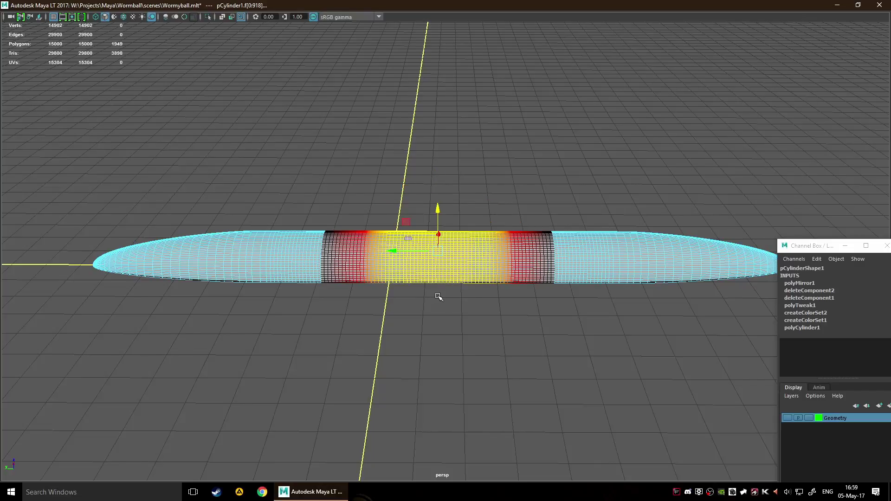
{"action": "left_click", "coordinate": [454, 327]}
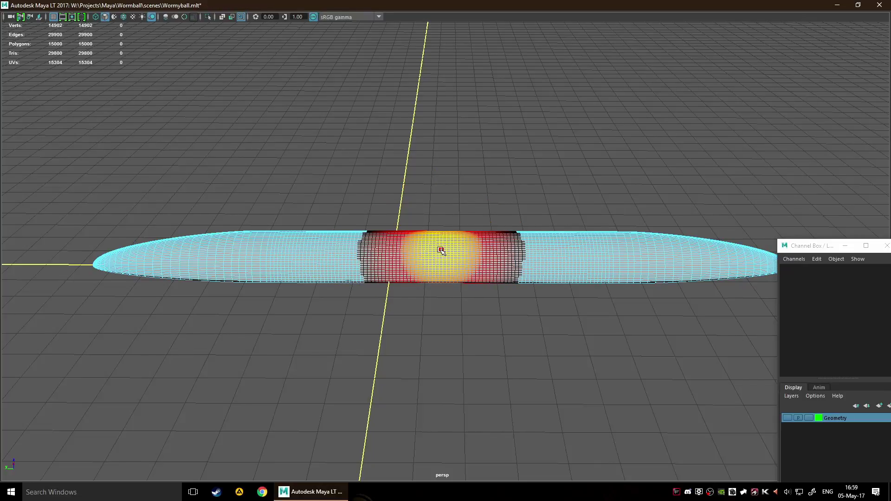
Pick a top face, reselect a narrow band of middle faces, try lifting it, undo the lift and clear the selection
{"action": "left_click", "coordinate": [438, 230]}
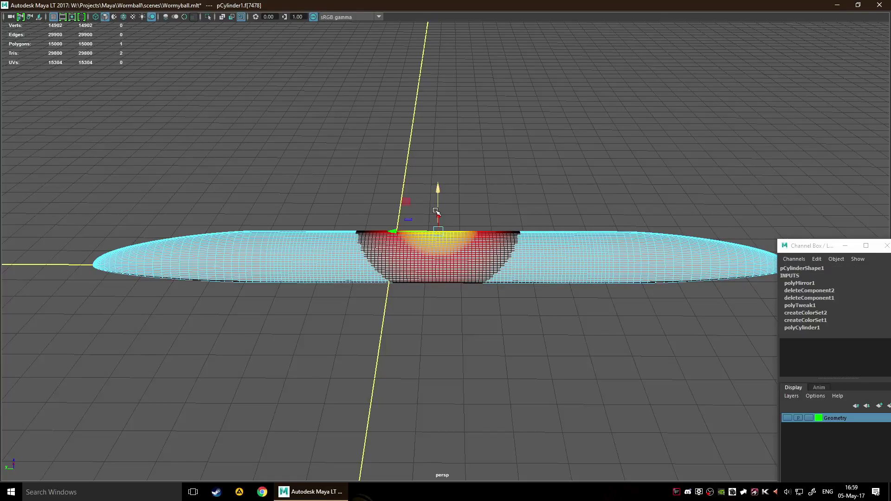
{"action": "left_click_drag", "start_coordinate": [424, 207], "coordinate": [457, 310]}
{"action": "left_click_drag", "start_coordinate": [446, 212], "coordinate": [446, 173]}
{"action": "key", "text": "ctrl+z"}
{"action": "left_click", "coordinate": [452, 306]}
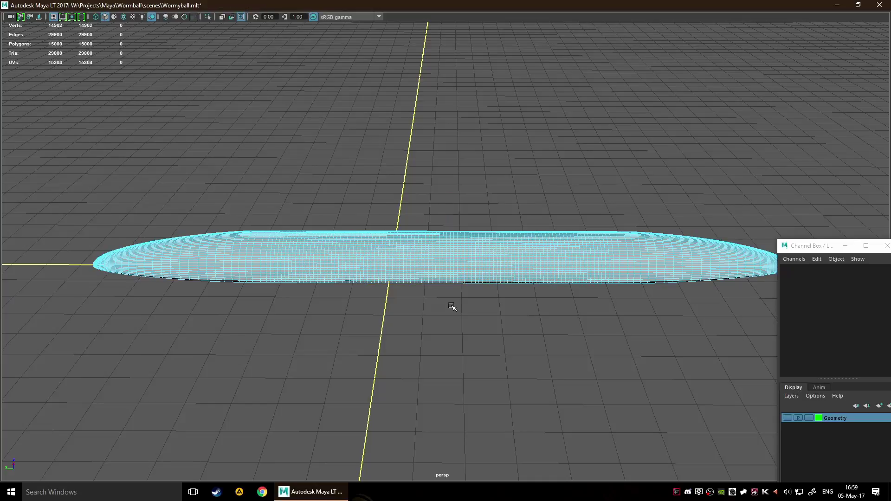
Return to object selection, set the worm's Translate Y to 0 and deselect it
{"action": "key", "text": "F8"}
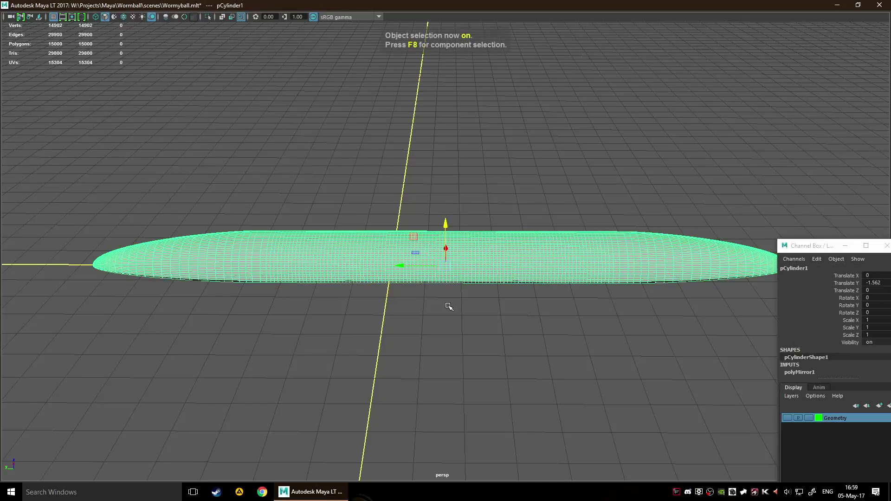
{"action": "left_click", "coordinate": [873, 284]}
{"action": "type", "text": "0"}
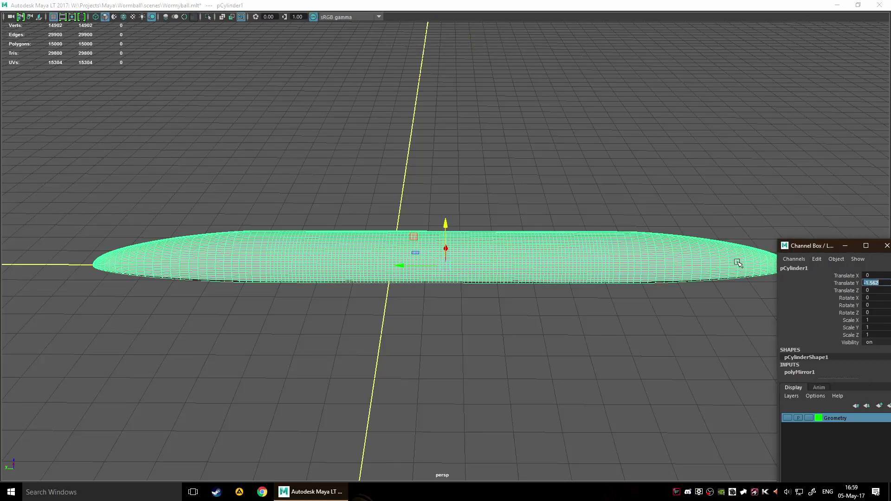
{"action": "key", "text": "Return"}
{"action": "left_click", "coordinate": [414, 398]}
{"action": "left_click_drag", "start_coordinate": [413, 398], "coordinate": [423, 281], "text": "alt"}
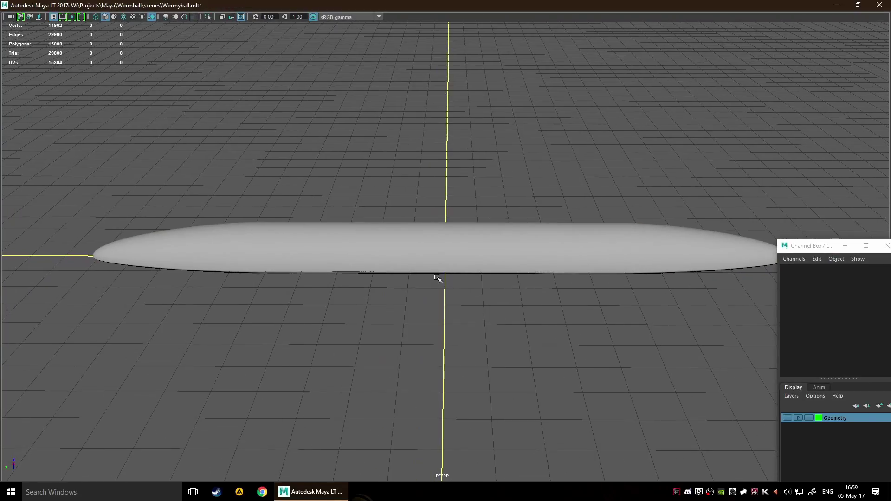
Select the worm, move it along its long axis until it lies entirely on one side of the grid centre, and close the Channel Box
{"action": "left_click", "coordinate": [444, 256]}
{"action": "key", "text": "f"}
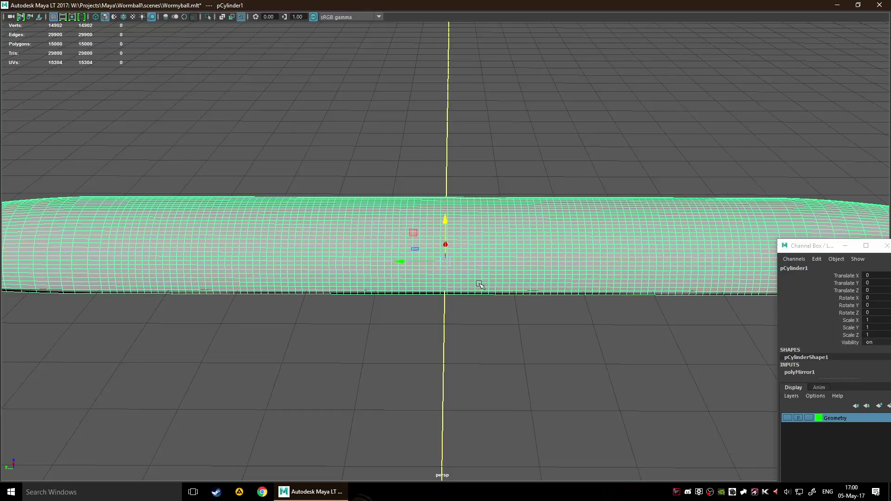
{"action": "scroll", "coordinate": [462, 330], "scroll_direction": "down", "scroll_amount": 3}
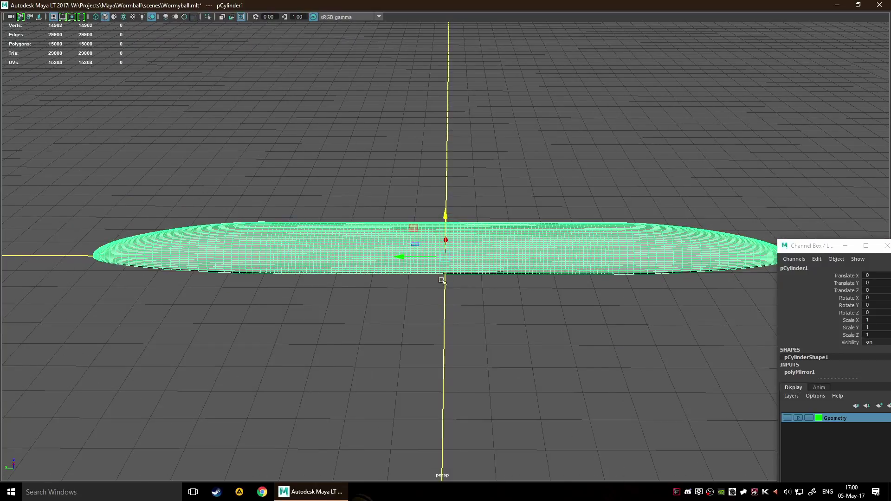
{"action": "scroll", "coordinate": [458, 295], "scroll_direction": "down", "scroll_amount": 3}
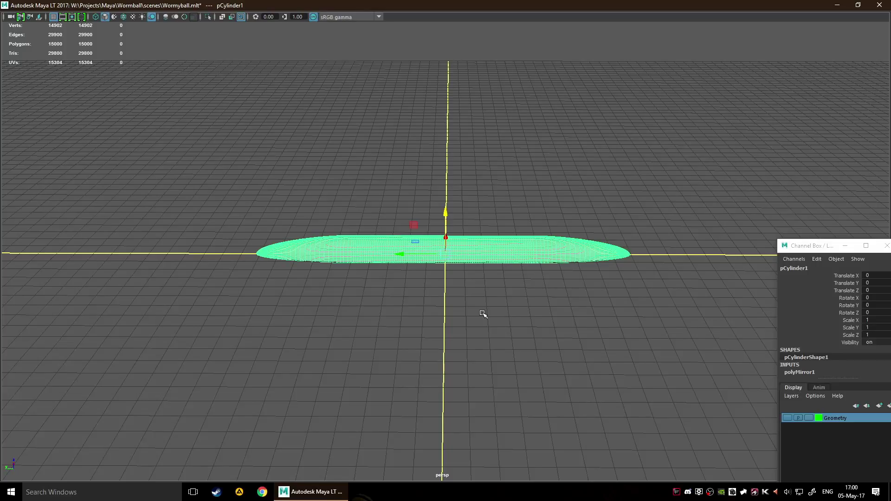
{"action": "scroll", "coordinate": [420, 258], "scroll_direction": "down", "scroll_amount": 3}
{"action": "mouse_move", "coordinate": [429, 251]}
{"action": "left_mouse_down"}
{"action": "mouse_move", "coordinate": [366, 259]}
{"action": "mouse_move", "coordinate": [492, 260]}
{"action": "mouse_move", "coordinate": [428, 245]}
{"action": "left_mouse_up"}
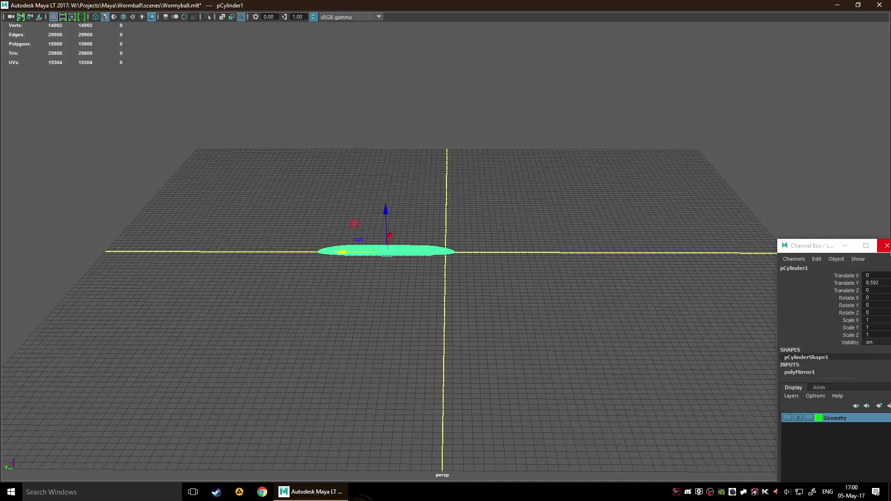
{"action": "left_click", "coordinate": [887, 246]}
{"action": "scroll", "coordinate": [419, 256], "scroll_direction": "up", "scroll_amount": 3}
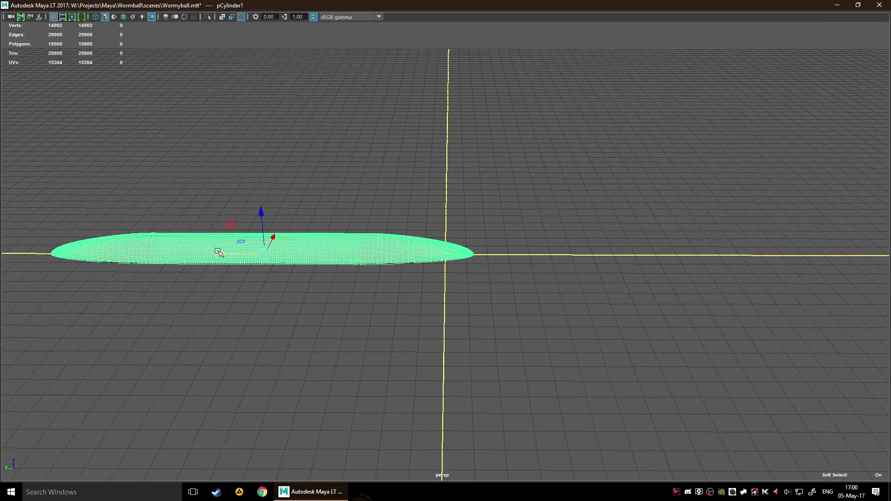
{"action": "left_click_drag", "start_coordinate": [215, 251], "coordinate": [155, 255]}
Duplicate the worm and move the copy along the long axis to the opposite side of the grid centre, end to end with the original
{"action": "scroll", "coordinate": [254, 296], "scroll_direction": "down", "scroll_amount": 2}
{"action": "key", "text": "ctrl+d"}
{"action": "left_click_drag", "start_coordinate": [281, 252], "coordinate": [508, 275]}
{"action": "scroll", "coordinate": [576, 295], "scroll_direction": "down", "scroll_amount": 2}
{"action": "middle_click_drag", "start_coordinate": [575, 294], "coordinate": [479, 307], "text": "alt"}
{"action": "scroll", "coordinate": [479, 307], "scroll_direction": "up", "scroll_amount": 3}
{"action": "middle_click_drag", "start_coordinate": [419, 301], "coordinate": [458, 289], "text": "alt"}
{"action": "scroll", "coordinate": [458, 290], "scroll_direction": "up", "scroll_amount": 2}
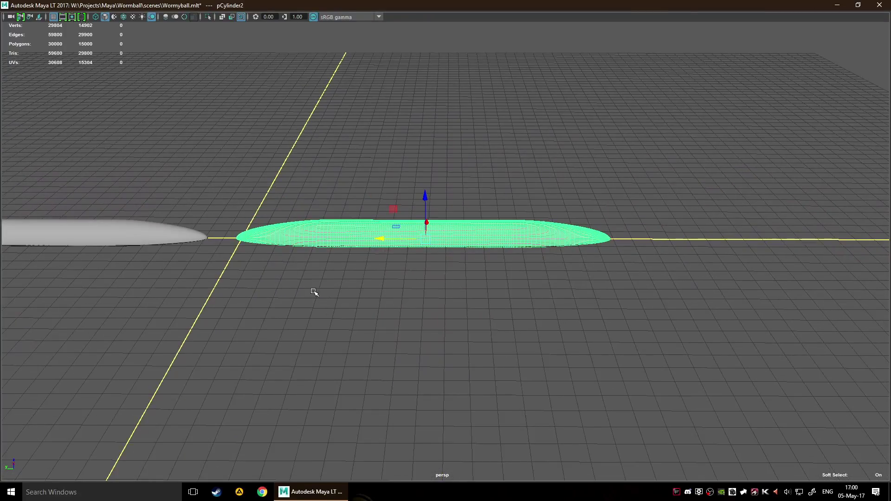
{"action": "middle_click_drag", "start_coordinate": [404, 266], "coordinate": [406, 265], "text": "alt"}
{"action": "right_click_drag", "start_coordinate": [419, 255], "coordinate": [424, 225]}
{"action": "key", "text": "space"}
{"action": "key", "text": "space"}
{"action": "scroll", "coordinate": [464, 244], "scroll_direction": "up", "scroll_amount": 4}
{"action": "key", "text": "f"}
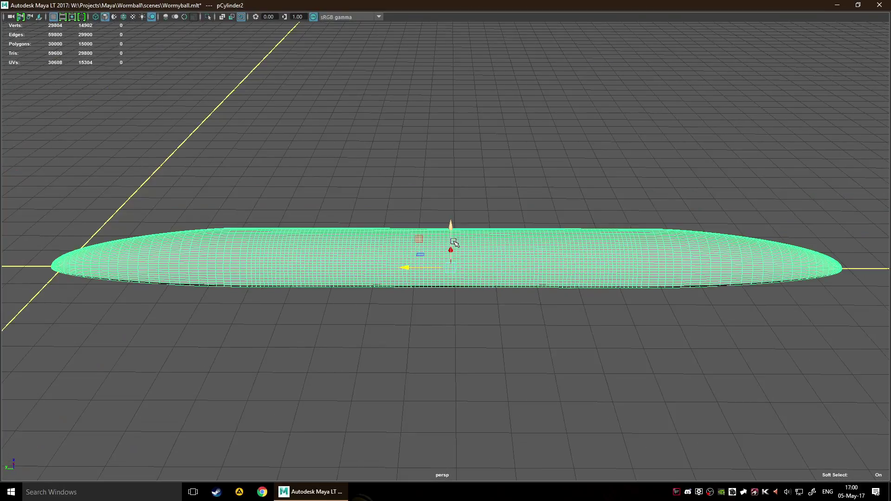
{"action": "scroll", "coordinate": [450, 260], "scroll_direction": "up", "scroll_amount": 2}
{"action": "scroll", "coordinate": [441, 264], "scroll_direction": "down", "scroll_amount": 1}
{"action": "scroll", "coordinate": [442, 265], "scroll_direction": "down", "scroll_amount": 2}
{"action": "scroll", "coordinate": [386, 266], "scroll_direction": "down", "scroll_amount": 2}
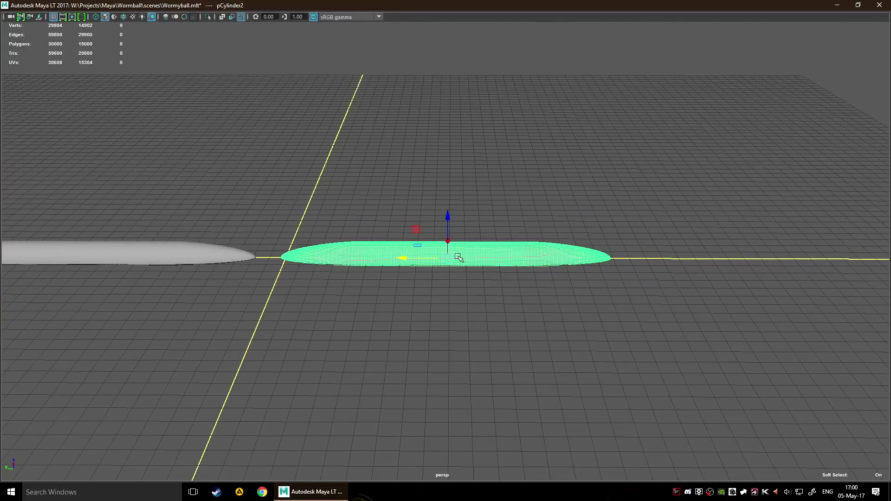
{"action": "scroll", "coordinate": [437, 273], "scroll_direction": "up", "scroll_amount": 2}
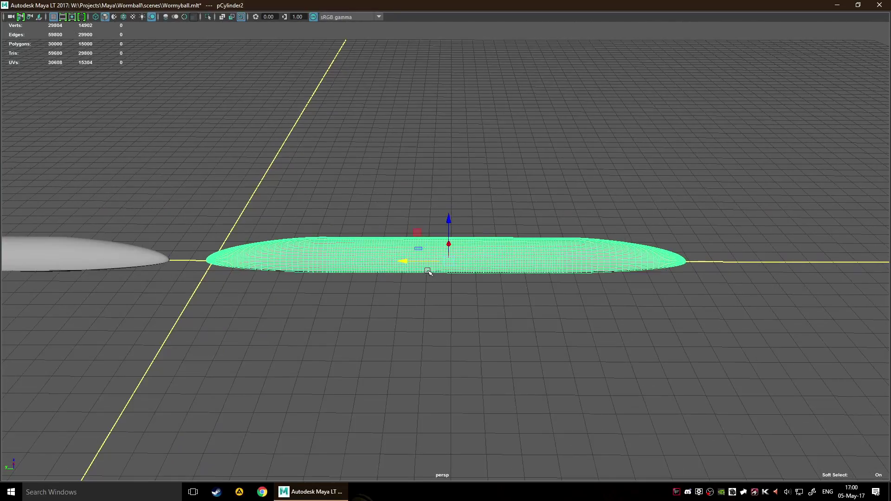
Turn off Soft Select and enable topological symmetry on the duplicated worm, picking an edge midway along its body as the seam
{"action": "scroll", "coordinate": [431, 273], "scroll_direction": "up", "scroll_amount": 2}
{"action": "right_click", "coordinate": [437, 248], "text": "shift"}
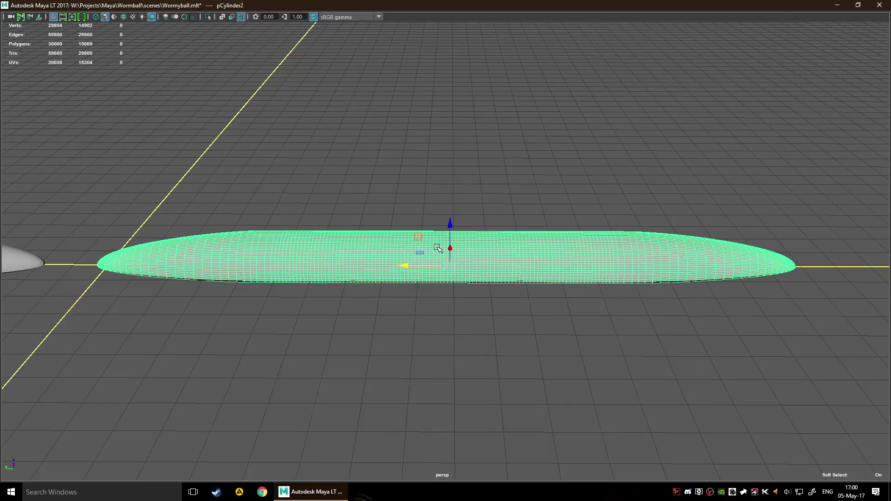
{"action": "right_click", "coordinate": [437, 247]}
{"action": "left_click_drag", "start_coordinate": [437, 247], "coordinate": [436, 186]}
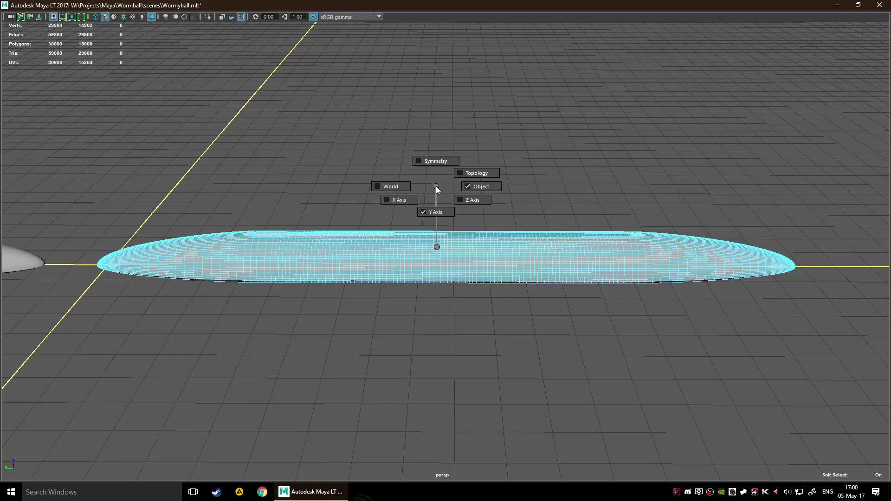
{"action": "left_click_drag", "start_coordinate": [436, 186], "coordinate": [460, 174]}
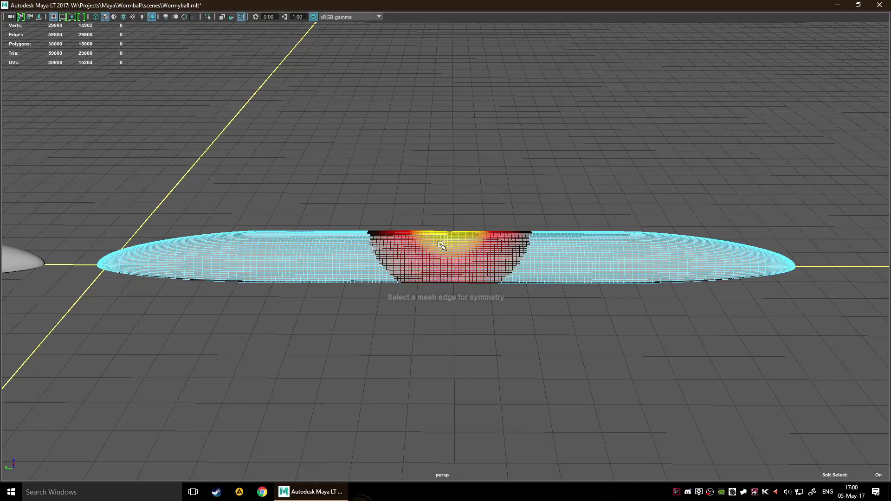
{"action": "key", "text": "b"}
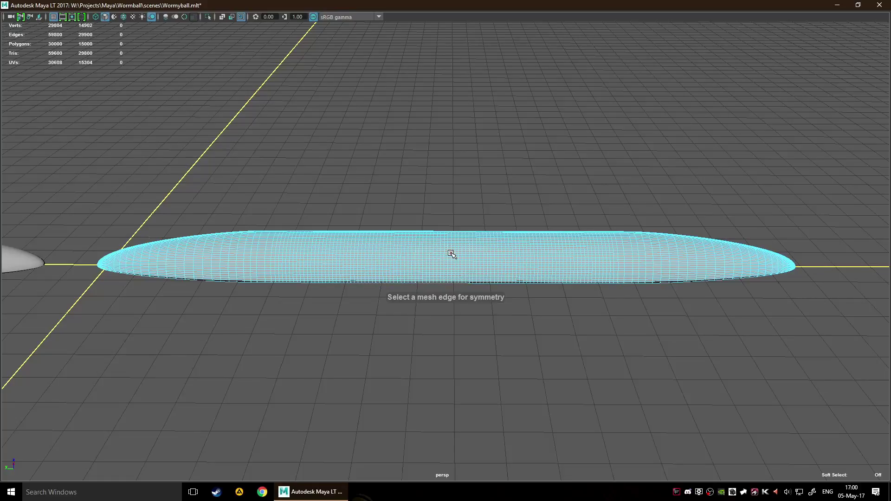
{"action": "scroll", "coordinate": [457, 260], "scroll_direction": "up", "scroll_amount": 6}
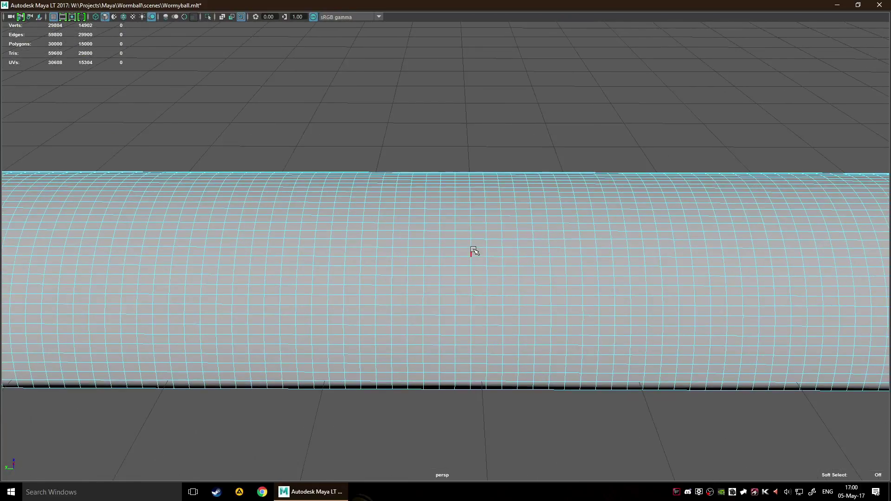
{"action": "left_click", "coordinate": [474, 251]}
Select face sections toward the duplicated worm's end and raise them above the middle section with symmetry mirroring the move
{"action": "scroll", "coordinate": [472, 257], "scroll_direction": "down", "scroll_amount": 8}
{"action": "left_click_drag", "start_coordinate": [278, 217], "coordinate": [393, 307]}
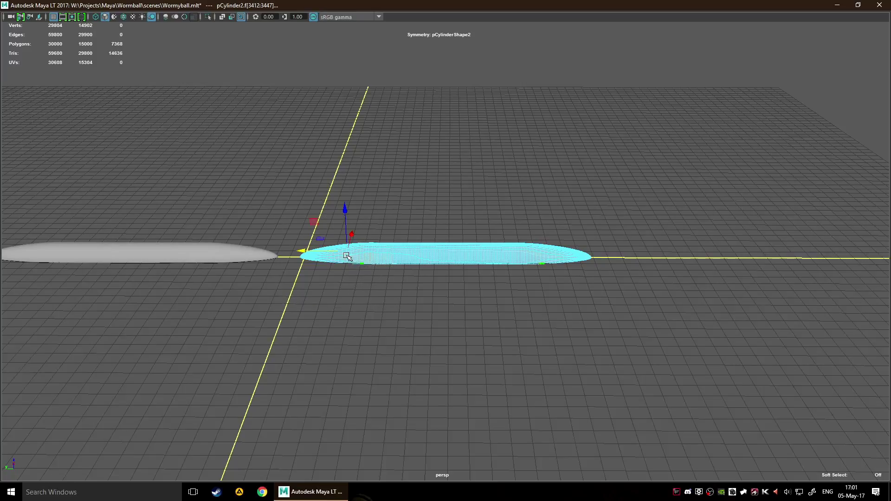
{"action": "left_click_drag", "start_coordinate": [321, 253], "coordinate": [354, 255]}
{"action": "scroll", "coordinate": [354, 255], "scroll_direction": "up", "scroll_amount": 8}
{"action": "left_click_drag", "start_coordinate": [257, 171], "coordinate": [455, 237], "text": "alt"}
{"action": "left_click_drag", "start_coordinate": [288, 153], "coordinate": [367, 158]}
{"action": "left_click", "coordinate": [453, 252]}
{"action": "left_click_drag", "start_coordinate": [403, 109], "coordinate": [402, 79]}
Return to object selection and clear the selection
{"action": "left_click_drag", "start_coordinate": [550, 254], "coordinate": [441, 262], "text": "alt"}
{"action": "key", "text": "F8"}
{"action": "left_click", "coordinate": [414, 262]}
{"action": "key", "text": "F8"}
{"action": "left_click", "coordinate": [442, 261]}
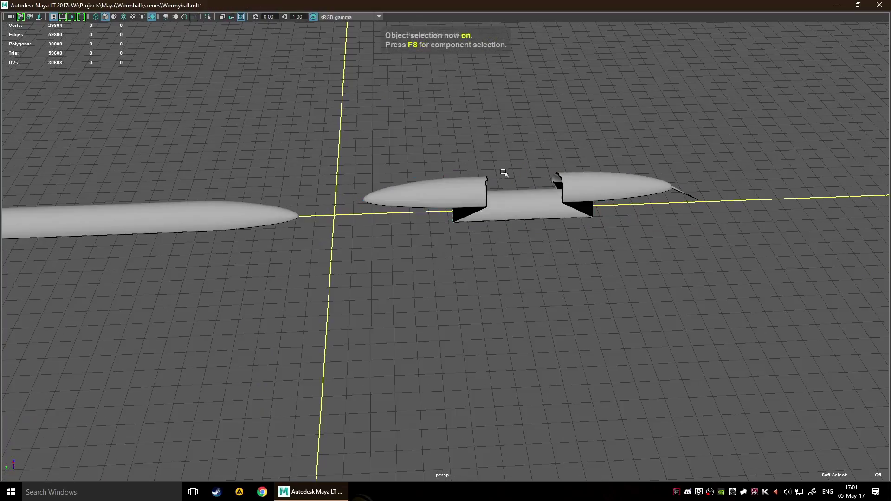
Select the deformed copy, add the original worm to the selection, create a Blend Shape from them and deselect both
{"action": "middle_click_drag", "start_coordinate": [345, 248], "coordinate": [406, 220], "text": "alt"}
{"action": "middle_click_drag", "start_coordinate": [581, 210], "coordinate": [528, 195], "text": "alt"}
{"action": "scroll", "coordinate": [528, 195], "scroll_direction": "down", "scroll_amount": 5}
{"action": "left_click_drag", "start_coordinate": [572, 209], "coordinate": [520, 226], "text": "alt"}
{"action": "left_click_drag", "start_coordinate": [402, 262], "coordinate": [454, 272], "text": "alt"}
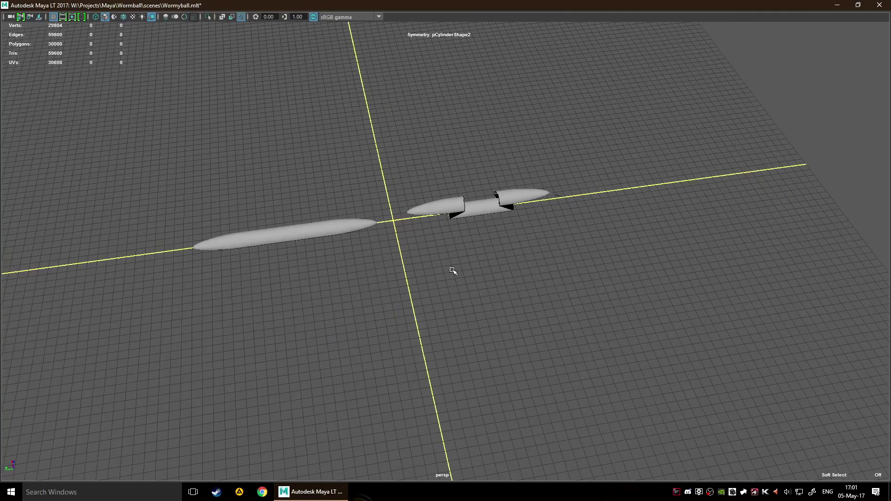
{"action": "left_click", "coordinate": [481, 213]}
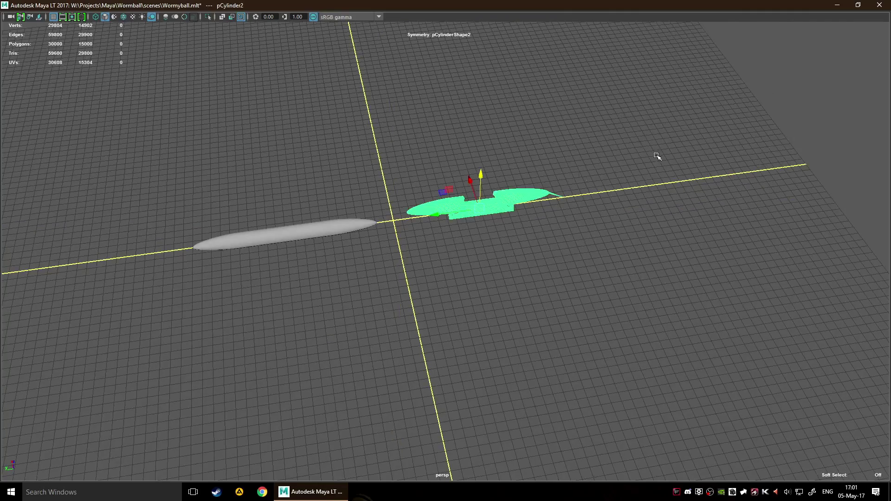
{"action": "left_click", "coordinate": [532, 160]}
{"action": "left_click_drag", "start_coordinate": [470, 116], "coordinate": [816, 255]}
{"action": "left_click_drag", "start_coordinate": [423, 144], "coordinate": [493, 211]}
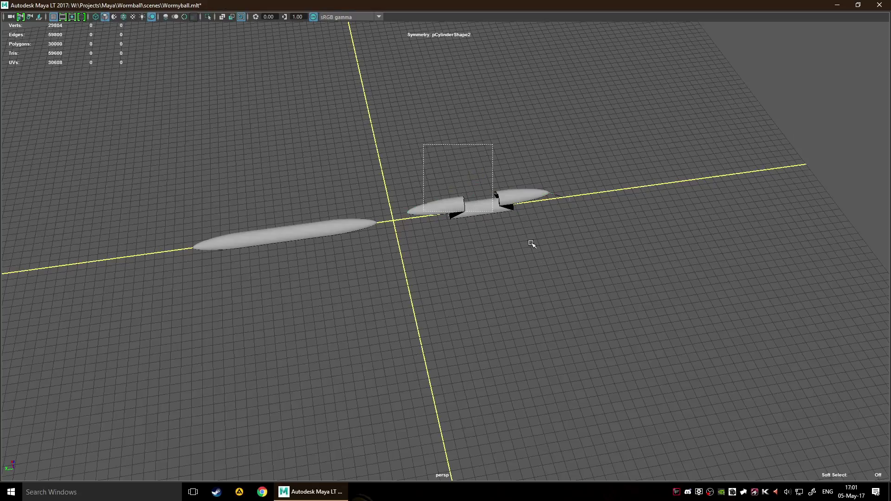
{"action": "left_click", "coordinate": [319, 234], "text": "shift"}
{"action": "key", "text": "space"}
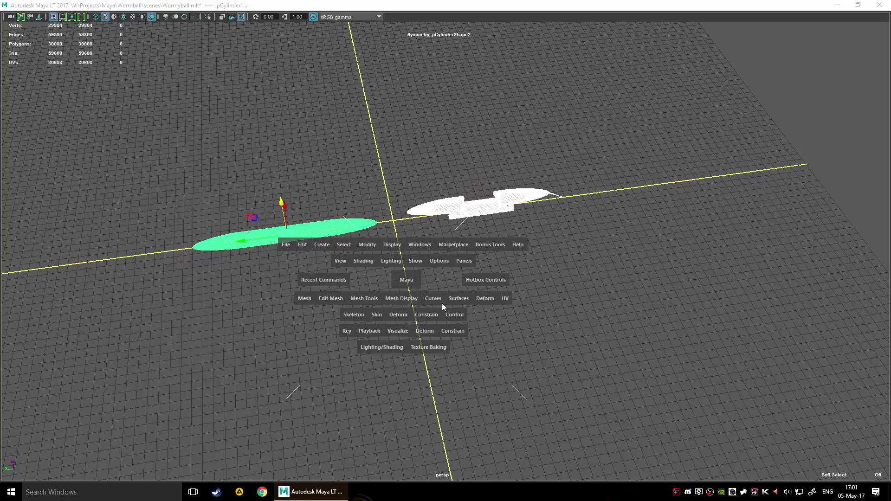
{"action": "left_click", "coordinate": [397, 315]}
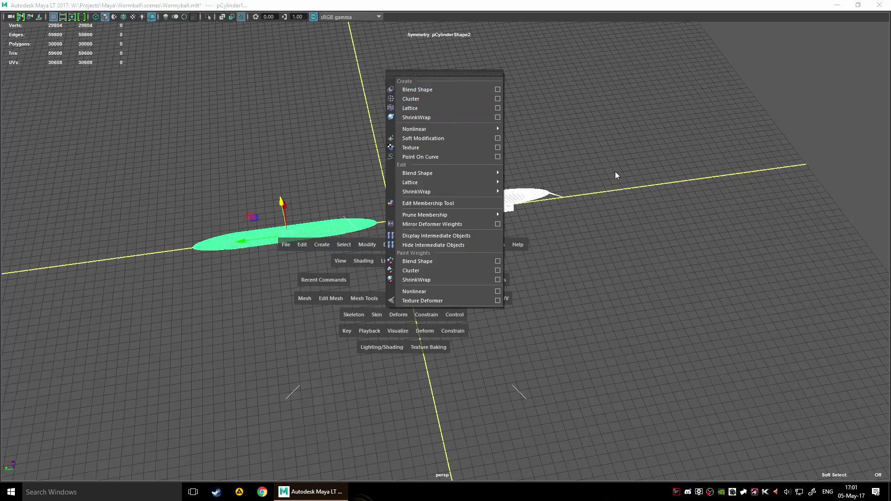
{"action": "left_click", "coordinate": [462, 91]}
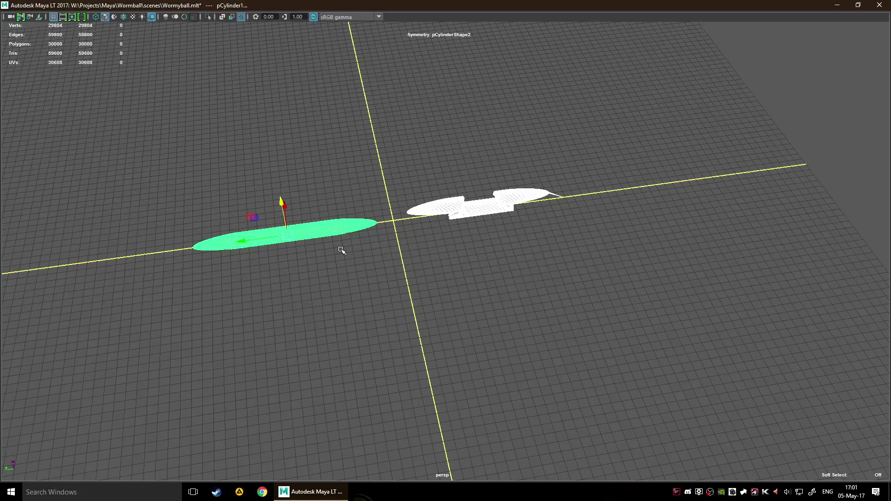
{"action": "left_click", "coordinate": [346, 251]}
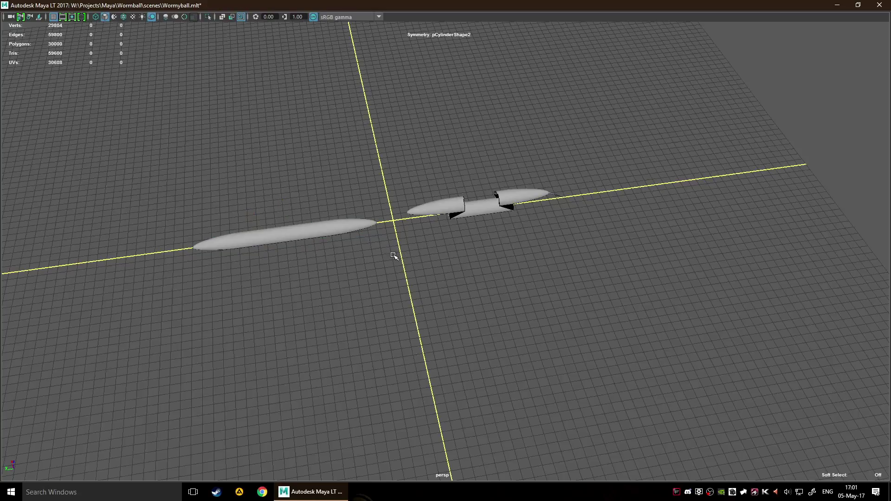
Show blendShape1 in the Attribute Editor for the original worm and raise the pCylinder2 weight to 0.876
{"action": "key", "text": "ctrl+a"}
{"action": "left_click", "coordinate": [320, 227]}
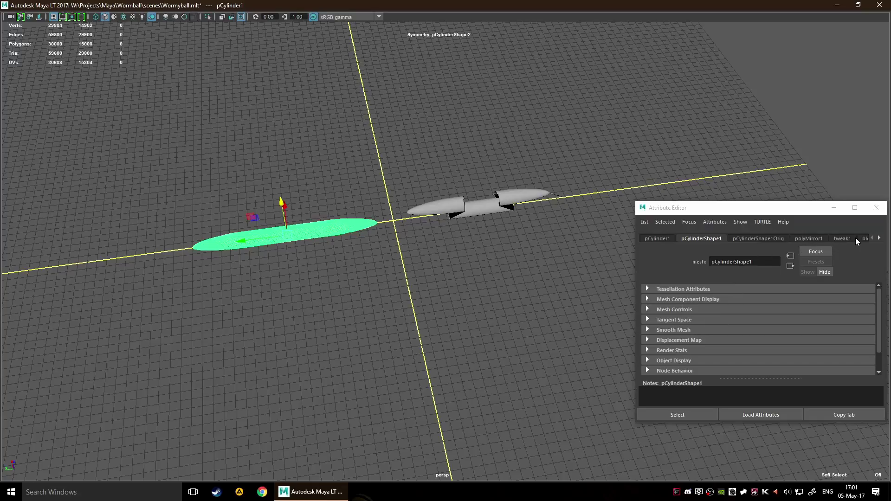
{"action": "left_click", "coordinate": [857, 238]}
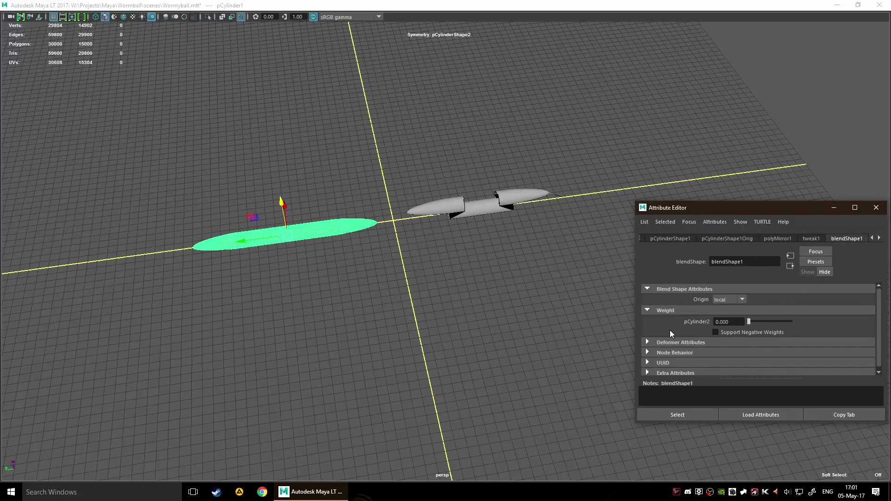
{"action": "left_click_drag", "start_coordinate": [750, 324], "coordinate": [793, 323]}
{"action": "key", "text": "F8"}
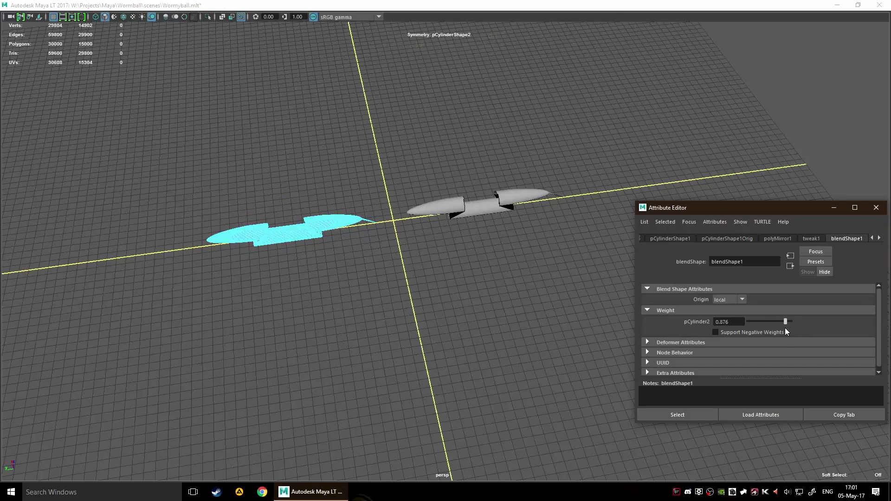
{"action": "key", "text": "F8"}
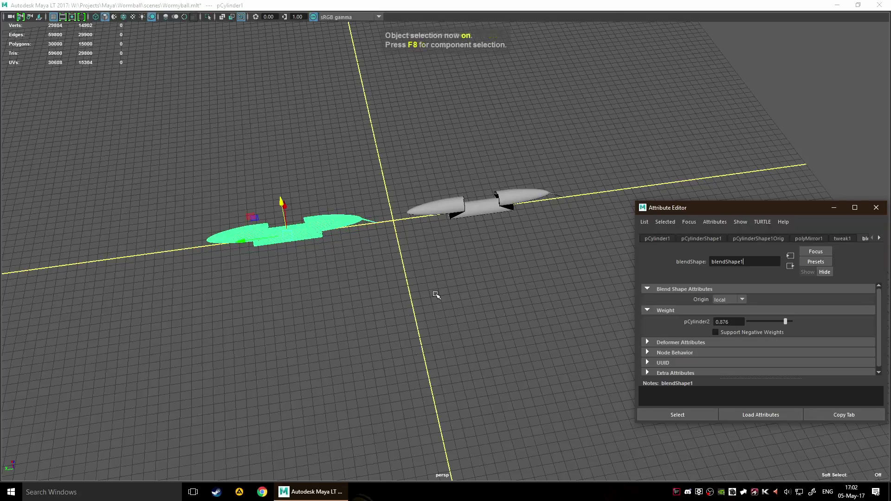
Reselect the original worm, compare it closely with the copy and set the pCylinder2 blend weight to 0.798
{"action": "left_click", "coordinate": [381, 274]}
{"action": "left_click", "coordinate": [335, 235]}
{"action": "middle_click_drag", "start_coordinate": [337, 238], "coordinate": [458, 237], "text": "alt"}
{"action": "scroll", "coordinate": [325, 237], "scroll_direction": "up", "scroll_amount": 5}
{"action": "middle_click_drag", "start_coordinate": [188, 230], "coordinate": [328, 235], "text": "alt"}
{"action": "left_click_drag", "start_coordinate": [418, 248], "coordinate": [483, 162], "text": "alt"}
{"action": "middle_click_drag", "start_coordinate": [563, 294], "coordinate": [351, 253], "text": "alt"}
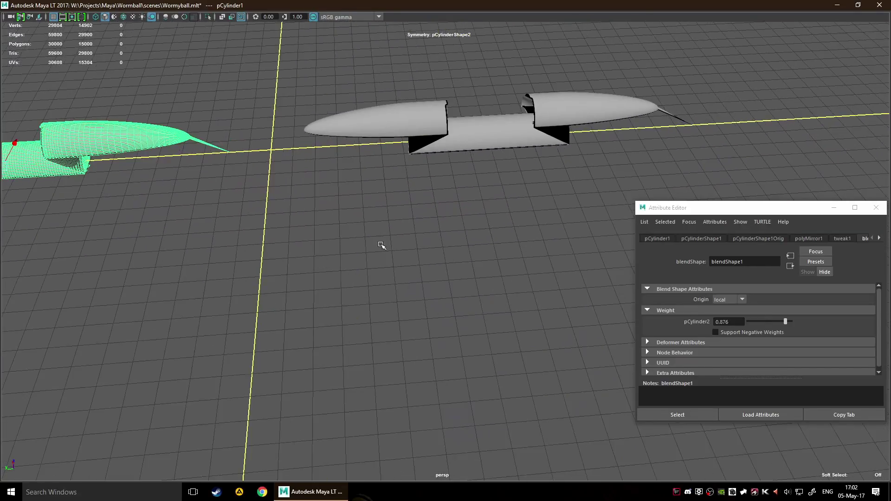
{"action": "left_click_drag", "start_coordinate": [424, 213], "coordinate": [782, 320], "text": "alt"}
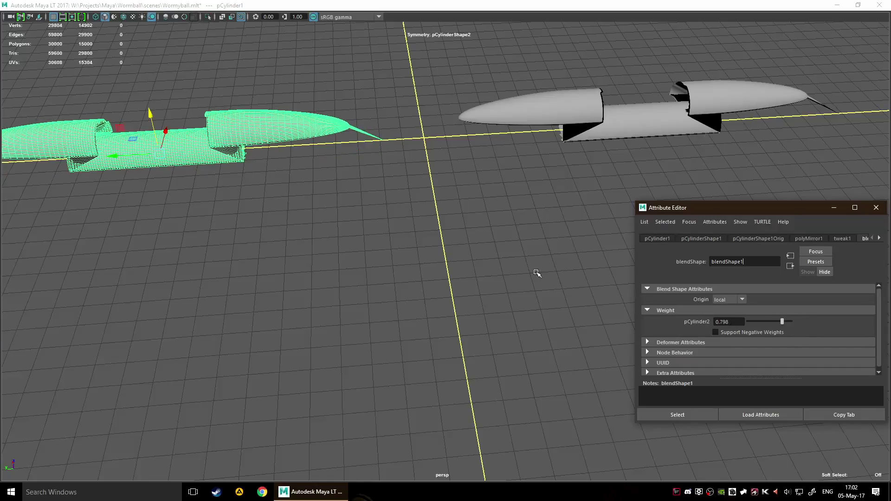
Bring both worms into view and set the original worm's pCylinder2 blend weight to 0
{"action": "scroll", "coordinate": [453, 255], "scroll_direction": "down", "scroll_amount": 5}
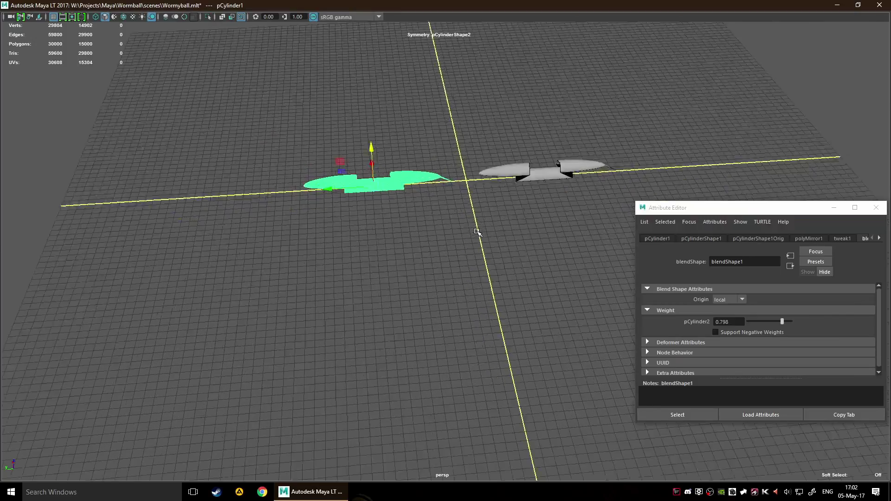
{"action": "left_click_drag", "start_coordinate": [477, 232], "coordinate": [487, 277], "text": "alt"}
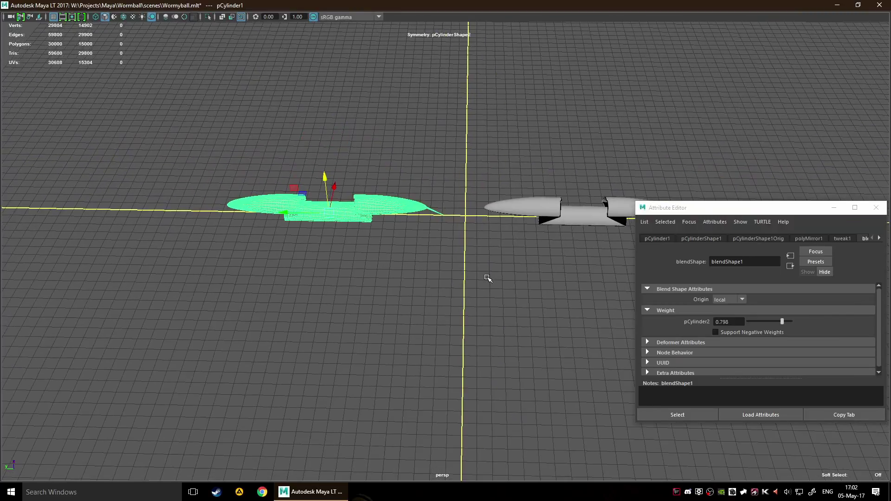
{"action": "left_click_drag", "start_coordinate": [473, 321], "coordinate": [454, 199], "text": "alt"}
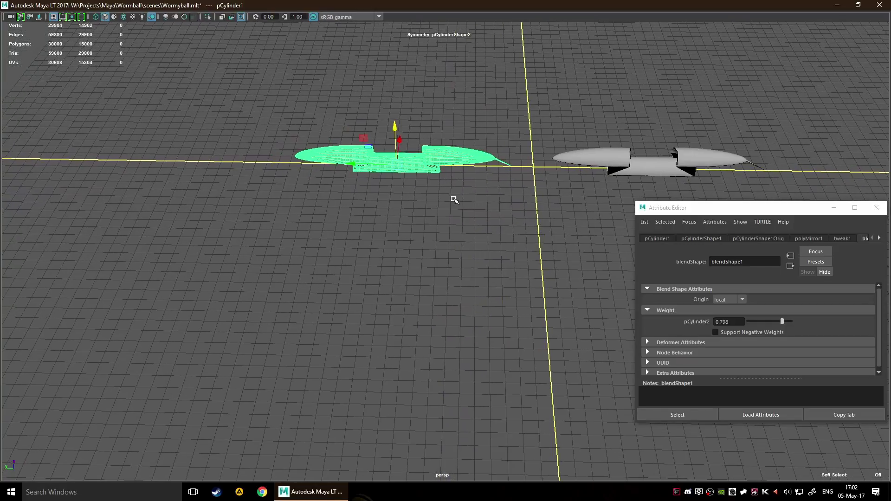
{"action": "middle_click_drag", "start_coordinate": [449, 200], "coordinate": [372, 212], "text": "alt"}
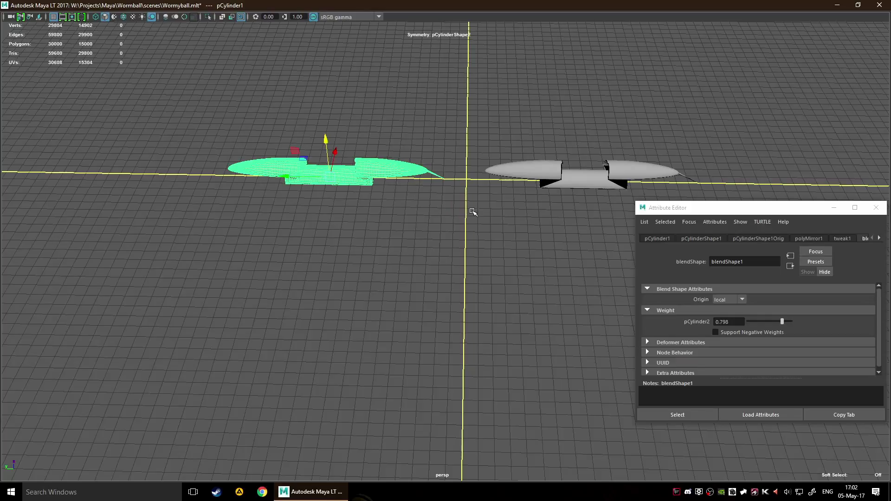
{"action": "left_click_drag", "start_coordinate": [779, 322], "coordinate": [743, 327]}
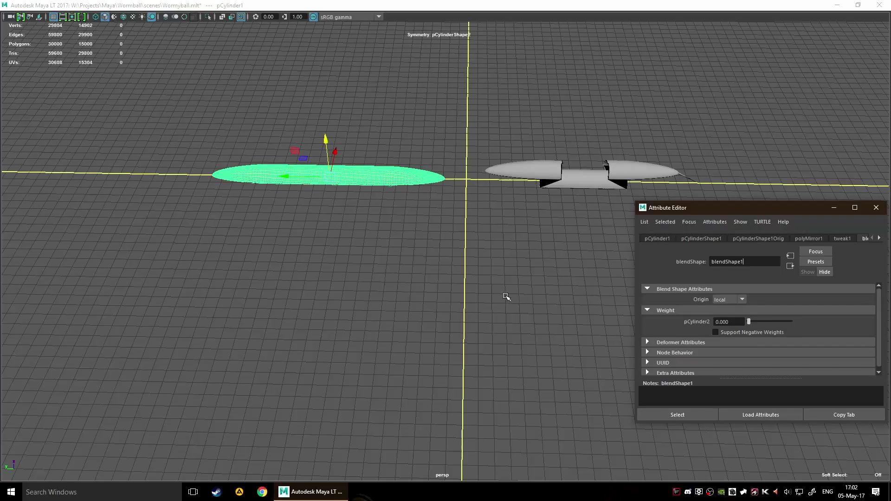
Select the deformed copy, switch to face selection, choose the faces toward one end and raise them symmetrically well above the body
{"action": "left_click", "coordinate": [597, 276]}
{"action": "left_click_drag", "start_coordinate": [561, 258], "coordinate": [511, 223], "text": "alt"}
{"action": "left_click", "coordinate": [524, 168]}
{"action": "middle_click_drag", "start_coordinate": [512, 241], "coordinate": [436, 267], "text": "alt"}
{"action": "scroll", "coordinate": [514, 234], "scroll_direction": "up", "scroll_amount": 2}
{"action": "scroll", "coordinate": [517, 230], "scroll_direction": "down", "scroll_amount": 2}
{"action": "key", "text": "F11"}
{"action": "left_click_drag", "start_coordinate": [471, 139], "coordinate": [518, 238]}
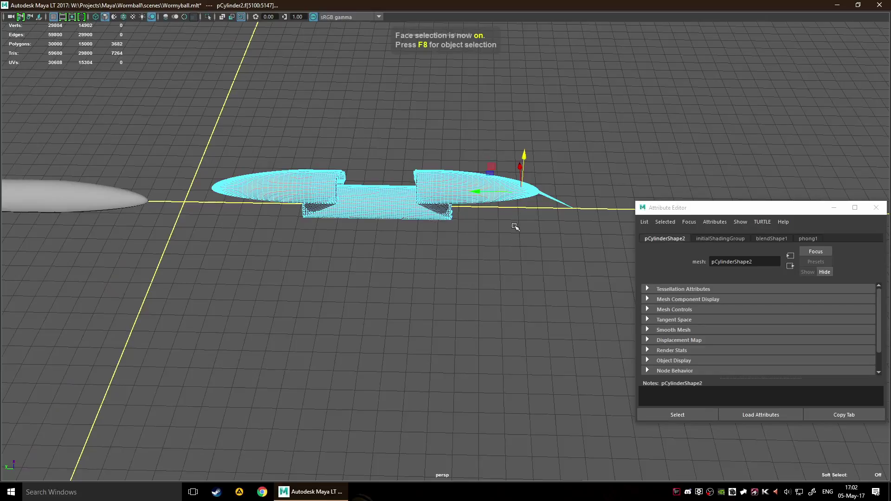
{"action": "left_click_drag", "start_coordinate": [528, 154], "coordinate": [532, 86]}
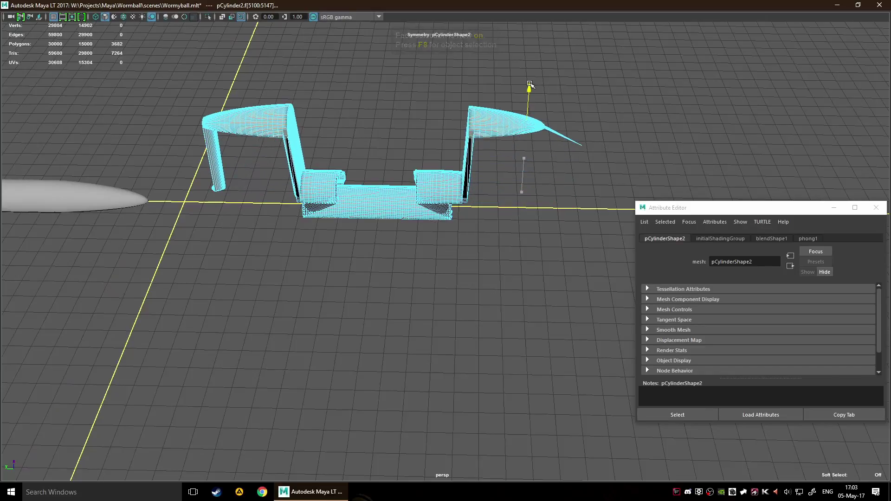
Return to object selection, test the pCylinder2 blend weight on the original worm, leave it at 0 and deselect the worm
{"action": "middle_click_drag", "start_coordinate": [427, 240], "coordinate": [477, 237], "text": "alt"}
{"action": "scroll", "coordinate": [477, 238], "scroll_direction": "down", "scroll_amount": 5}
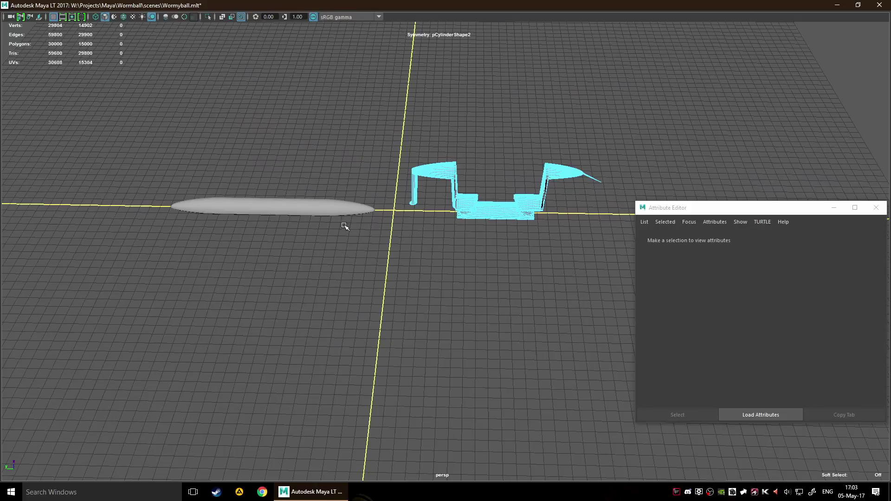
{"action": "key", "text": "F8"}
{"action": "left_click", "coordinate": [312, 213]}
{"action": "left_click_drag", "start_coordinate": [746, 322], "coordinate": [719, 292]}
{"action": "left_click", "coordinate": [465, 284]}
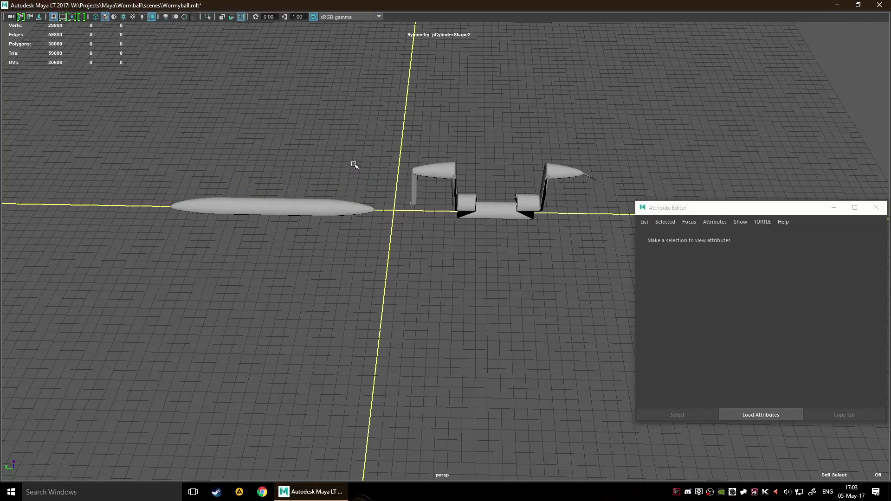
Select the deformed copy to examine its blendShape1 attributes and clear the selection
{"action": "middle_click_drag", "start_coordinate": [267, 225], "coordinate": [316, 228], "text": "alt"}
{"action": "middle_click_drag", "start_coordinate": [406, 256], "coordinate": [292, 247], "text": "alt"}
{"action": "left_click", "coordinate": [407, 217]}
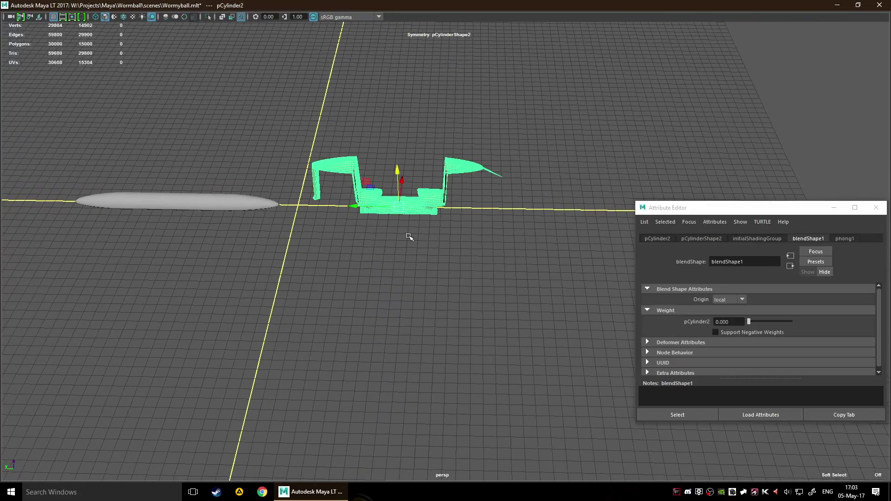
{"action": "left_click", "coordinate": [421, 324]}
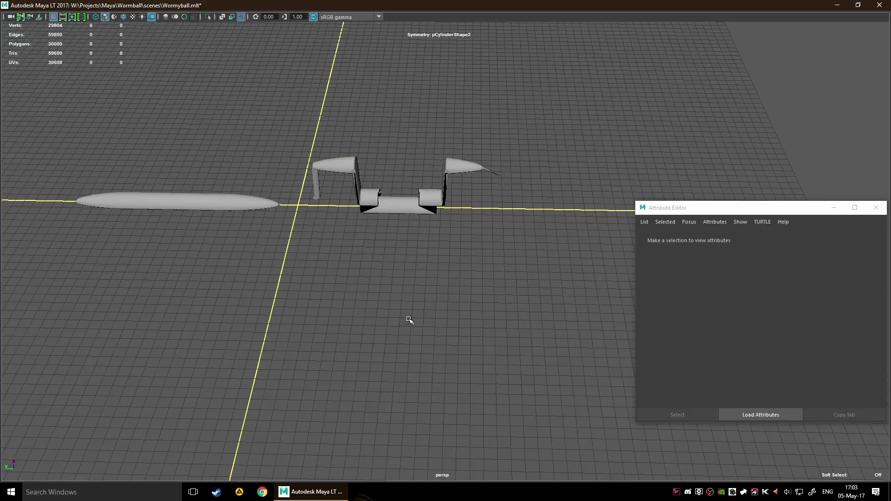
{"action": "middle_click_drag", "start_coordinate": [353, 237], "coordinate": [433, 245], "text": "alt"}
{"action": "left_click", "coordinate": [468, 212]}
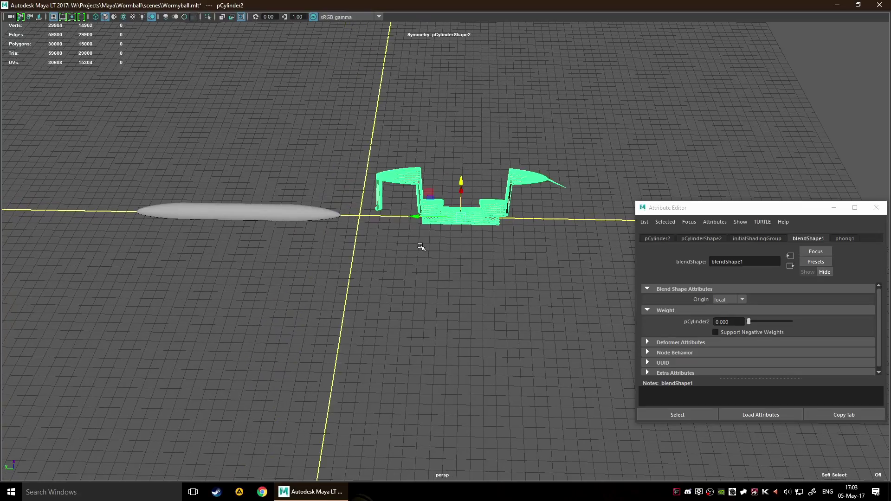
{"action": "left_click", "coordinate": [383, 270]}
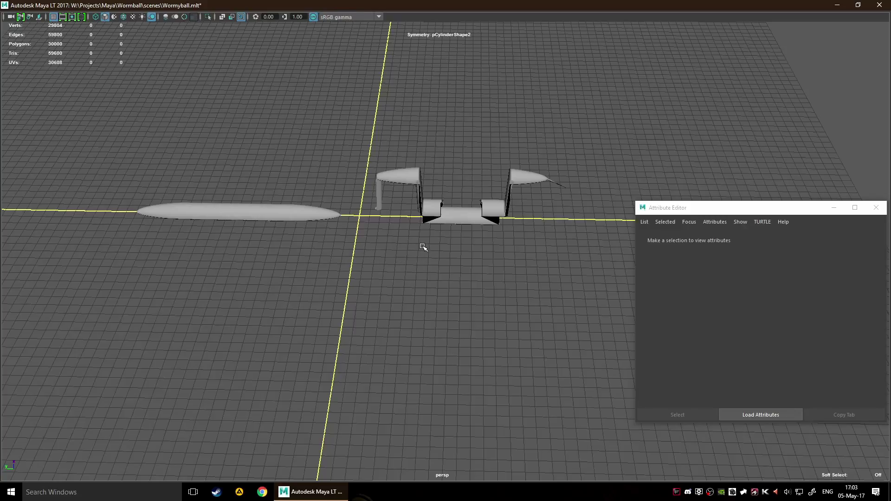
Delete all construction history in the scene, select the original worm and check its attribute nodes
{"action": "key", "text": "space"}
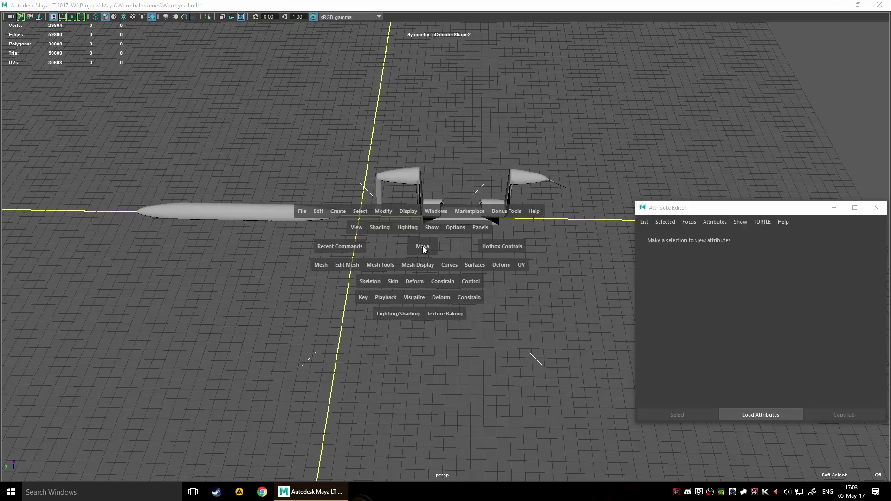
{"action": "left_click", "coordinate": [318, 211]}
{"action": "mouse_move", "coordinate": [376, 331]}
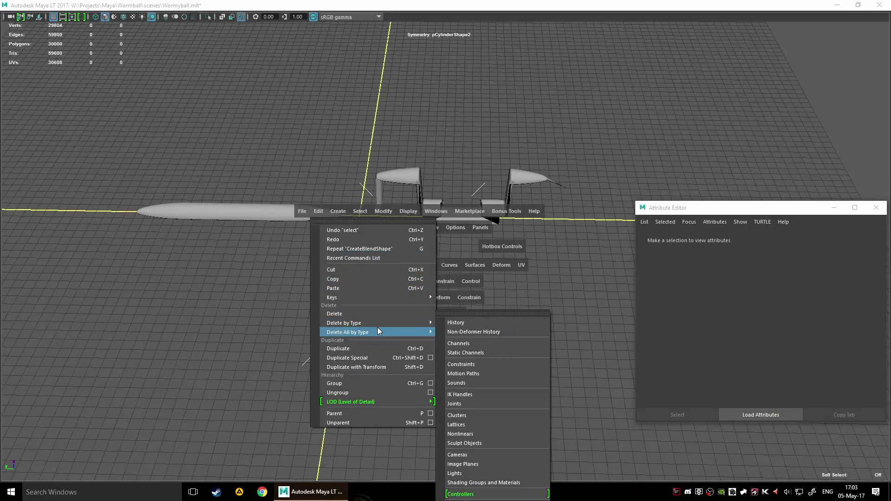
{"action": "left_click", "coordinate": [466, 324]}
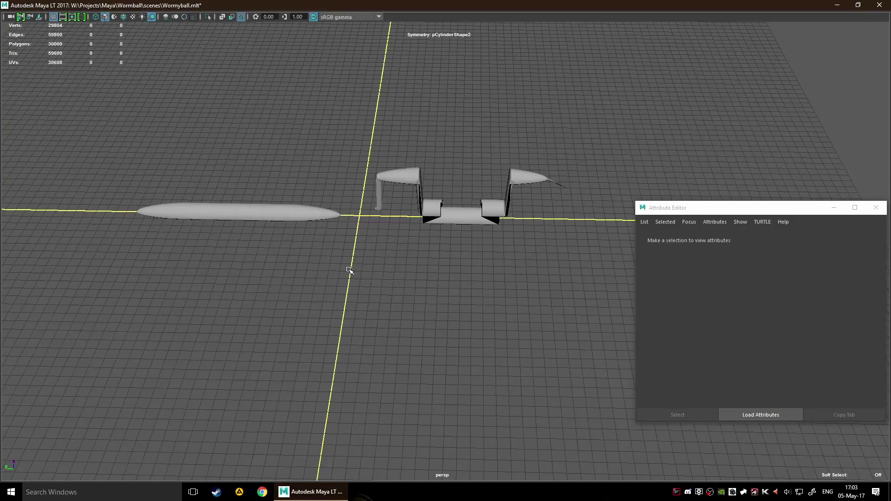
{"action": "left_click", "coordinate": [288, 219]}
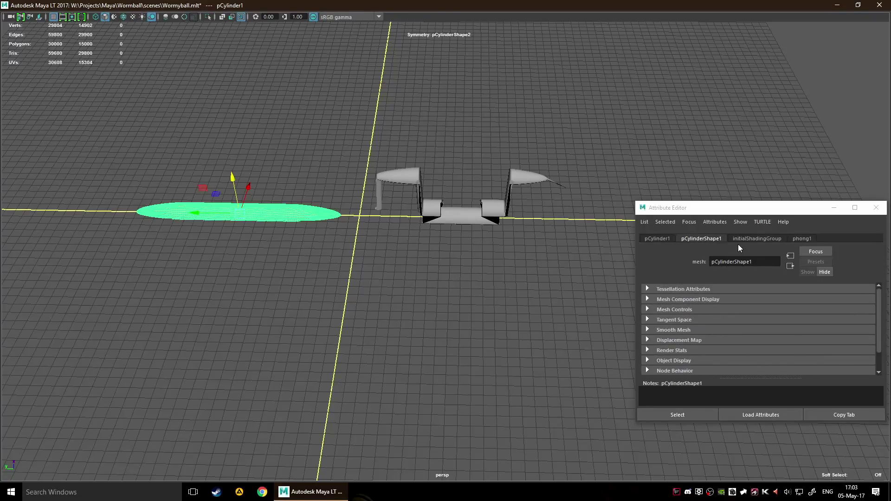
{"action": "left_click", "coordinate": [759, 239]}
{"action": "left_click", "coordinate": [793, 239]}
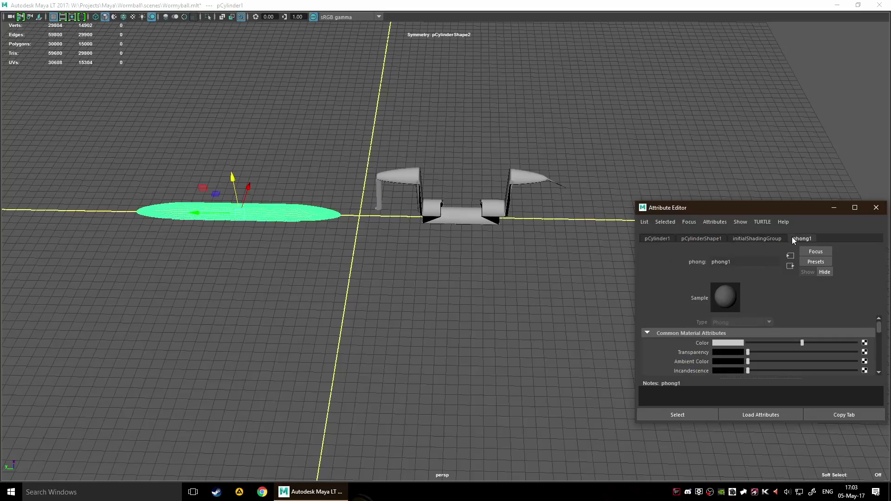
{"action": "left_click", "coordinate": [700, 240]}
Check the original worm's inputs in the Channel Box and undo the history deletion
{"action": "key", "text": "ctrl+a"}
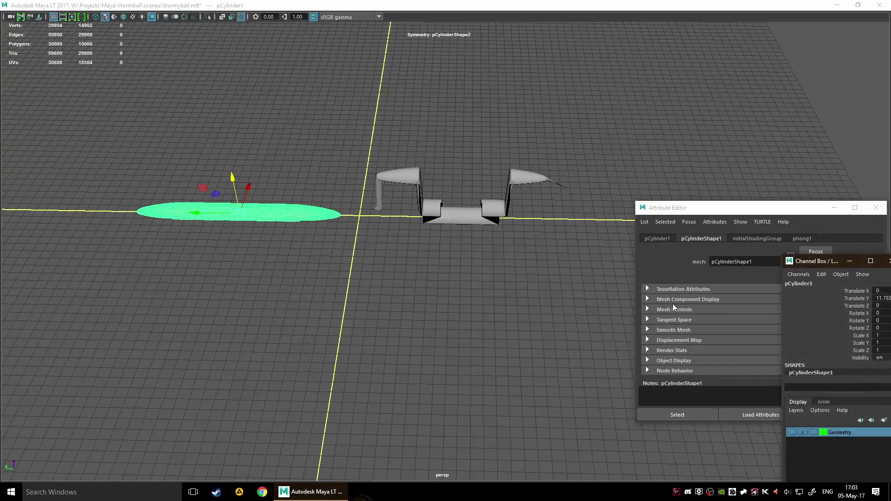
{"action": "left_click_drag", "start_coordinate": [818, 261], "coordinate": [809, 221]}
{"action": "left_click", "coordinate": [436, 270]}
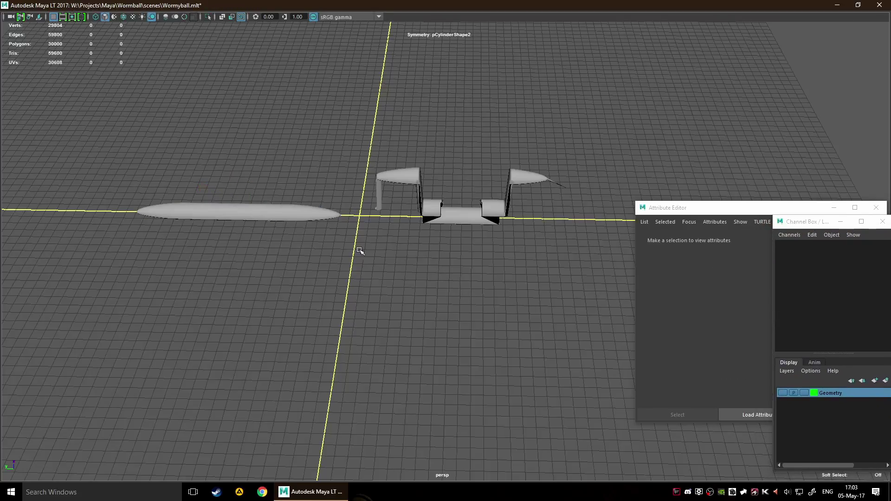
{"action": "left_click", "coordinate": [298, 227]}
{"action": "left_click", "coordinate": [352, 309]}
{"action": "key", "text": "ctrl+z"}
Examine the Envelope and pCylinder2 channels of the original worm's blendShape1 input, then clear the selection
{"action": "left_click", "coordinate": [330, 259]}
{"action": "left_click", "coordinate": [293, 216]}
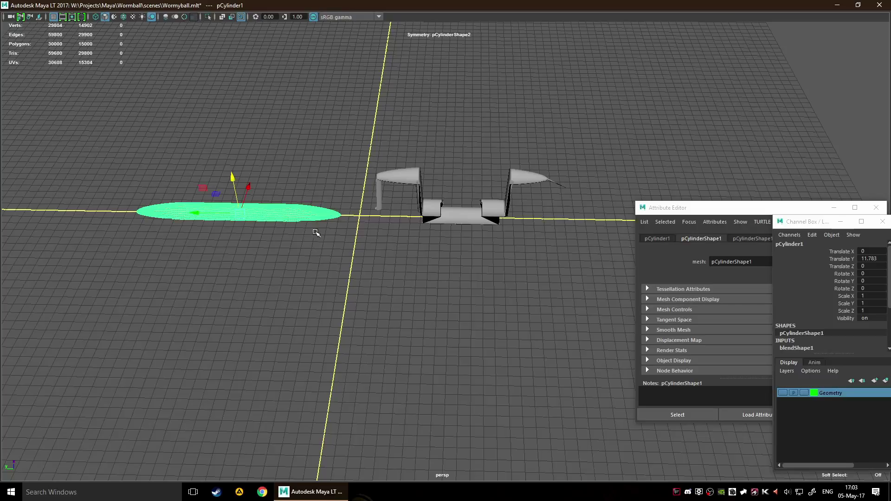
{"action": "scroll", "coordinate": [826, 300], "scroll_direction": "down", "scroll_amount": 3}
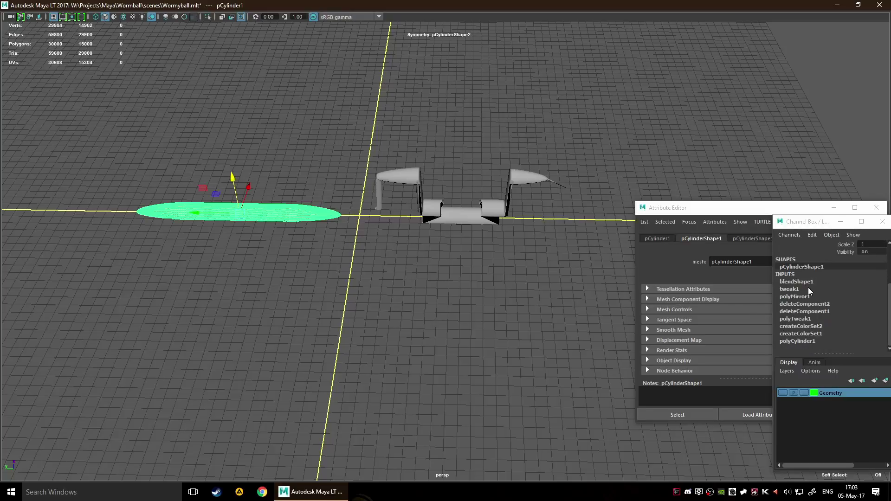
{"action": "left_click", "coordinate": [796, 282]}
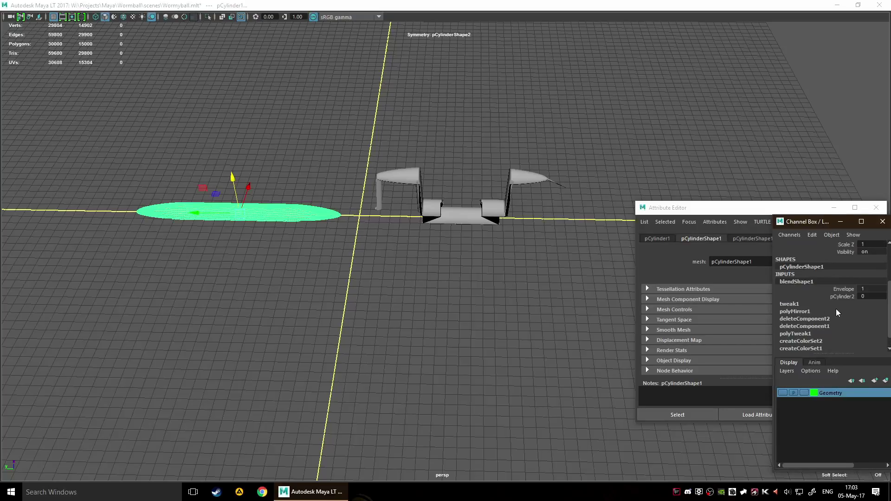
{"action": "left_click", "coordinate": [844, 296]}
{"action": "mouse_move", "coordinate": [374, 320]}
{"action": "middle_mouse_down"}
{"action": "mouse_move", "coordinate": [407, 325]}
{"action": "mouse_move", "coordinate": [375, 320]}
{"action": "mouse_move", "coordinate": [411, 316]}
{"action": "mouse_move", "coordinate": [358, 317]}
{"action": "middle_mouse_up"}
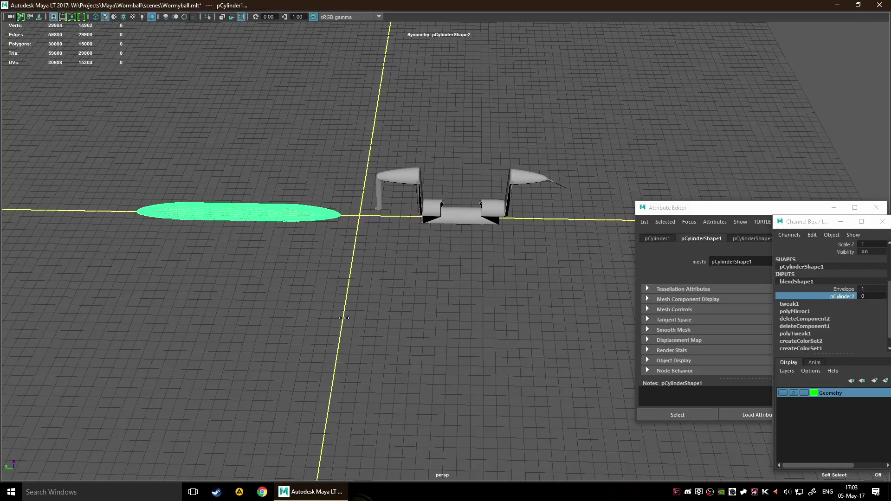
{"action": "left_click", "coordinate": [841, 289]}
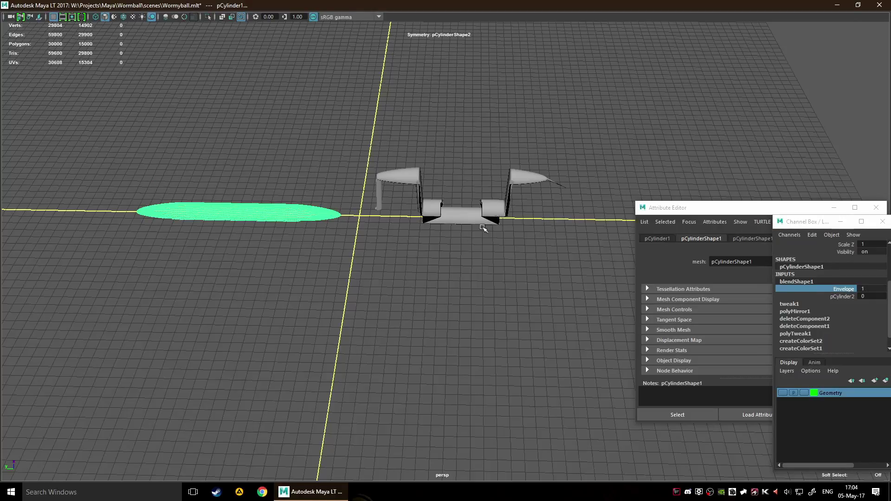
{"action": "left_click_drag", "start_coordinate": [426, 140], "coordinate": [506, 249]}
{"action": "left_click", "coordinate": [250, 216]}
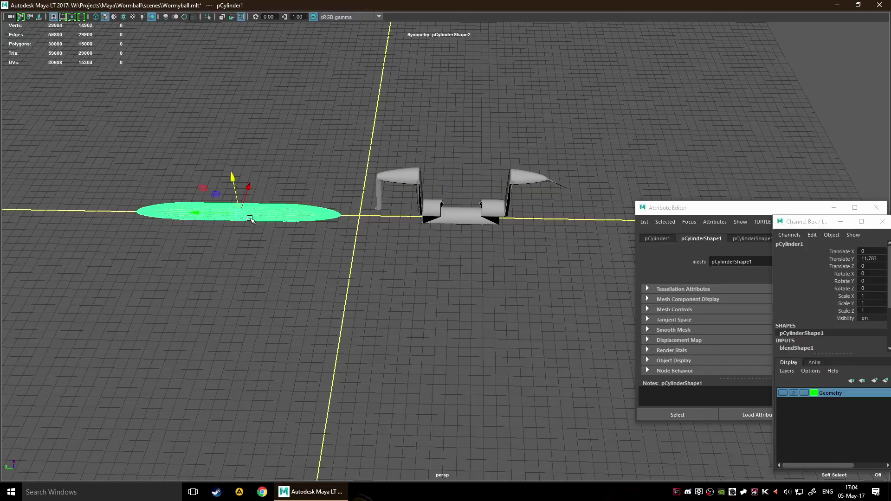
{"action": "left_click", "coordinate": [399, 267]}
{"action": "left_click", "coordinate": [803, 222]}
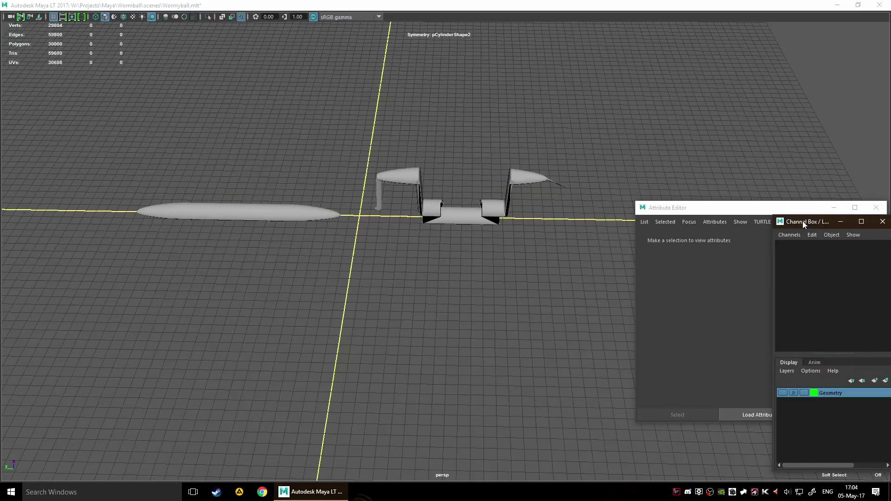
{"action": "left_click", "coordinate": [416, 261]}
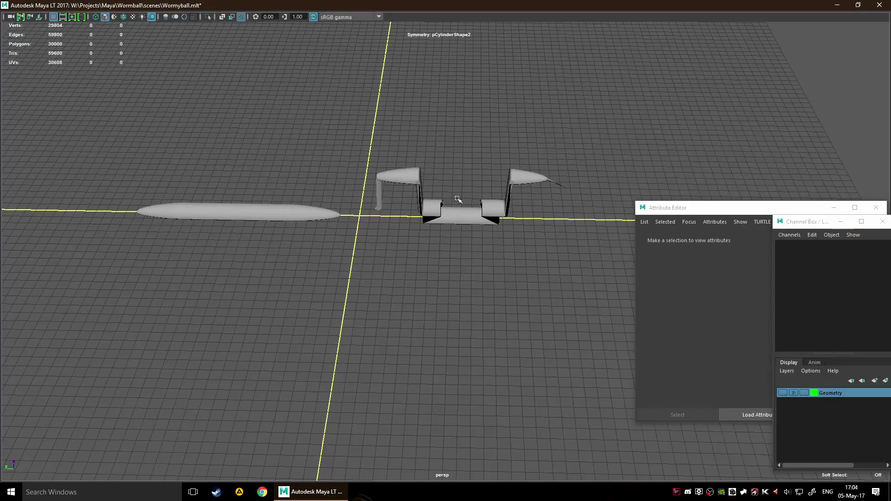
Close the Attribute Editor, select the deformed worm copy and delete it
{"action": "left_click_drag", "start_coordinate": [702, 213], "coordinate": [703, 71]}
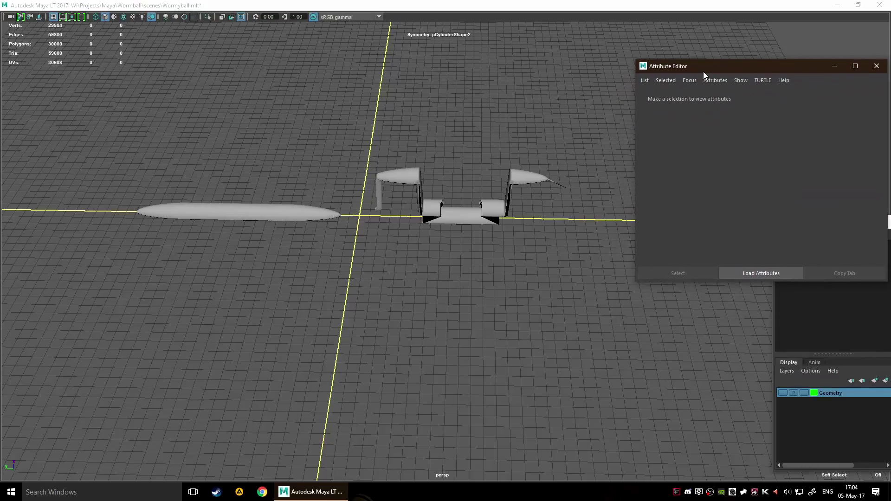
{"action": "left_click", "coordinate": [877, 66]}
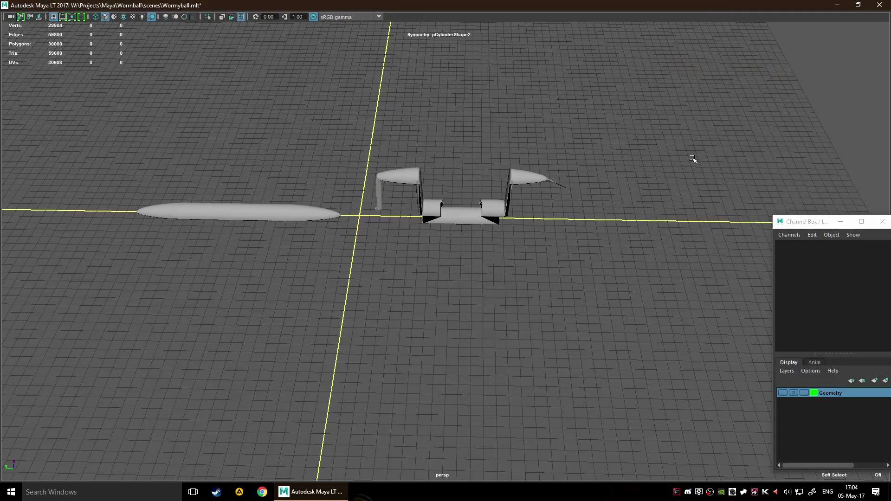
{"action": "middle_click_drag", "start_coordinate": [420, 255], "coordinate": [454, 233], "text": "alt"}
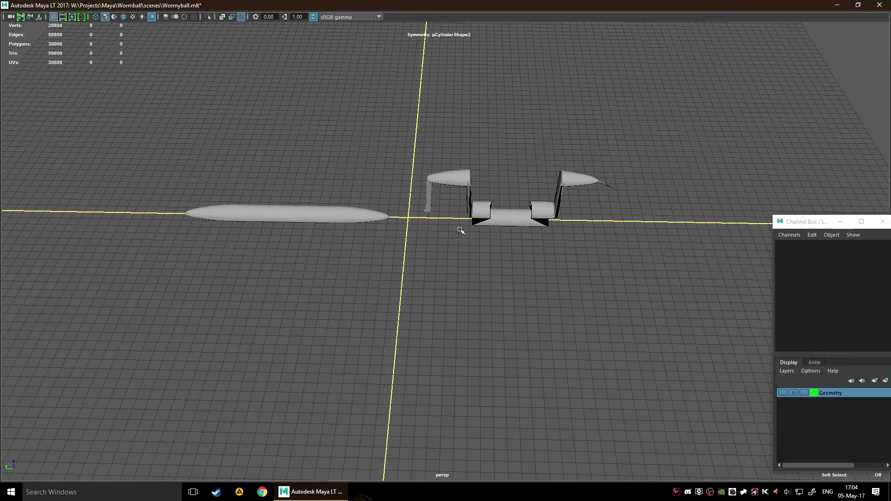
{"action": "left_click_drag", "start_coordinate": [412, 119], "coordinate": [567, 282]}
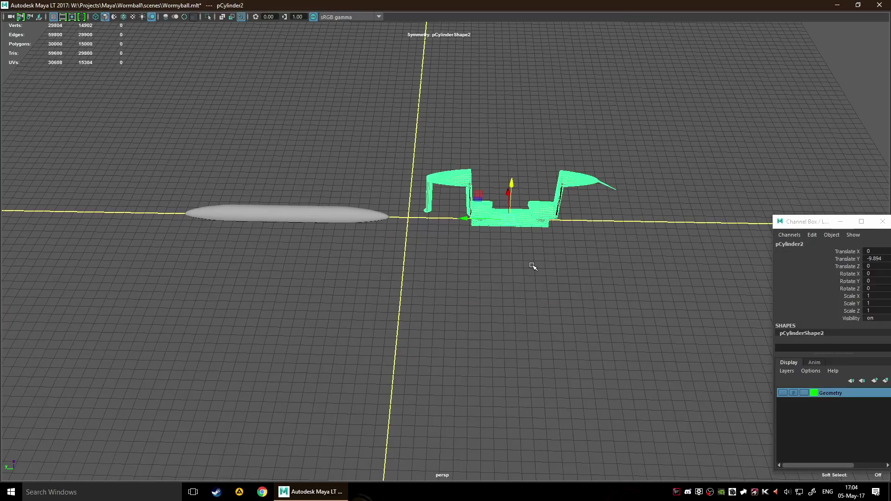
{"action": "left_click", "coordinate": [473, 259]}
Select the original worm and delete all construction history in the scene, including its blendShape1 input
{"action": "left_click", "coordinate": [372, 219]}
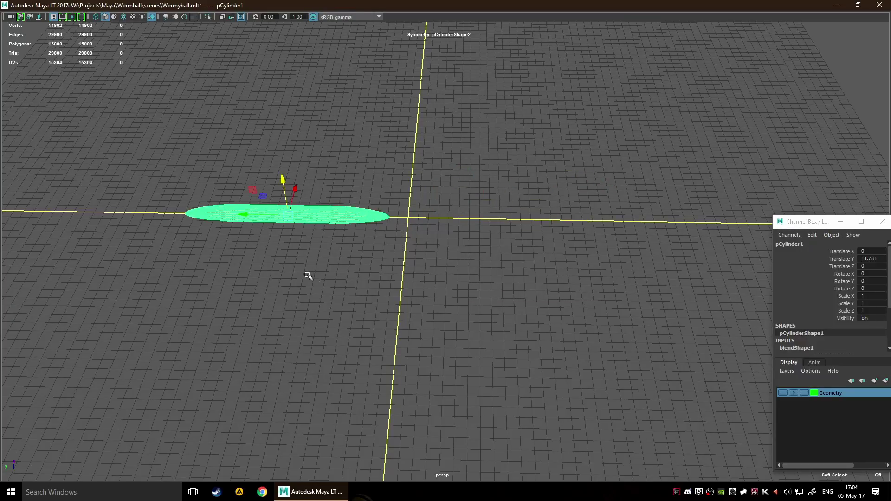
{"action": "key", "text": "space"}
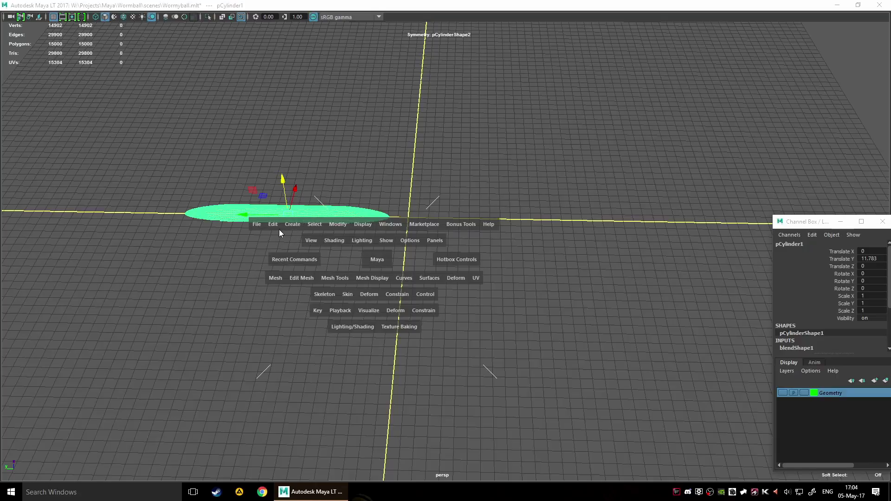
{"action": "left_click", "coordinate": [279, 229]}
{"action": "mouse_move", "coordinate": [350, 344]}
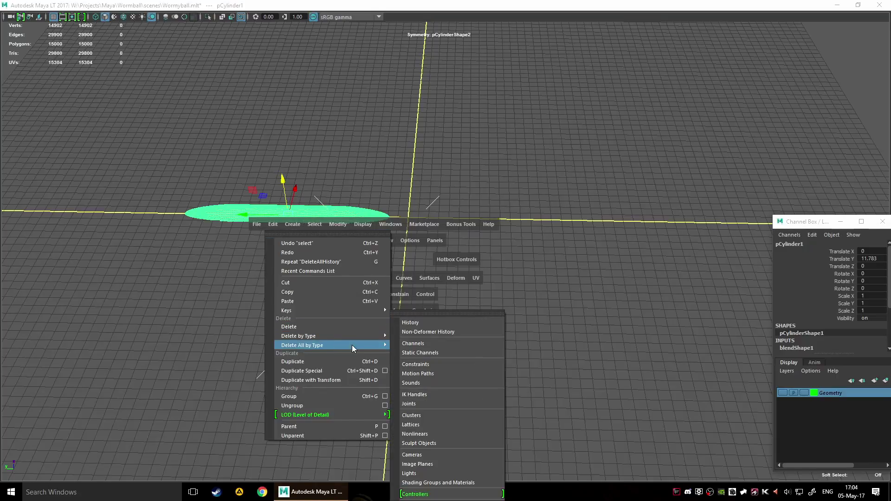
{"action": "left_click", "coordinate": [417, 322]}
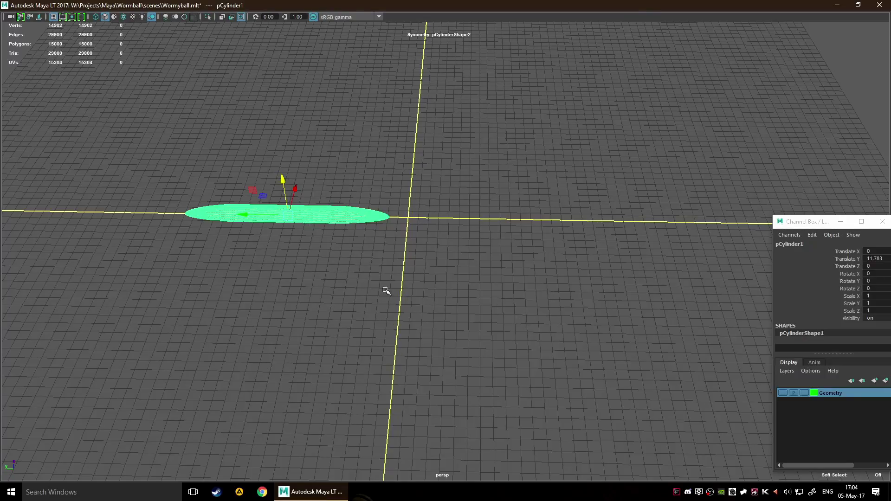
Move the original worm along its length to the centre of the grid and deselect it
{"action": "middle_click_drag", "start_coordinate": [353, 275], "coordinate": [483, 303], "text": "alt"}
{"action": "left_click_drag", "start_coordinate": [364, 244], "coordinate": [487, 260]}
{"action": "left_click", "coordinate": [431, 281]}
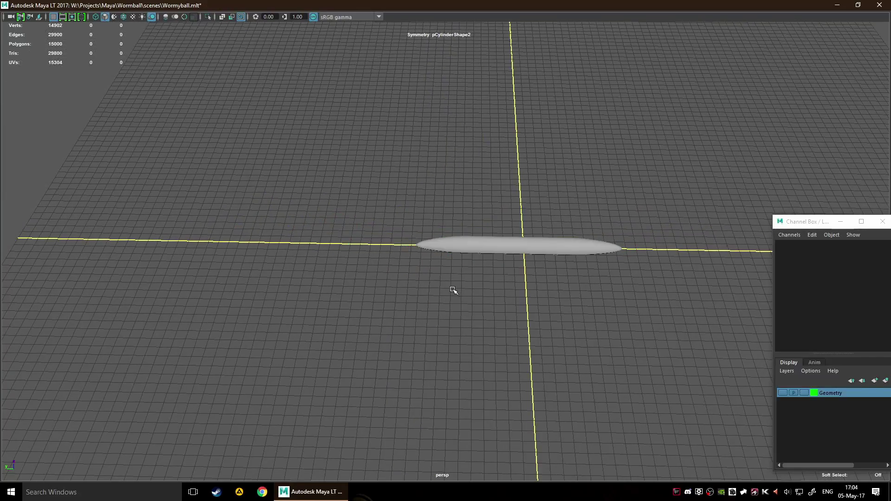
Close the Attribute Editor and the Channel Box, leaving the worm unobstructed in the viewport
{"action": "key", "text": "ctrl+a"}
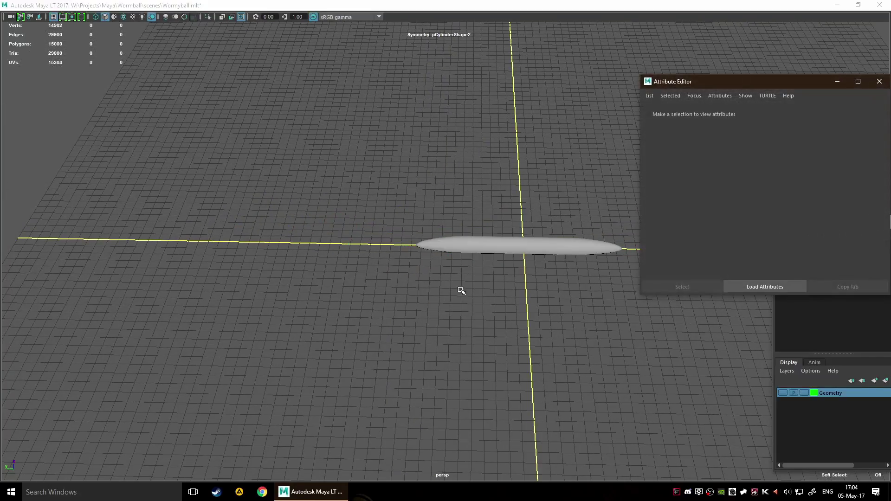
{"action": "left_click", "coordinate": [879, 83]}
{"action": "key", "text": "ctrl+a"}
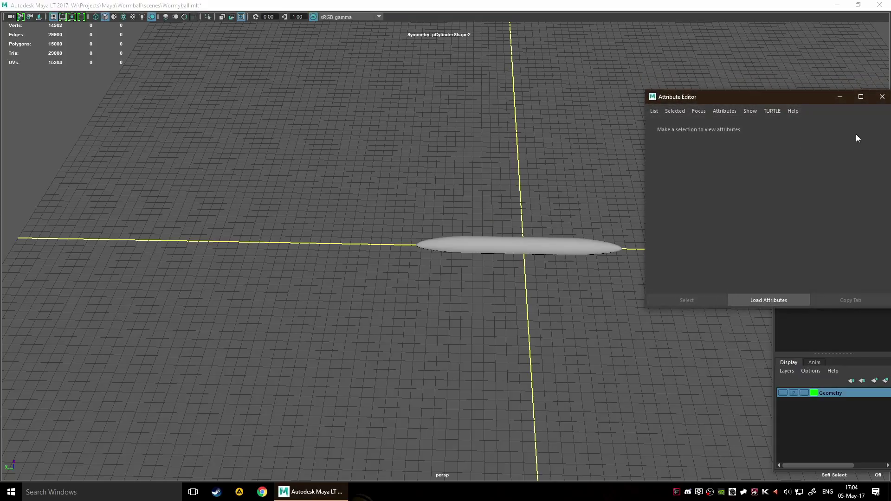
{"action": "left_click", "coordinate": [881, 97]}
{"action": "middle_click_drag", "start_coordinate": [546, 262], "coordinate": [431, 252], "text": "alt"}
{"action": "scroll", "coordinate": [466, 247], "scroll_direction": "up", "scroll_amount": 4}
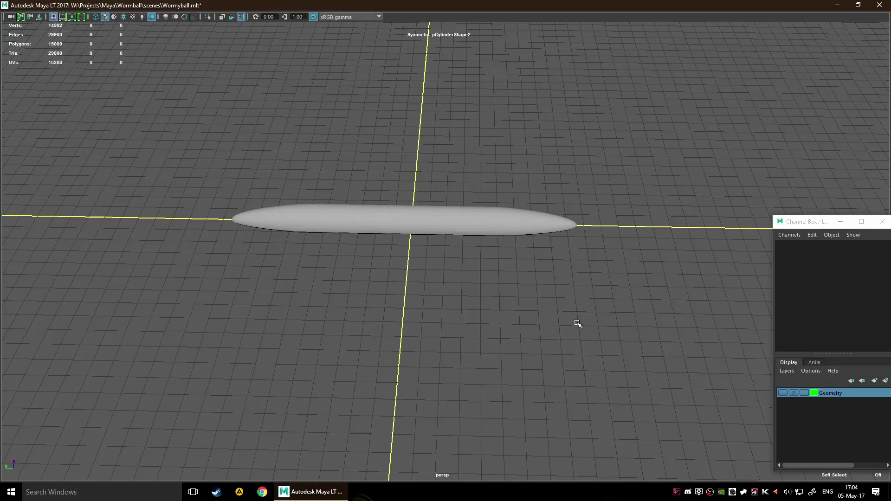
{"action": "left_click_drag", "start_coordinate": [800, 218], "coordinate": [795, 218]}
{"action": "left_click", "coordinate": [878, 221]}
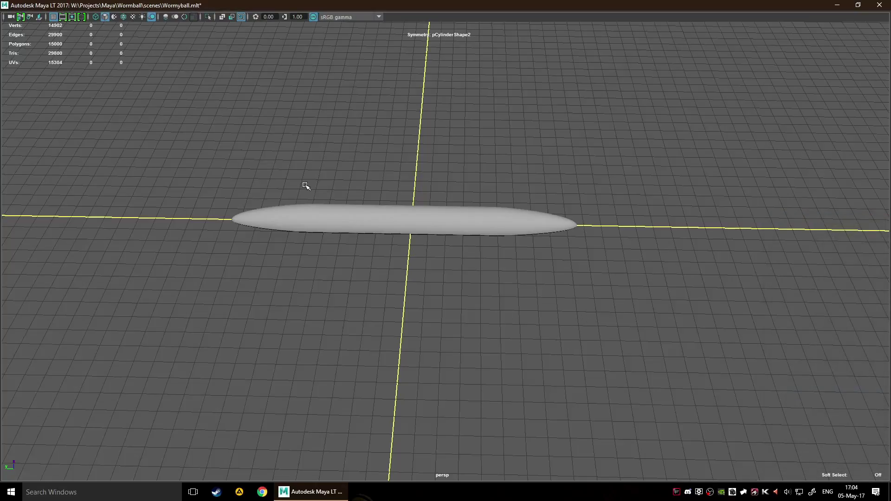
Detach the Skeleton commands as a floating palette and place it clear of the worm
{"action": "left_click_drag", "start_coordinate": [370, 224], "coordinate": [450, 242], "text": "alt"}
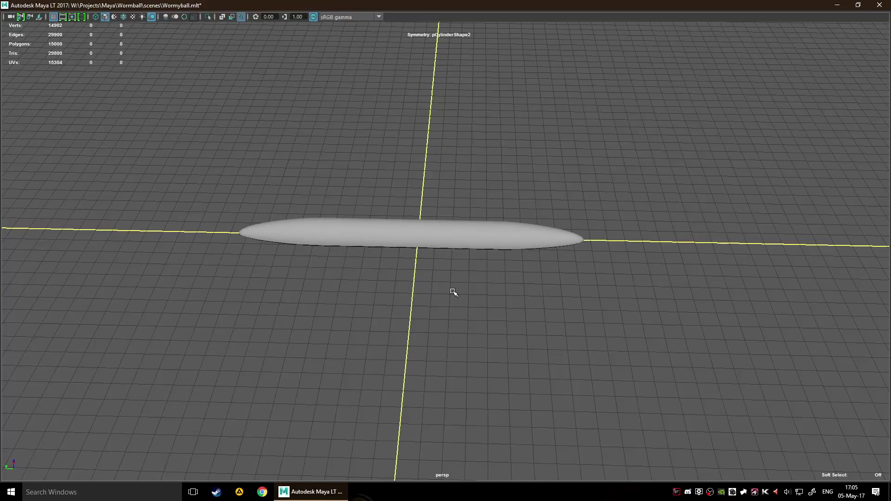
{"action": "key", "text": "space"}
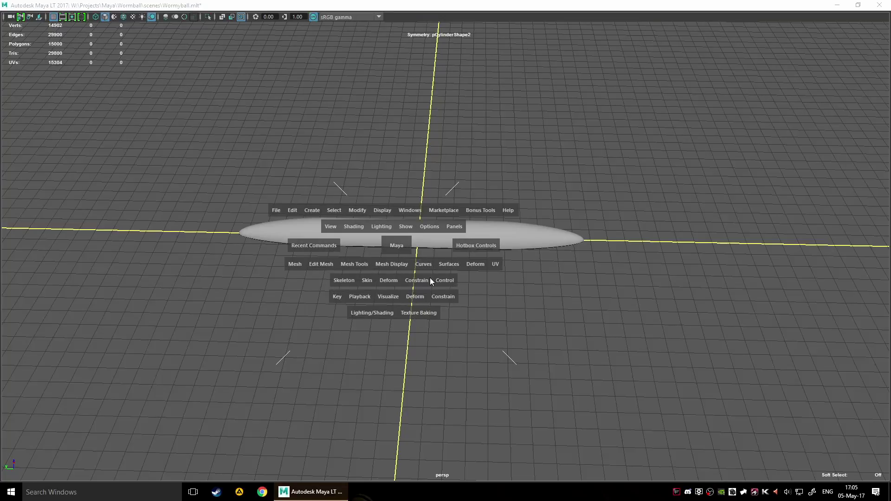
{"action": "left_click", "coordinate": [395, 279]}
{"action": "left_click", "coordinate": [474, 264]}
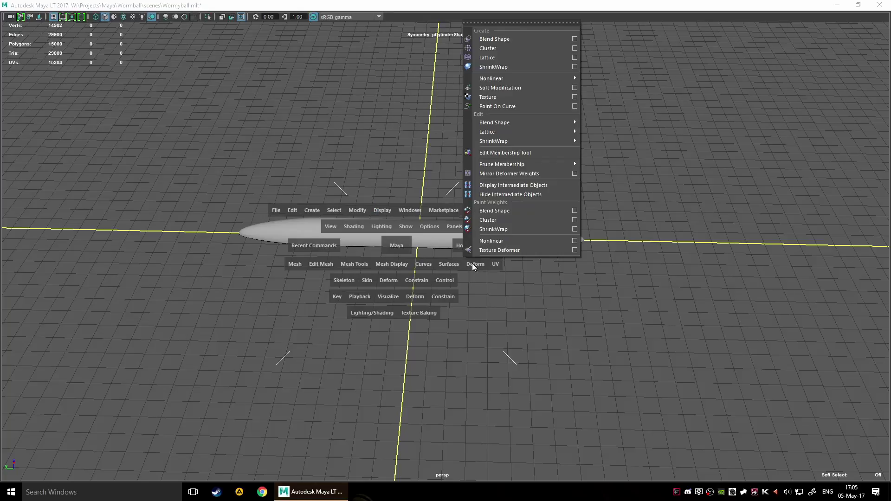
{"action": "left_click", "coordinate": [391, 282]}
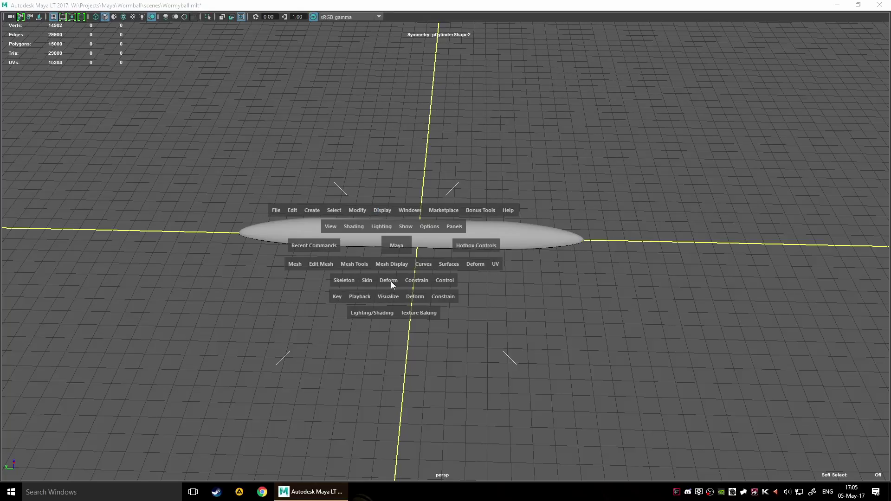
{"action": "left_click", "coordinate": [354, 282]}
{"action": "left_click", "coordinate": [364, 282]}
{"action": "left_click", "coordinate": [341, 280]}
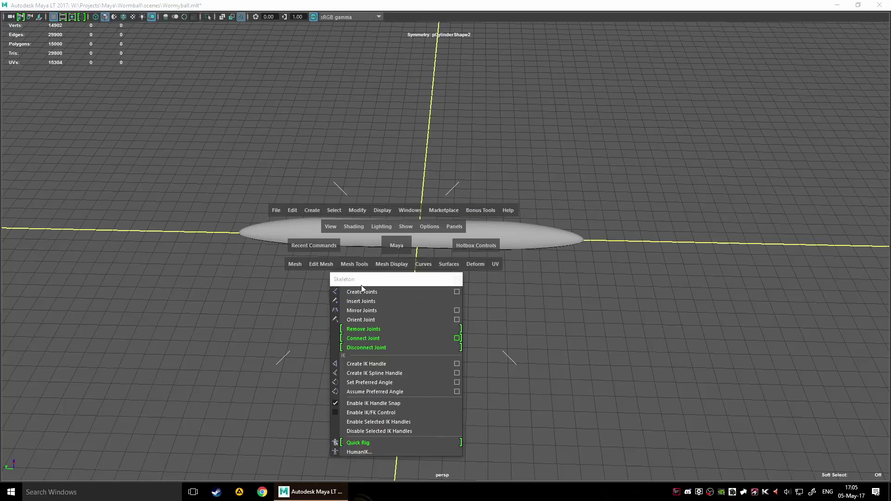
{"action": "left_click", "coordinate": [361, 291]}
{"action": "left_click_drag", "start_coordinate": [250, 278], "coordinate": [112, 270]}
Detach the Skin commands as a second floating palette and arrange both palettes on opposite sides of the worm
{"action": "key", "text": "space"}
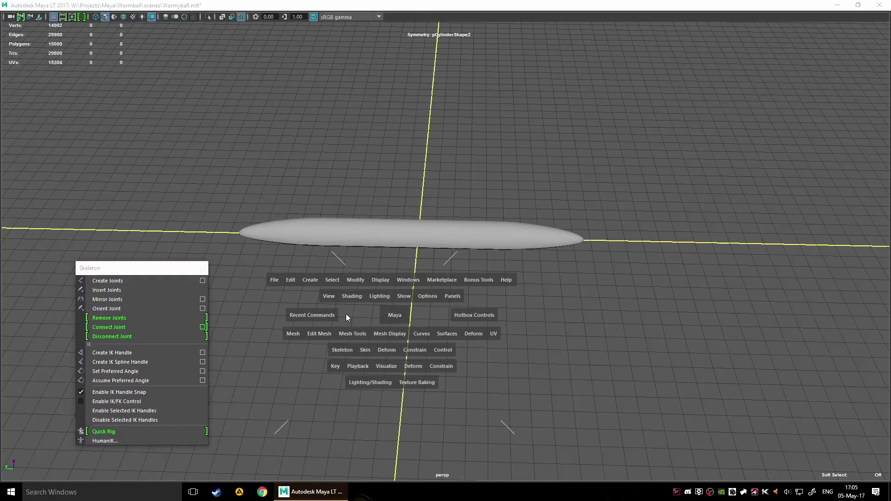
{"action": "left_click", "coordinate": [366, 350]}
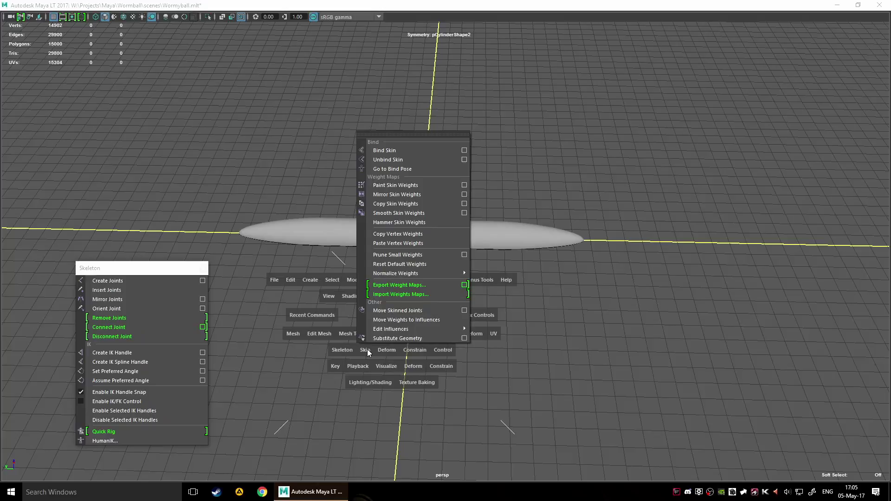
{"action": "left_click", "coordinate": [401, 137]}
{"action": "left_click_drag", "start_coordinate": [415, 120], "coordinate": [691, 253]}
{"action": "left_click_drag", "start_coordinate": [135, 269], "coordinate": [178, 251]}
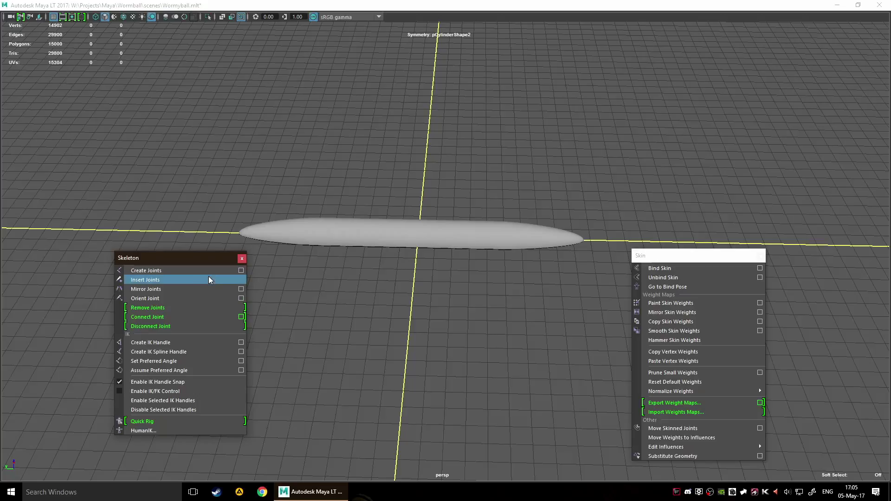
Create a chain of three joints along the worm's centre line in the top view and return to the perspective view
{"action": "scroll", "coordinate": [387, 288], "scroll_direction": "down", "scroll_amount": 3}
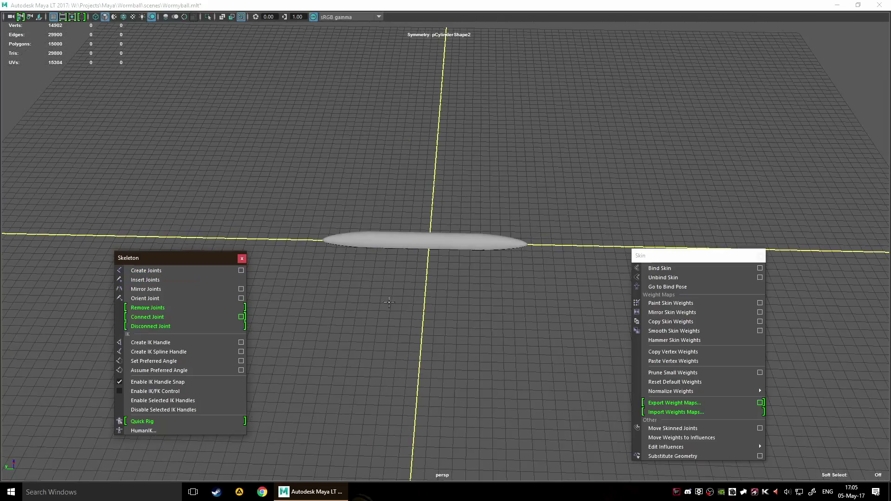
{"action": "key", "text": "space"}
{"action": "scroll", "coordinate": [406, 228], "scroll_direction": "down", "scroll_amount": 5}
{"action": "key", "text": "space"}
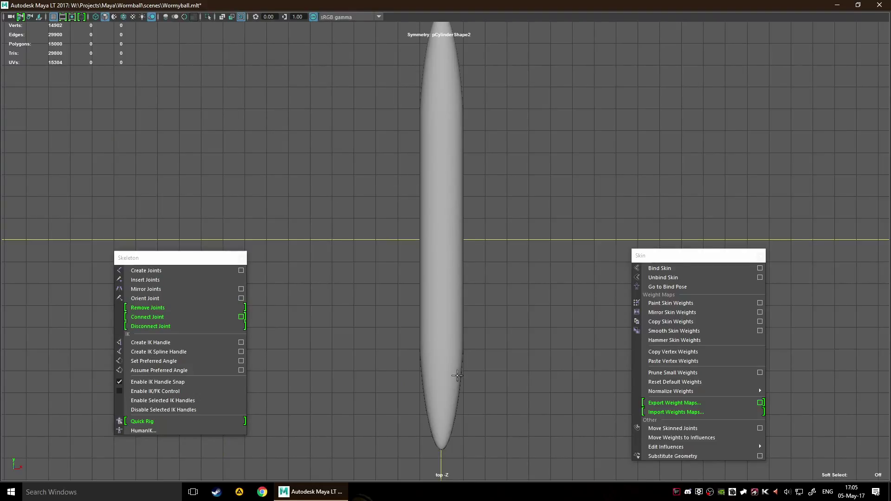
{"action": "left_click", "coordinate": [442, 402]}
{"action": "left_click", "coordinate": [444, 303]}
{"action": "left_click", "coordinate": [442, 118]}
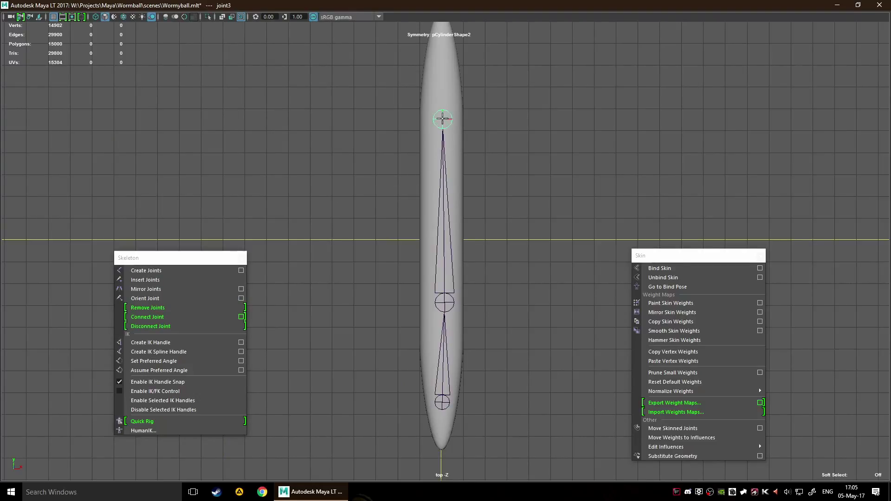
{"action": "scroll", "coordinate": [481, 241], "scroll_direction": "up", "scroll_amount": 1}
{"action": "middle_click_drag", "start_coordinate": [478, 245], "coordinate": [451, 217], "text": "alt"}
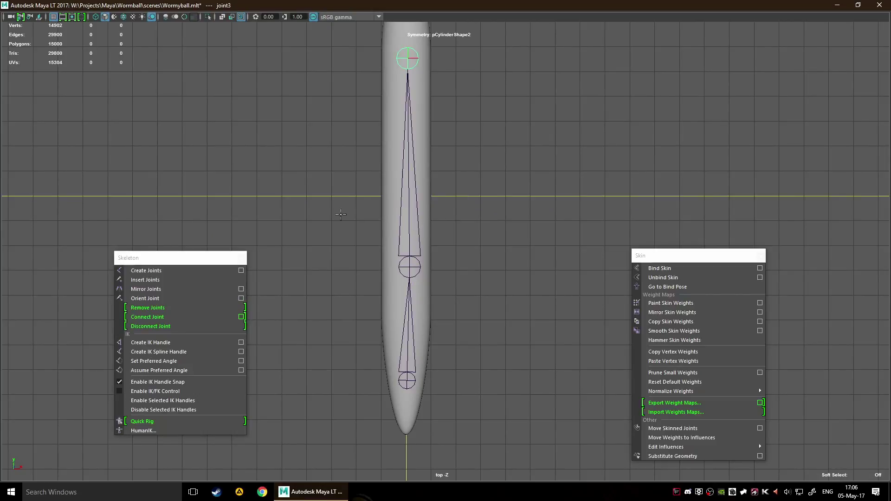
{"action": "key", "text": "space"}
{"action": "key", "text": "space"}
{"action": "scroll", "coordinate": [534, 201], "scroll_direction": "up", "scroll_amount": 4}
{"action": "scroll", "coordinate": [488, 252], "scroll_direction": "down", "scroll_amount": 5}
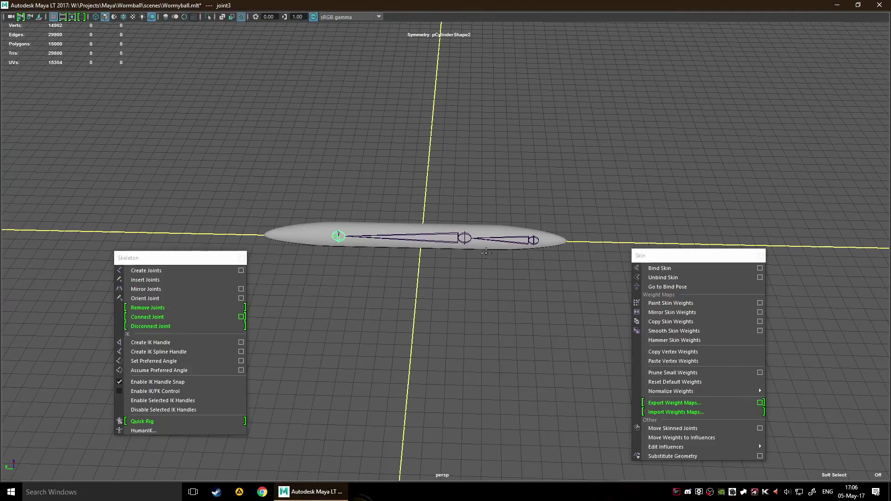
Try rotating the middle joint to swing its child bone, undo the rotation and deselect the joint
{"action": "left_click", "coordinate": [465, 236]}
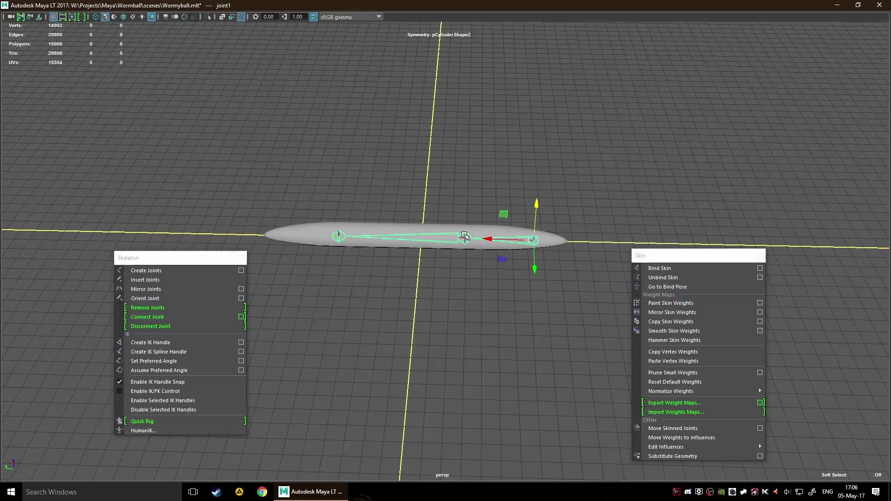
{"action": "left_click", "coordinate": [467, 240]}
{"action": "key", "text": "e"}
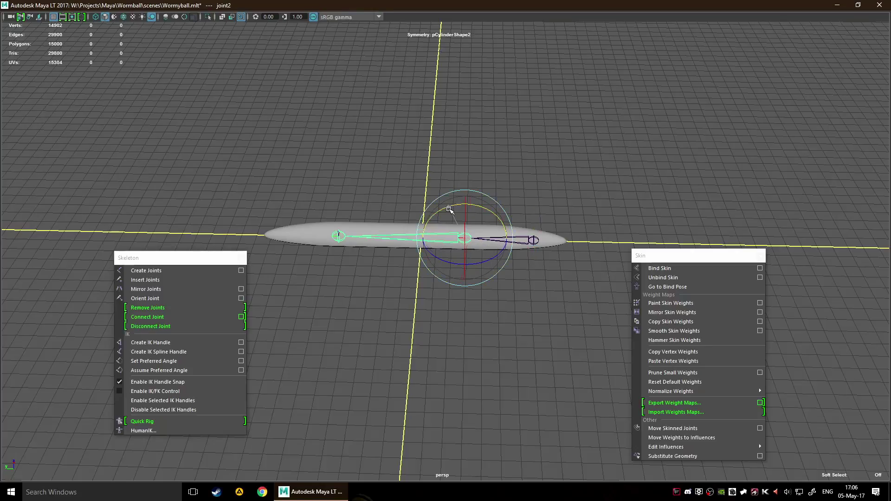
{"action": "left_click_drag", "start_coordinate": [478, 208], "coordinate": [492, 211]}
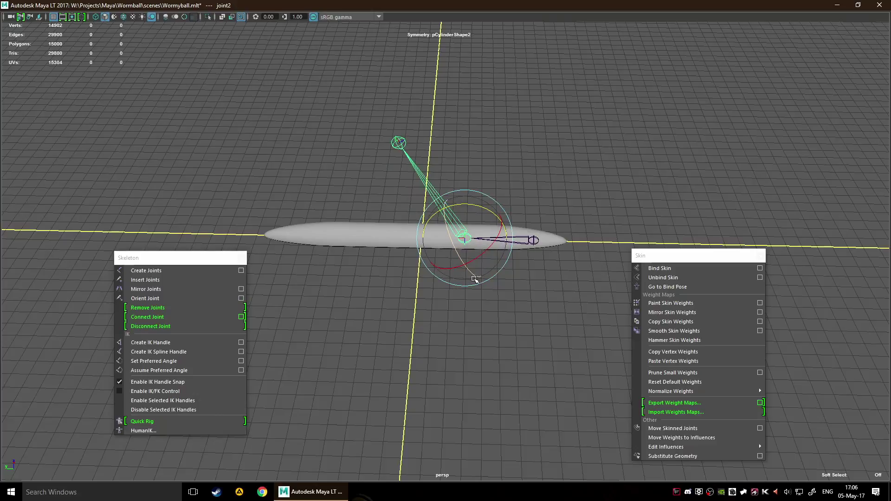
{"action": "key", "text": "ctrl+z"}
{"action": "scroll", "coordinate": [511, 281], "scroll_direction": "up", "scroll_amount": 5}
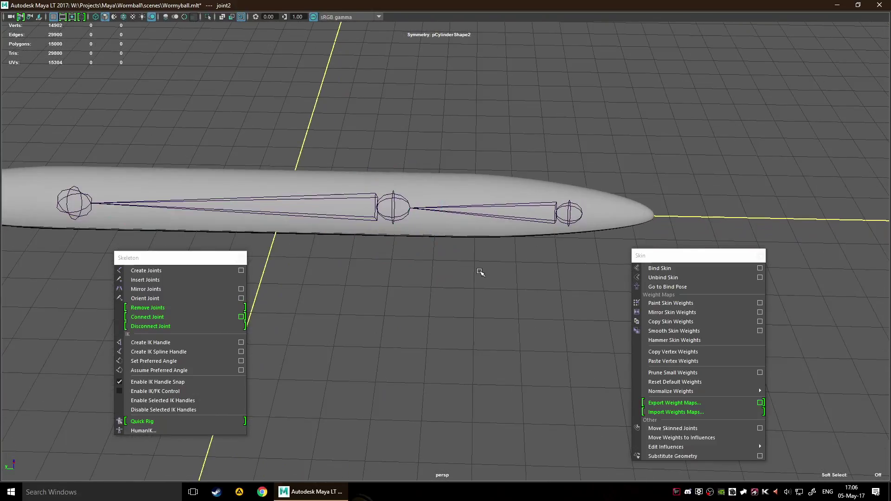
{"action": "left_click", "coordinate": [496, 281]}
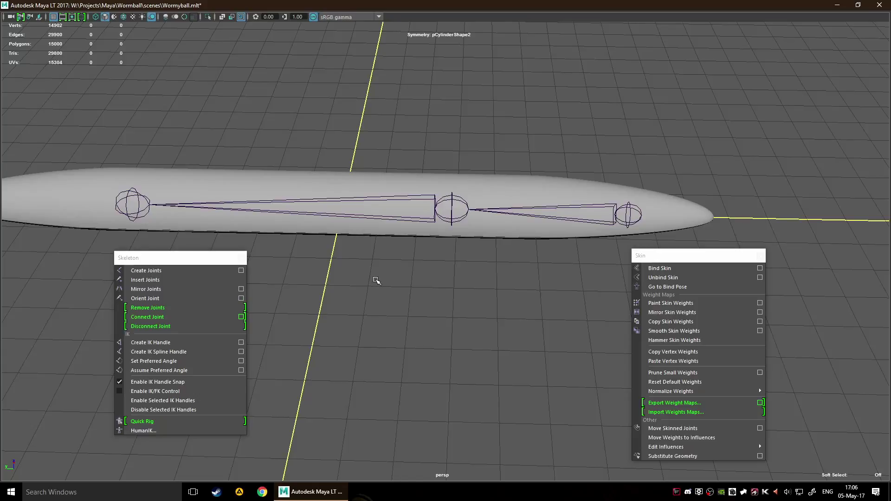
Move the middle joint along the worm to its centre, carrying the end joint towards the far tip
{"action": "middle_click_drag", "start_coordinate": [371, 278], "coordinate": [477, 277], "text": "alt"}
{"action": "left_click", "coordinate": [404, 208]}
{"action": "left_click", "coordinate": [549, 201]}
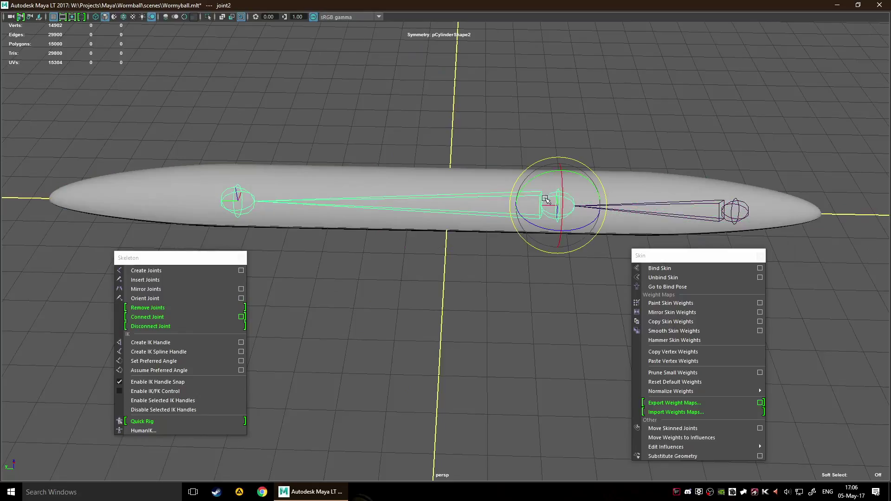
{"action": "key", "text": "w"}
{"action": "left_click_drag", "start_coordinate": [514, 212], "coordinate": [408, 211]}
{"action": "left_click", "coordinate": [424, 252]}
{"action": "left_click_drag", "start_coordinate": [528, 271], "coordinate": [422, 257], "text": "alt"}
{"action": "left_click", "coordinate": [414, 171]}
{"action": "left_click_drag", "start_coordinate": [414, 211], "coordinate": [414, 202]}
Check the placement of the joint chain inside the worm from several angles, selecting the root joint and the mesh in turn
{"action": "left_click_drag", "start_coordinate": [435, 238], "coordinate": [491, 227], "text": "alt"}
{"action": "left_click", "coordinate": [513, 242]}
{"action": "left_click", "coordinate": [523, 263]}
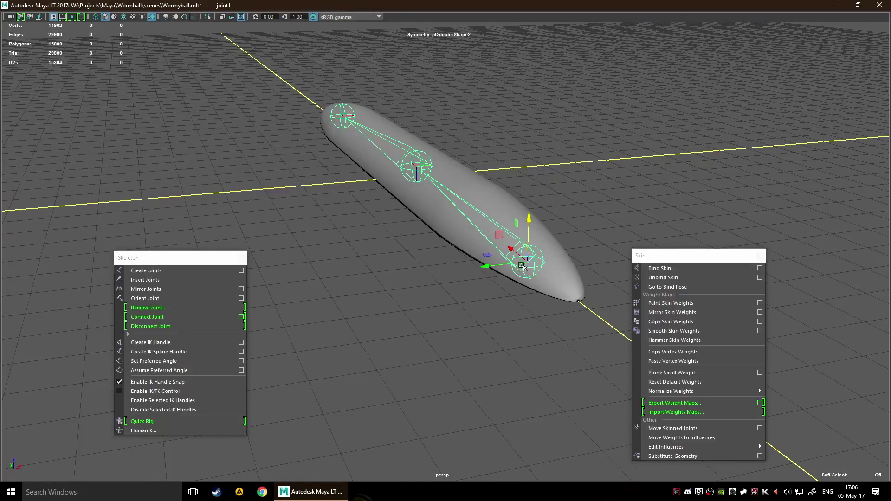
{"action": "left_click_drag", "start_coordinate": [524, 265], "coordinate": [531, 301]}
{"action": "left_click", "coordinate": [445, 230]}
{"action": "middle_click_drag", "start_coordinate": [444, 231], "coordinate": [440, 305], "text": "alt"}
{"action": "left_click", "coordinate": [503, 245]}
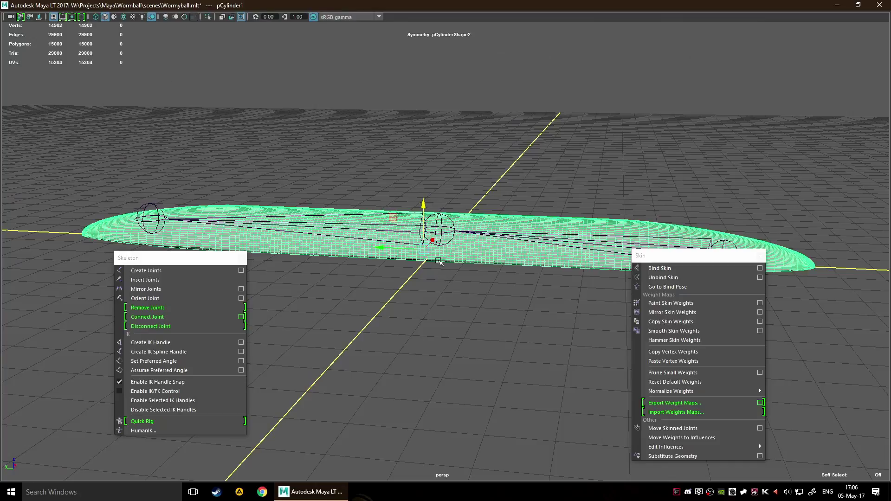
{"action": "left_click", "coordinate": [442, 227]}
{"action": "left_click", "coordinate": [516, 301]}
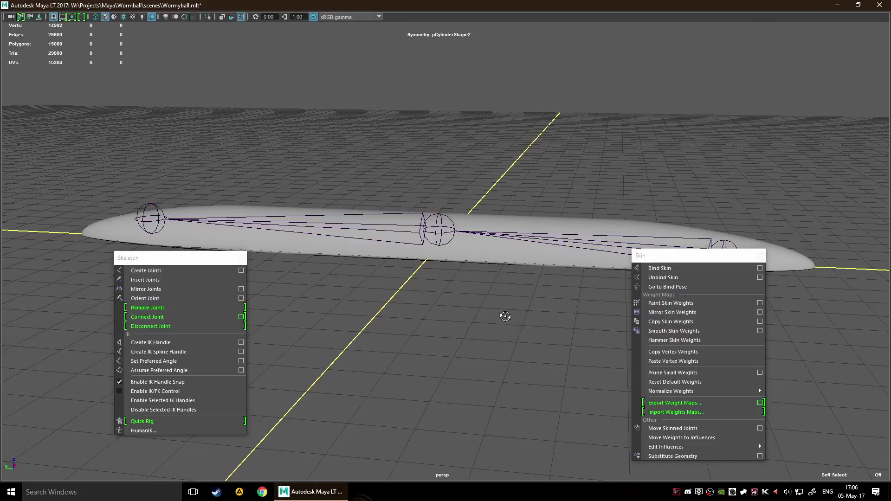
{"action": "left_click_drag", "start_coordinate": [504, 316], "coordinate": [513, 309], "text": "alt"}
{"action": "left_click_drag", "start_coordinate": [523, 343], "coordinate": [493, 272], "text": "alt"}
Select the root joint together with the worm mesh, bind the skin to the skeleton and deselect everything
{"action": "left_click", "coordinate": [534, 233]}
{"action": "left_click", "coordinate": [400, 251], "text": "shift"}
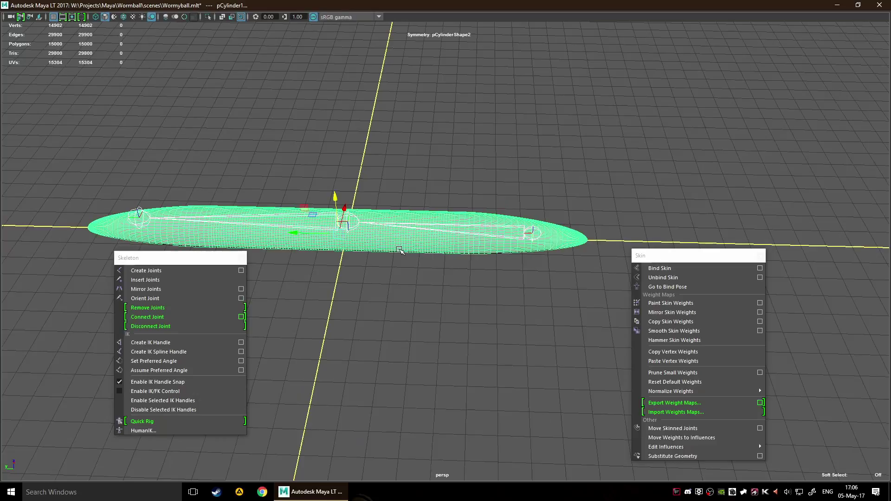
{"action": "left_click", "coordinate": [683, 272]}
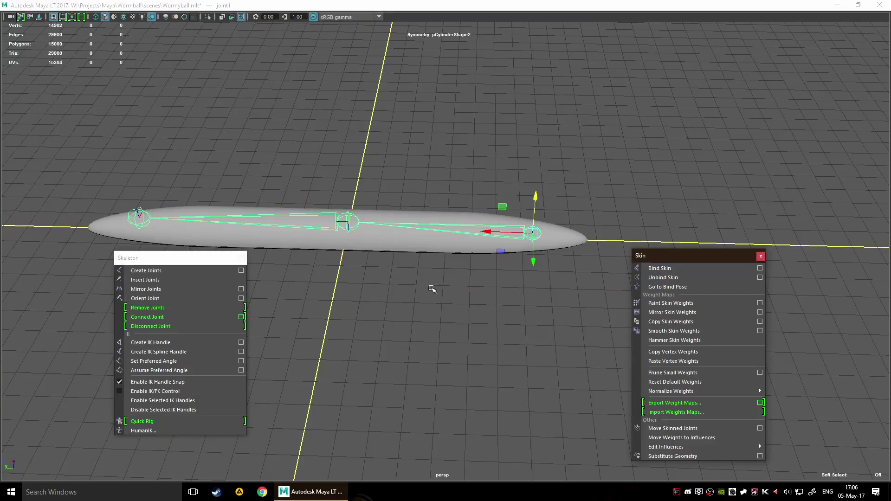
{"action": "left_click", "coordinate": [359, 279]}
Test the bound skin by rotating the middle joint of the worm
{"action": "left_click_drag", "start_coordinate": [359, 279], "coordinate": [372, 280], "text": "alt"}
{"action": "left_click", "coordinate": [374, 225]}
{"action": "key", "text": "e"}
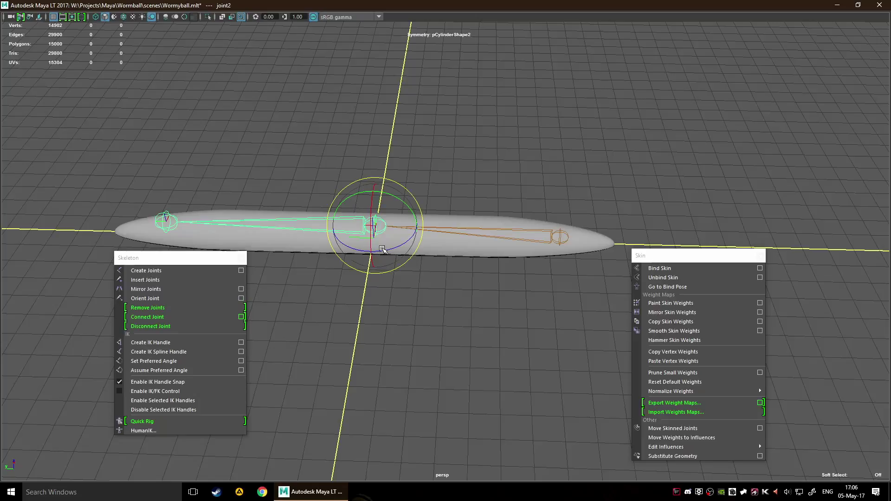
{"action": "left_click_drag", "start_coordinate": [358, 203], "coordinate": [470, 247]}
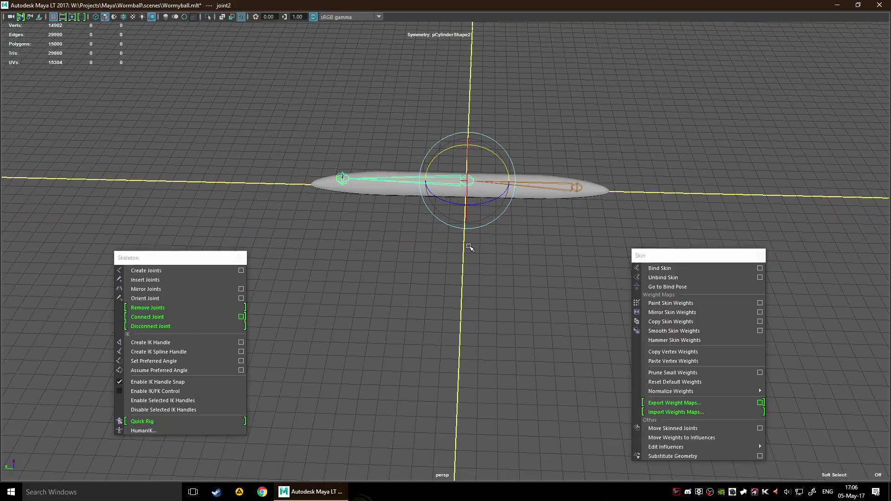
Raise the middle joint to test how the worm deforms, select the root joint for rotation, and undo the test changes
{"action": "key", "text": "w"}
{"action": "left_click_drag", "start_coordinate": [469, 166], "coordinate": [470, 127]}
{"action": "left_click", "coordinate": [571, 186]}
{"action": "left_click_drag", "start_coordinate": [571, 186], "coordinate": [508, 213]}
{"action": "key", "text": "e"}
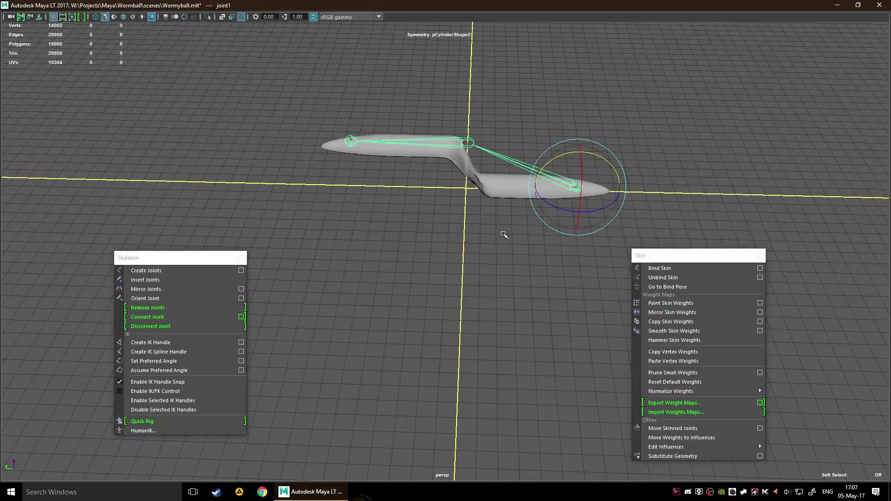
{"action": "key", "text": "ctrl+z"}
{"action": "key", "text": "ctrl+z"}
{"action": "key", "text": "ctrl+z"}
{"action": "key", "text": "ctrl+z"}
{"action": "key", "text": "ctrl+z"}
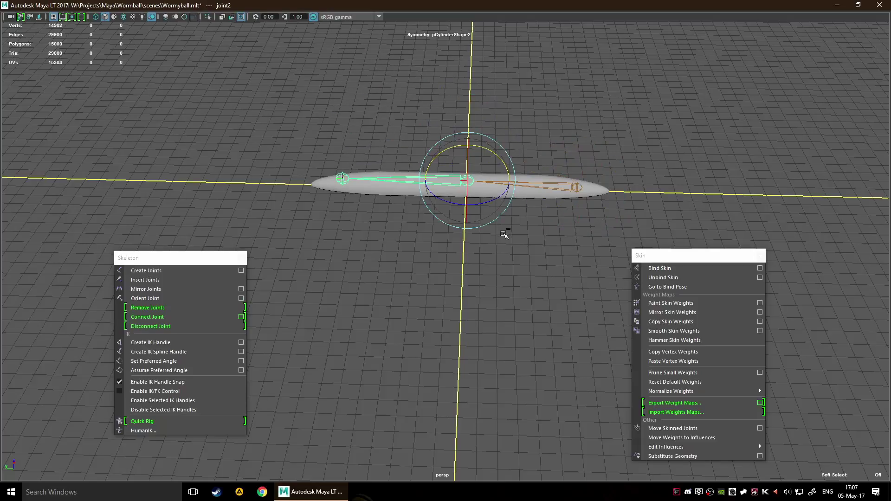
Examine the bound joints and the worm mesh up close, selecting the mesh and deselecting it again
{"action": "scroll", "coordinate": [324, 219], "scroll_direction": "up", "scroll_amount": 3}
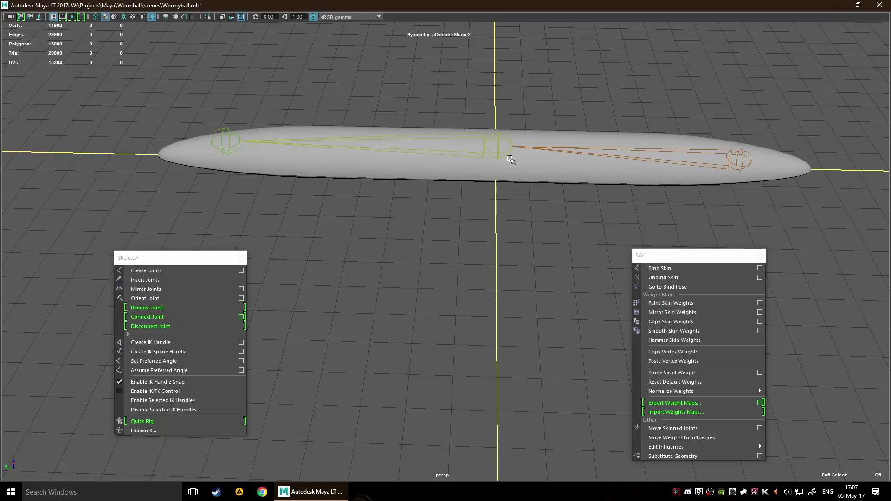
{"action": "left_click", "coordinate": [511, 158]}
{"action": "left_click", "coordinate": [521, 217]}
{"action": "middle_click_drag", "start_coordinate": [554, 188], "coordinate": [511, 256], "text": "alt"}
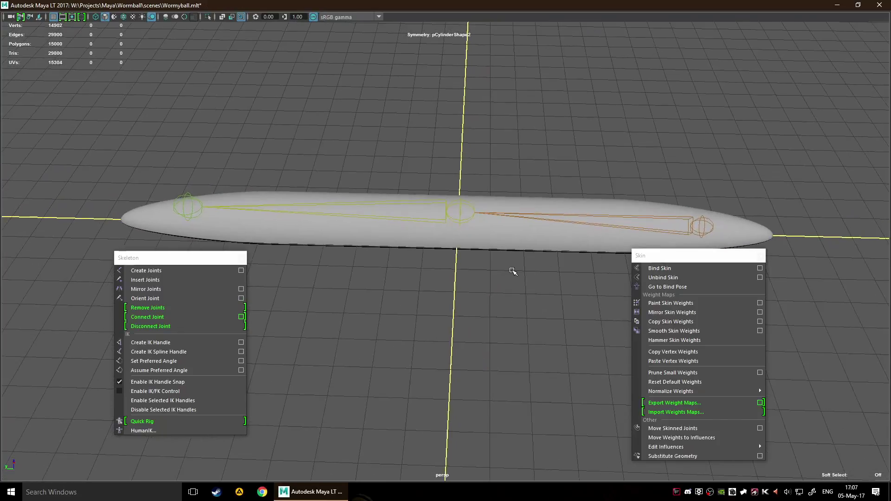
{"action": "scroll", "coordinate": [510, 256], "scroll_direction": "up", "scroll_amount": 3}
{"action": "left_click", "coordinate": [484, 188]}
{"action": "scroll", "coordinate": [473, 255], "scroll_direction": "down", "scroll_amount": 4}
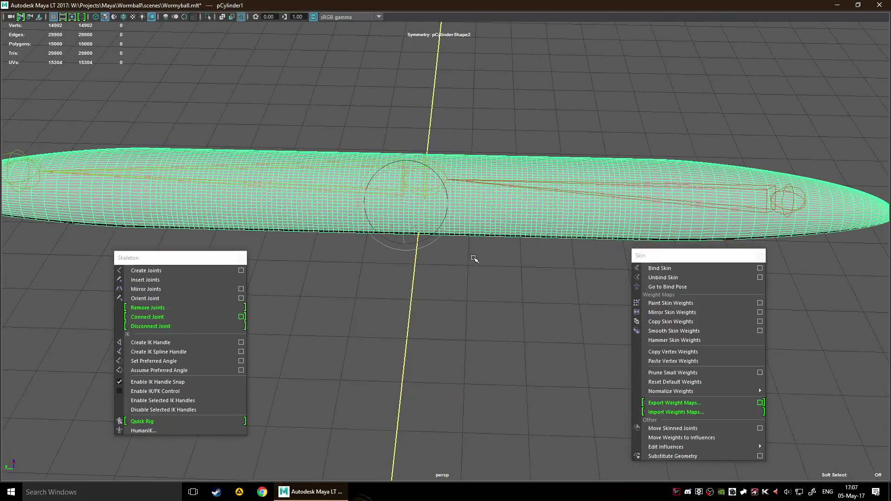
{"action": "left_click", "coordinate": [481, 276]}
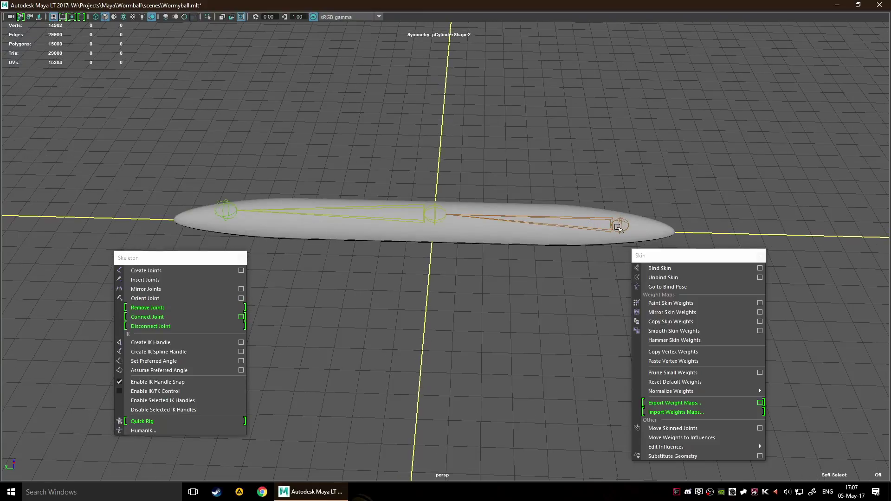
Move the end joint sideways across the ground plane to test the skin deformation, and undo both moves
{"action": "mouse_move", "coordinate": [582, 250]}
{"action": "left_mouse_down", "text": "alt"}
{"action": "mouse_move", "coordinate": [531, 241]}
{"action": "mouse_move", "coordinate": [575, 255]}
{"action": "left_mouse_up", "text": "alt"}
{"action": "left_click_drag", "start_coordinate": [464, 252], "coordinate": [424, 259], "text": "alt"}
{"action": "left_click", "coordinate": [188, 181]}
{"action": "key", "text": "w"}
{"action": "left_click_drag", "start_coordinate": [189, 181], "coordinate": [303, 181]}
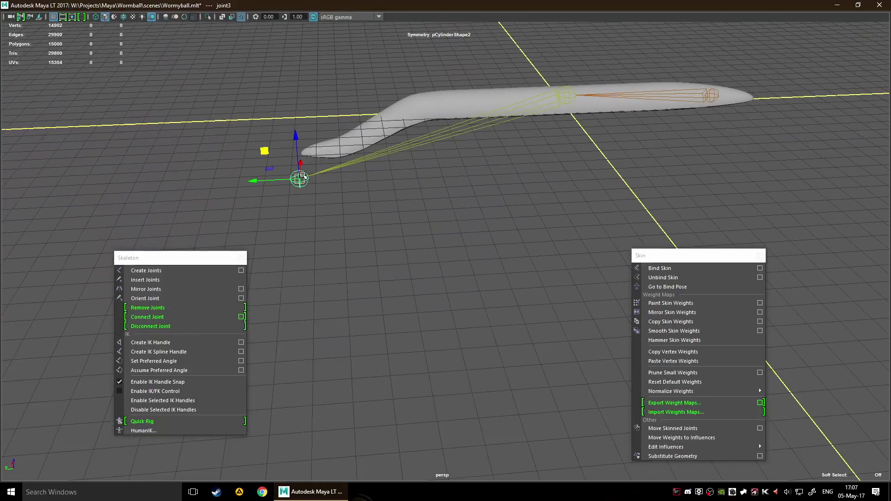
{"action": "left_click_drag", "start_coordinate": [264, 151], "coordinate": [221, 137]}
{"action": "left_click_drag", "start_coordinate": [476, 187], "coordinate": [406, 273], "text": "alt"}
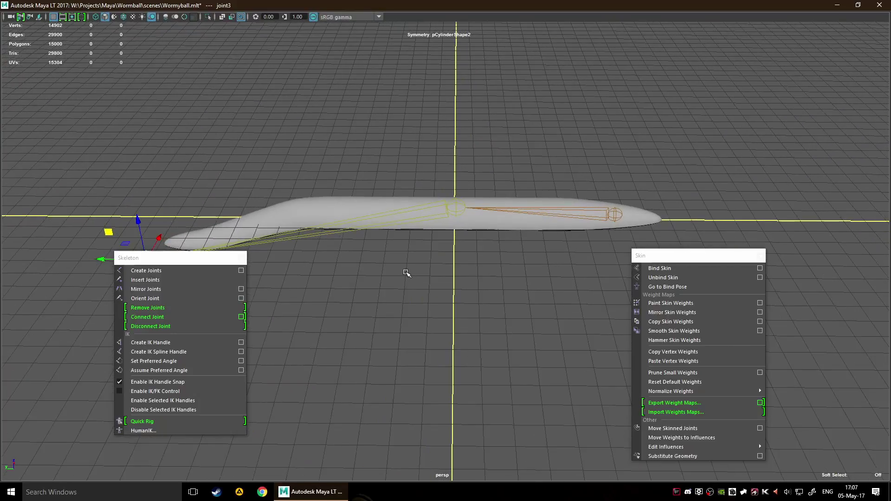
{"action": "key", "text": "ctrl+z"}
{"action": "key", "text": "ctrl+z"}
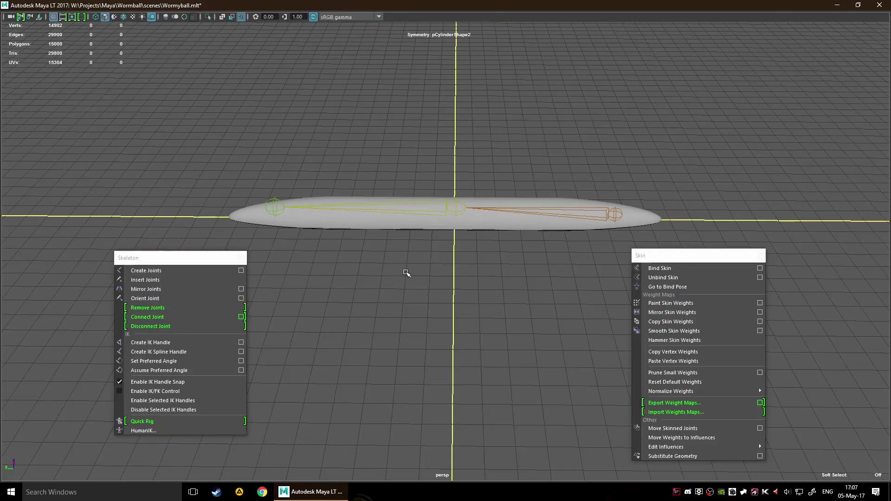
Select joint1 in the Outliner, raise the root joint to test the bound worm, and undo the move
{"action": "left_click", "coordinate": [472, 209]}
{"action": "left_click", "coordinate": [488, 280]}
{"action": "key", "text": "ctrl+z"}
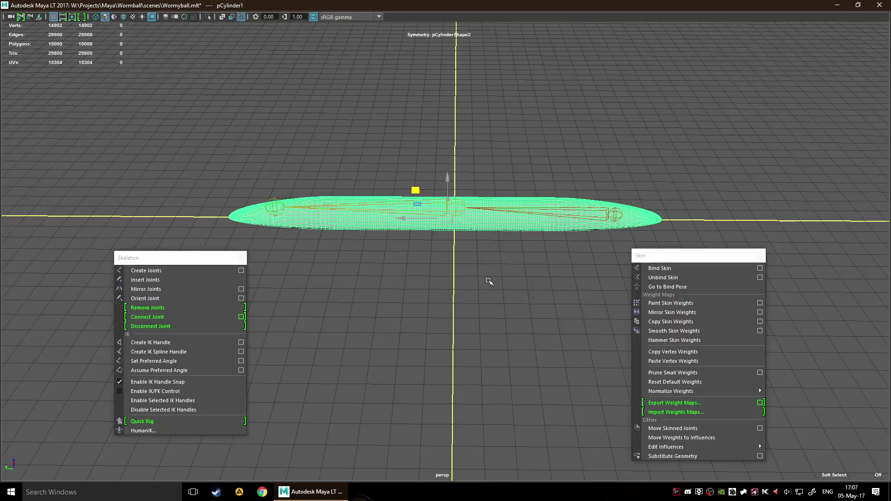
{"action": "key", "text": "shift+o"}
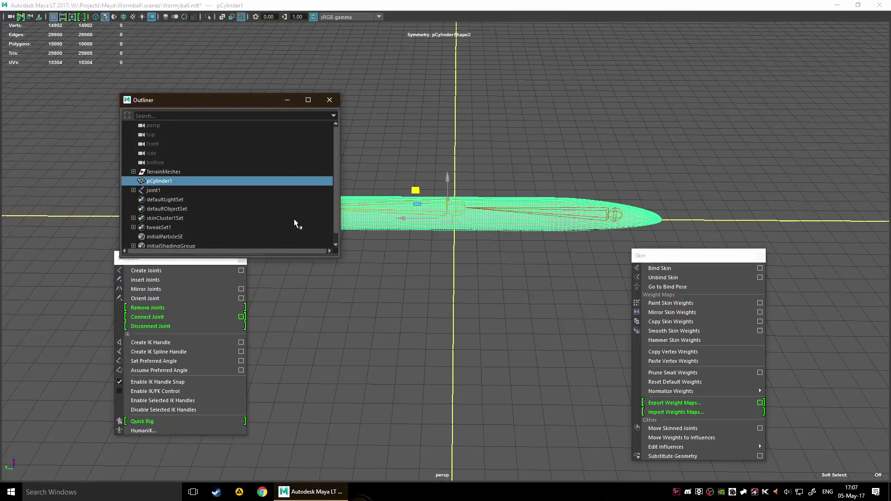
{"action": "scroll", "coordinate": [246, 174], "scroll_direction": "down", "scroll_amount": 1}
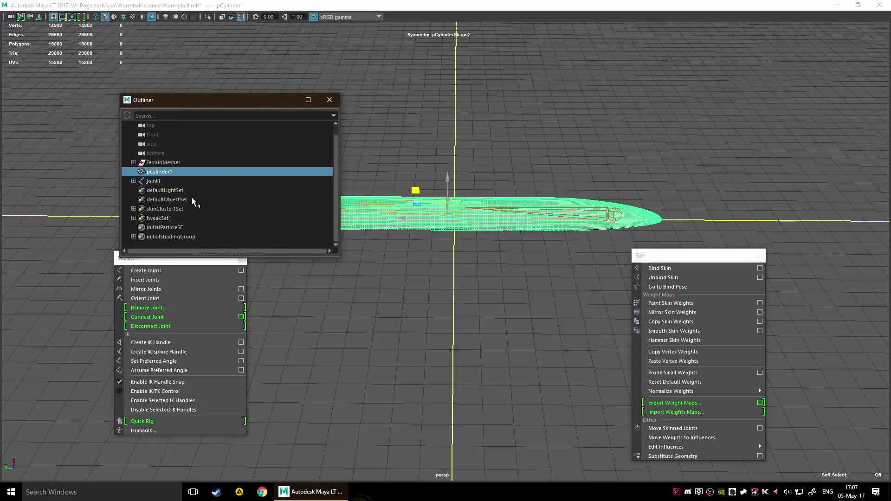
{"action": "left_click", "coordinate": [150, 182]}
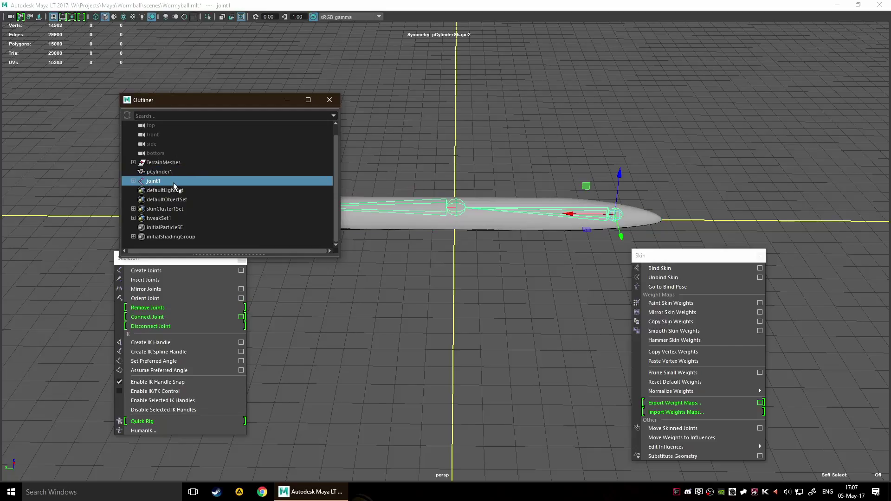
{"action": "left_click", "coordinate": [672, 283]}
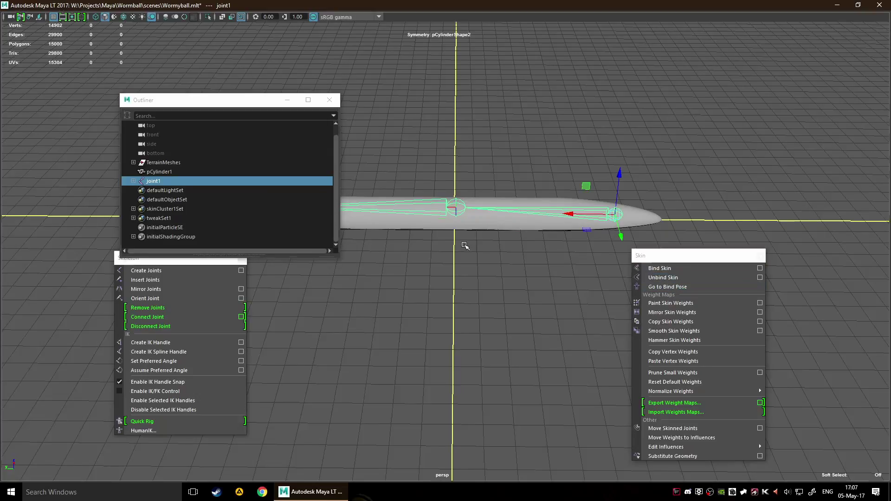
{"action": "middle_click_drag", "start_coordinate": [465, 247], "coordinate": [514, 247], "text": "alt"}
{"action": "left_click_drag", "start_coordinate": [688, 190], "coordinate": [684, 129]}
{"action": "key", "text": "ctrl+z"}
Unbind the skin from the worm mesh
{"action": "left_click", "coordinate": [609, 259]}
{"action": "left_click", "coordinate": [587, 229]}
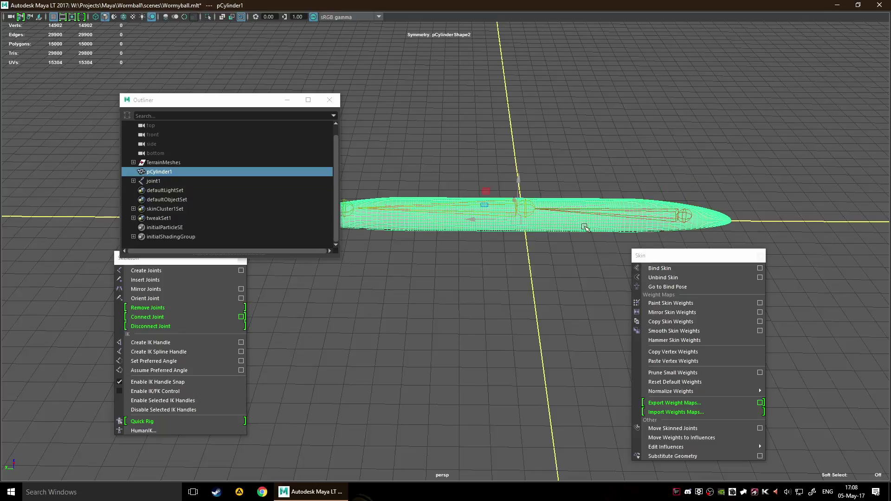
{"action": "left_click", "coordinate": [686, 214], "text": "shift"}
{"action": "left_click", "coordinate": [663, 277]}
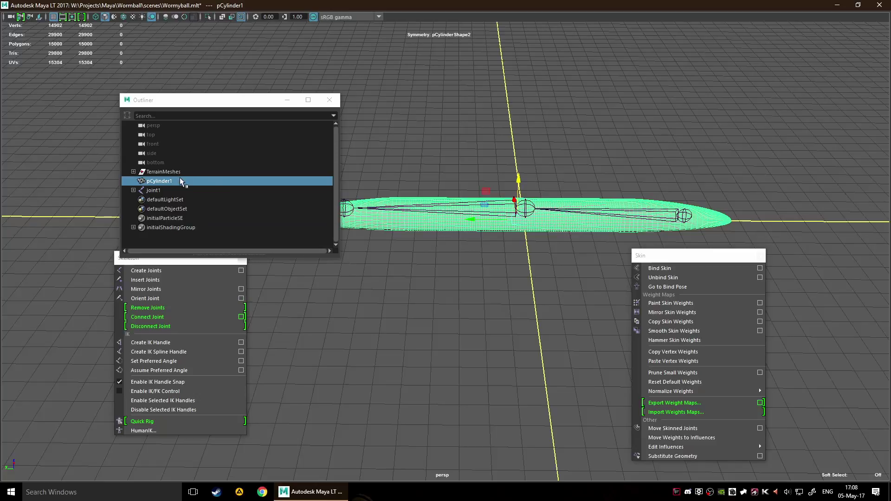
Raise joint1 above the worm mesh to check the unbound skeleton, close the Outliner, and lower the skeleton back into the mesh
{"action": "left_click", "coordinate": [178, 191]}
{"action": "left_click_drag", "start_coordinate": [691, 177], "coordinate": [692, 114]}
{"action": "left_click_drag", "start_coordinate": [605, 207], "coordinate": [560, 204], "text": "alt"}
{"action": "left_click", "coordinate": [335, 100]}
{"action": "middle_click_drag", "start_coordinate": [508, 181], "coordinate": [405, 263], "text": "alt"}
{"action": "left_click_drag", "start_coordinate": [406, 263], "coordinate": [464, 250], "text": "alt"}
{"action": "middle_click_drag", "start_coordinate": [463, 251], "coordinate": [488, 260], "text": "alt"}
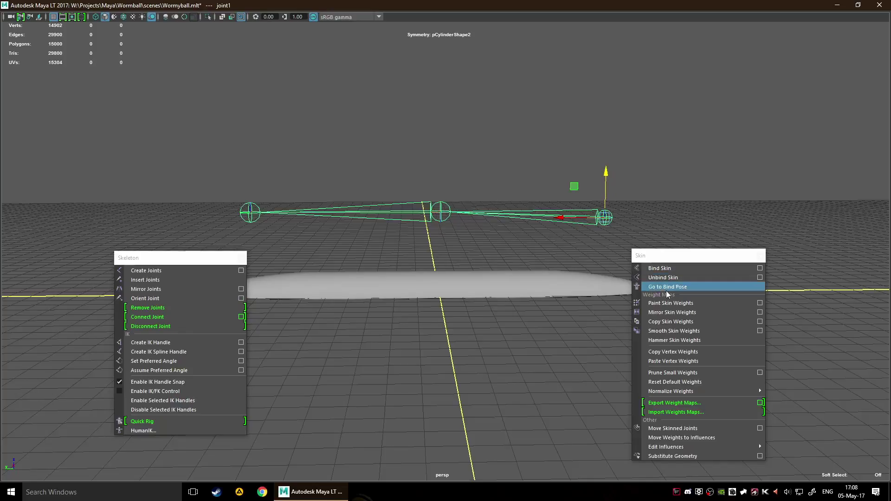
{"action": "left_click_drag", "start_coordinate": [606, 173], "coordinate": [616, 247]}
Select the middle joint and examine its placement inside the worm mesh from an angle
{"action": "left_click_drag", "start_coordinate": [589, 308], "coordinate": [421, 262], "text": "alt"}
{"action": "scroll", "coordinate": [516, 264], "scroll_direction": "up", "scroll_amount": 6}
{"action": "left_click", "coordinate": [447, 196]}
{"action": "left_click", "coordinate": [453, 250]}
{"action": "left_click", "coordinate": [447, 196]}
{"action": "mouse_move", "coordinate": [468, 298]}
{"action": "left_mouse_down", "text": "alt"}
{"action": "mouse_move", "coordinate": [444, 319]}
{"action": "mouse_move", "coordinate": [457, 301]}
{"action": "left_mouse_up", "text": "alt"}
{"action": "middle_click_drag", "start_coordinate": [457, 301], "coordinate": [515, 278], "text": "alt"}
{"action": "scroll", "coordinate": [516, 278], "scroll_direction": "down", "scroll_amount": 4}
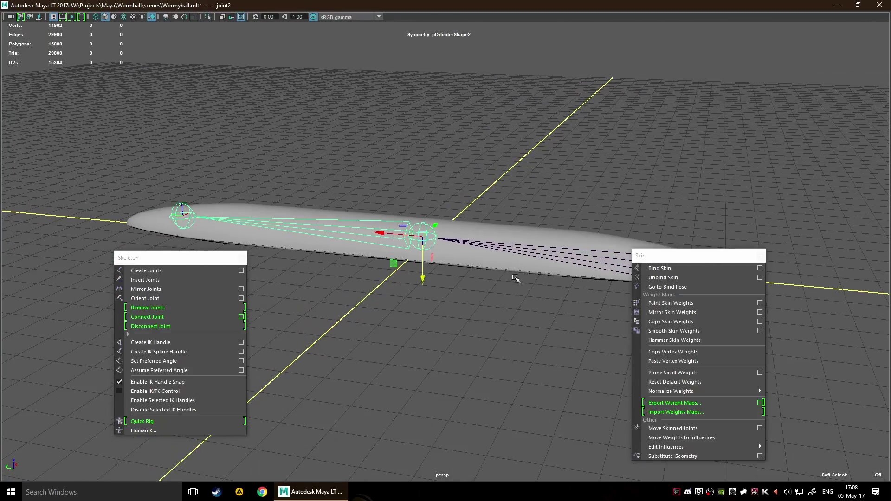
Switch the worm mesh to face selection, preview the soft-selection falloff along its body, and turn soft selection off
{"action": "left_click", "coordinate": [457, 254]}
{"action": "left_click_drag", "start_coordinate": [456, 254], "coordinate": [442, 287], "text": "alt"}
{"action": "key", "text": "F11"}
{"action": "left_click", "coordinate": [435, 250]}
{"action": "key", "text": "b"}
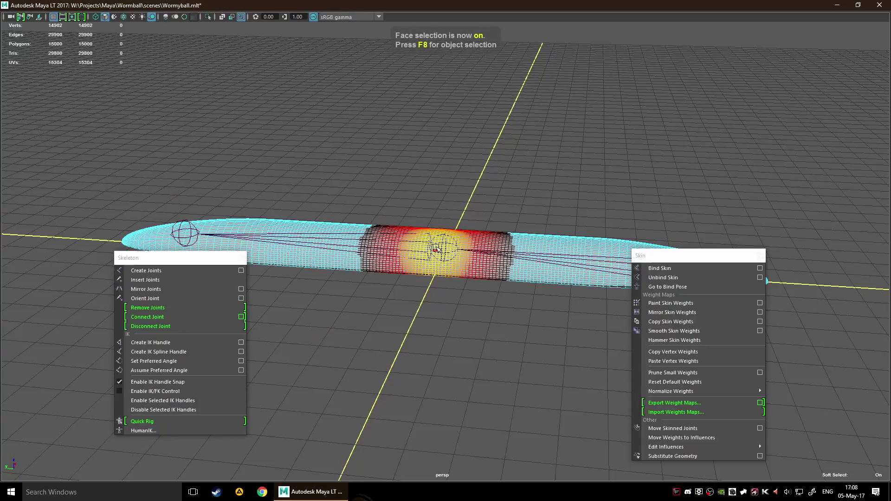
{"action": "left_click_drag", "start_coordinate": [433, 248], "coordinate": [440, 244]}
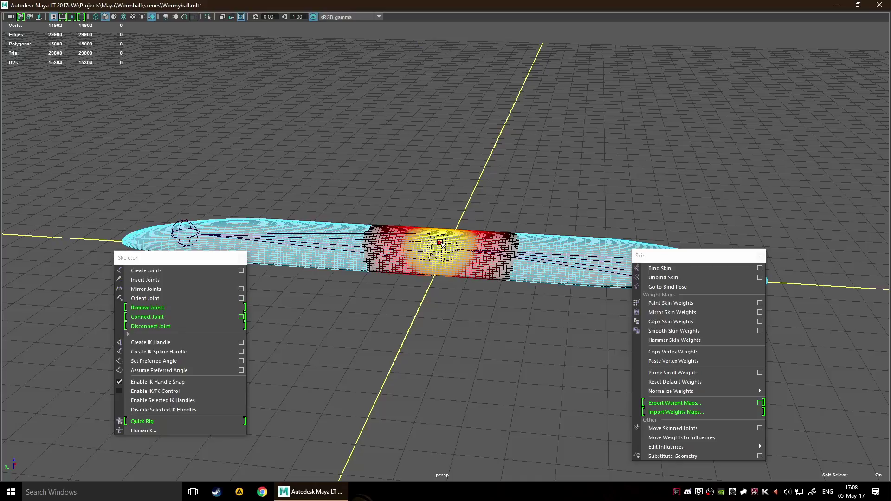
{"action": "left_click_drag", "start_coordinate": [439, 243], "coordinate": [379, 245]}
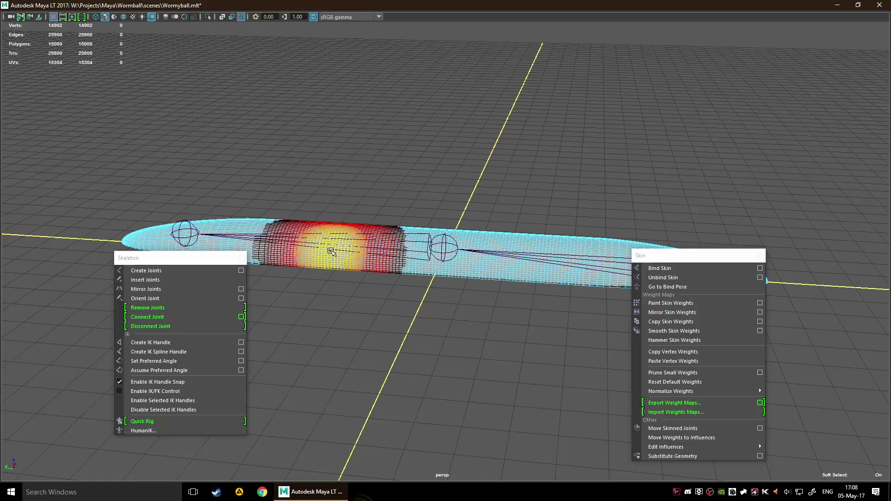
{"action": "left_click_drag", "start_coordinate": [503, 237], "coordinate": [464, 232], "text": "alt"}
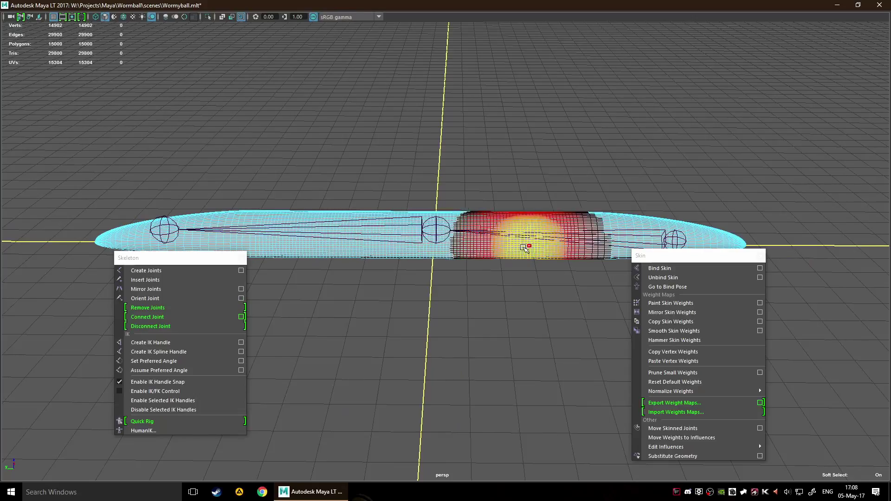
{"action": "key", "text": "b"}
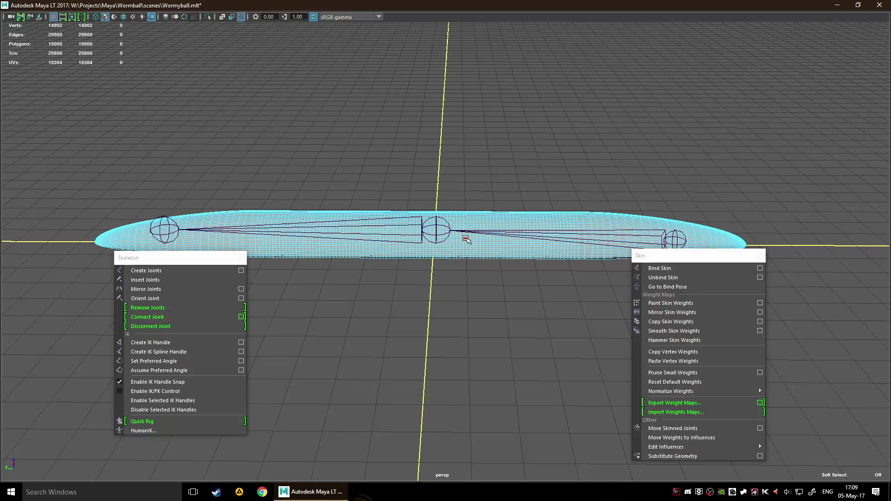
Examine the converging faces at the worm's tip up close, selecting one of the end faces
{"action": "left_click_drag", "start_coordinate": [466, 240], "coordinate": [355, 222], "text": "alt"}
{"action": "scroll", "coordinate": [355, 222], "scroll_direction": "up", "scroll_amount": 10}
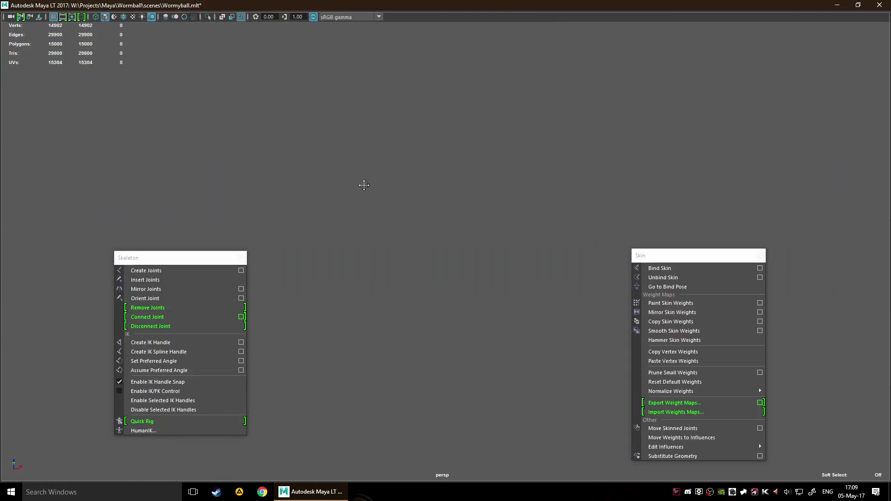
{"action": "scroll", "coordinate": [399, 245], "scroll_direction": "down", "scroll_amount": 2}
{"action": "scroll", "coordinate": [399, 246], "scroll_direction": "down", "scroll_amount": 3}
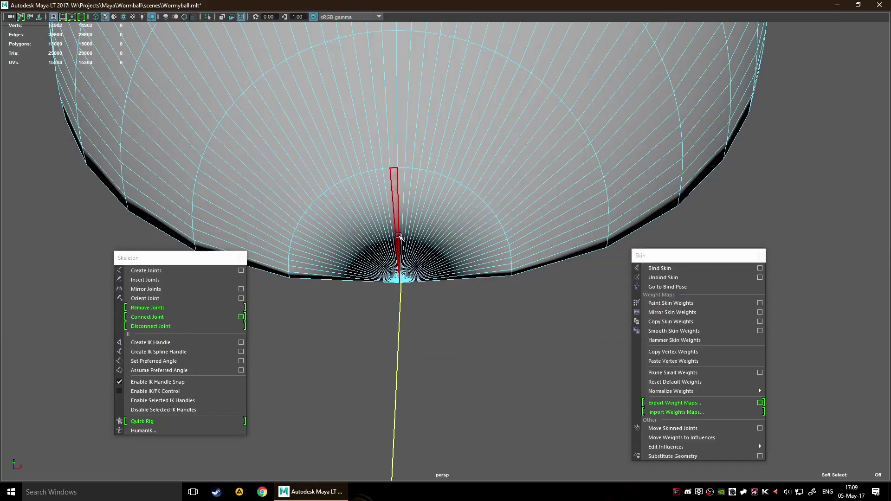
{"action": "left_click", "coordinate": [385, 199]}
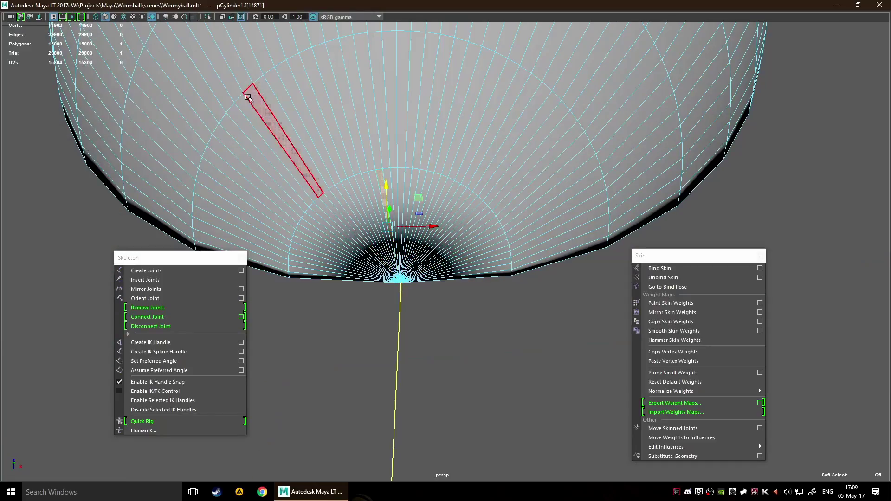
{"action": "scroll", "coordinate": [200, 74], "scroll_direction": "down", "scroll_amount": 2}
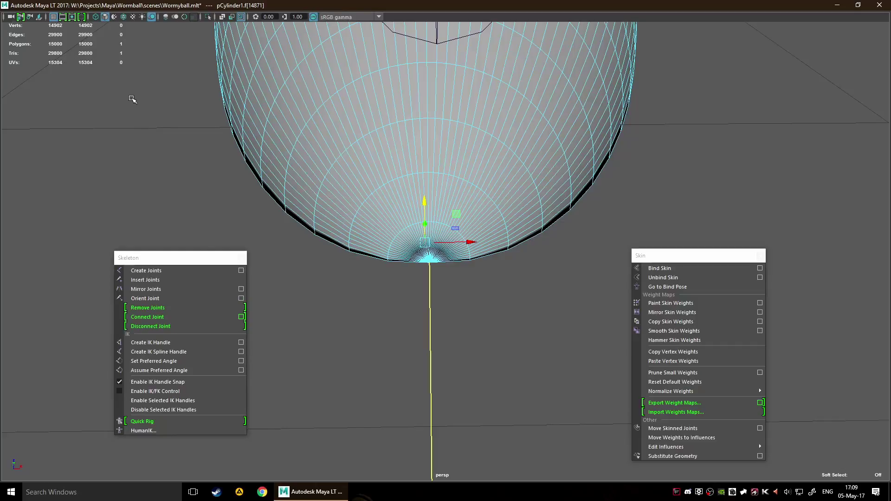
{"action": "key", "text": "f"}
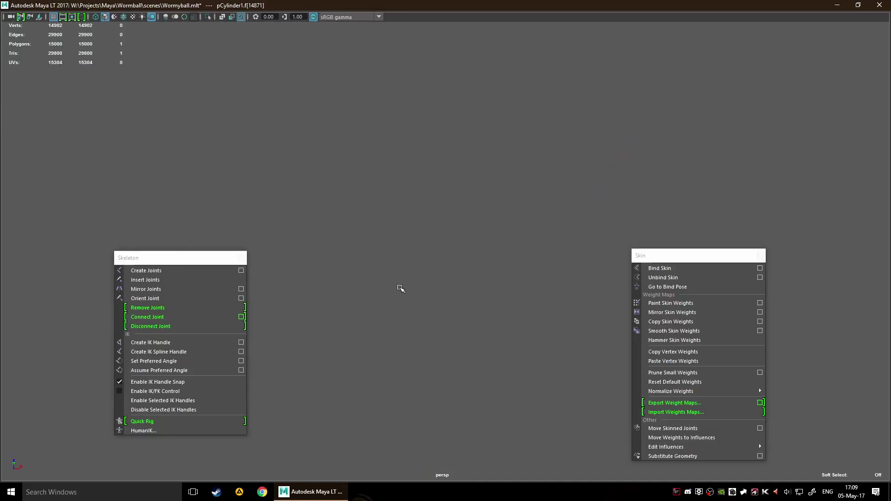
{"action": "scroll", "coordinate": [400, 289], "scroll_direction": "down", "scroll_amount": 4}
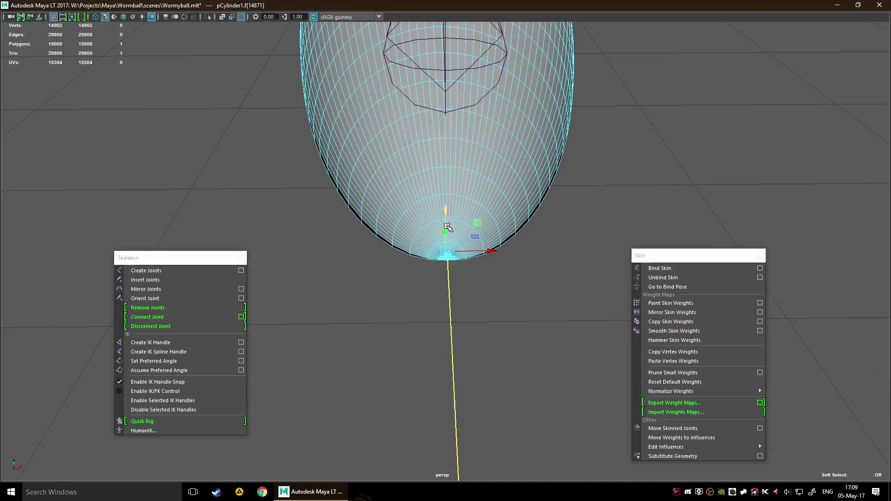
{"action": "scroll", "coordinate": [447, 227], "scroll_direction": "up", "scroll_amount": 3}
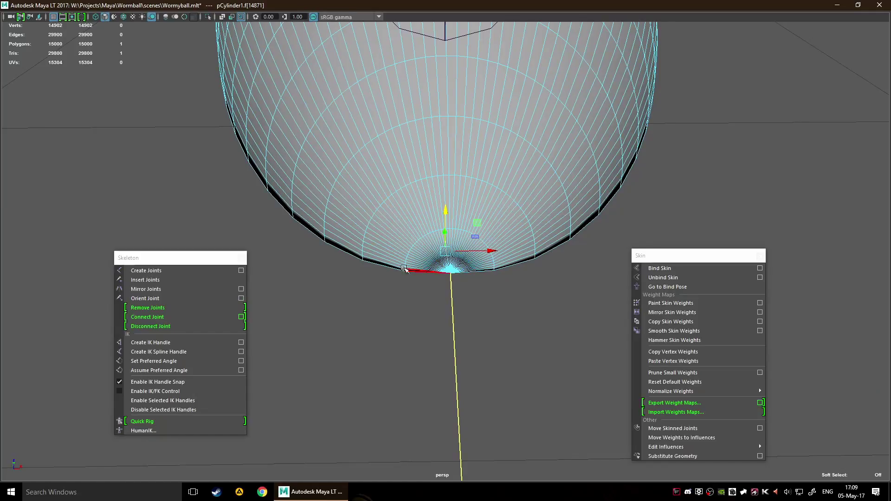
{"action": "scroll", "coordinate": [402, 227], "scroll_direction": "down", "scroll_amount": 3}
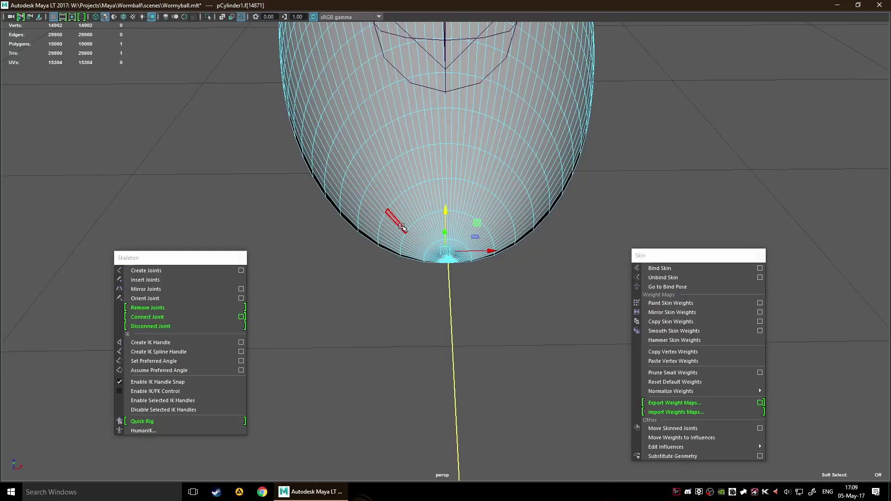
{"action": "scroll", "coordinate": [402, 227], "scroll_direction": "down", "scroll_amount": 4}
Return from face selection to object selection and deselect the worm mesh
{"action": "left_click_drag", "start_coordinate": [381, 195], "coordinate": [469, 180], "text": "alt"}
{"action": "scroll", "coordinate": [469, 183], "scroll_direction": "down", "scroll_amount": 5}
{"action": "middle_click_drag", "start_coordinate": [421, 192], "coordinate": [569, 153], "text": "alt"}
{"action": "left_click_drag", "start_coordinate": [498, 167], "coordinate": [507, 169], "text": "alt"}
{"action": "middle_click_drag", "start_coordinate": [508, 169], "coordinate": [468, 209], "text": "alt"}
{"action": "scroll", "coordinate": [468, 195], "scroll_direction": "up", "scroll_amount": 2}
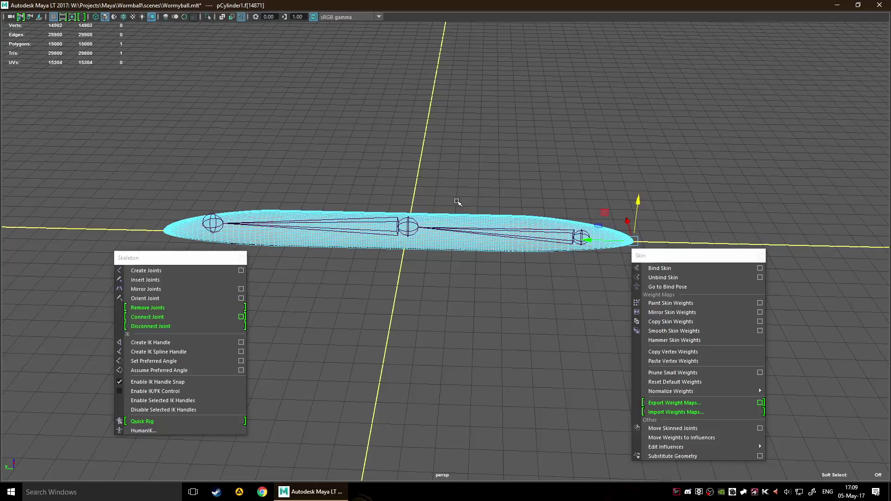
{"action": "middle_click_drag", "start_coordinate": [524, 268], "coordinate": [481, 265], "text": "alt"}
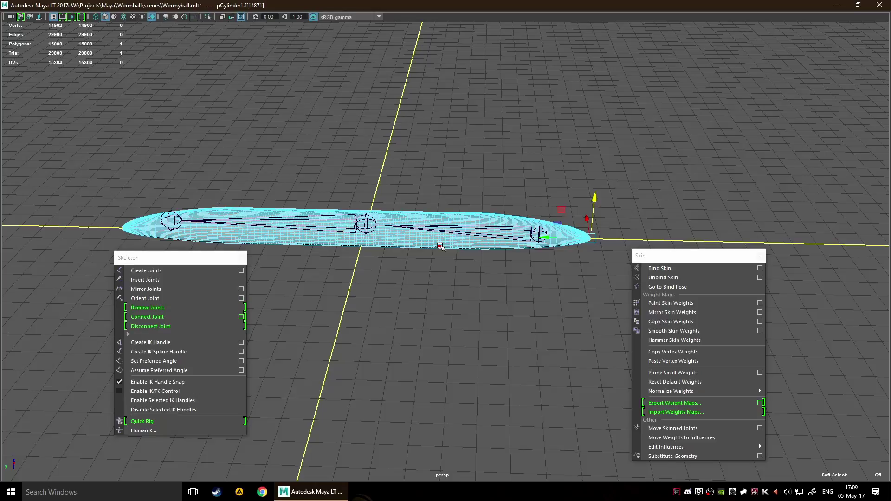
{"action": "key", "text": "F8"}
{"action": "left_click", "coordinate": [443, 288]}
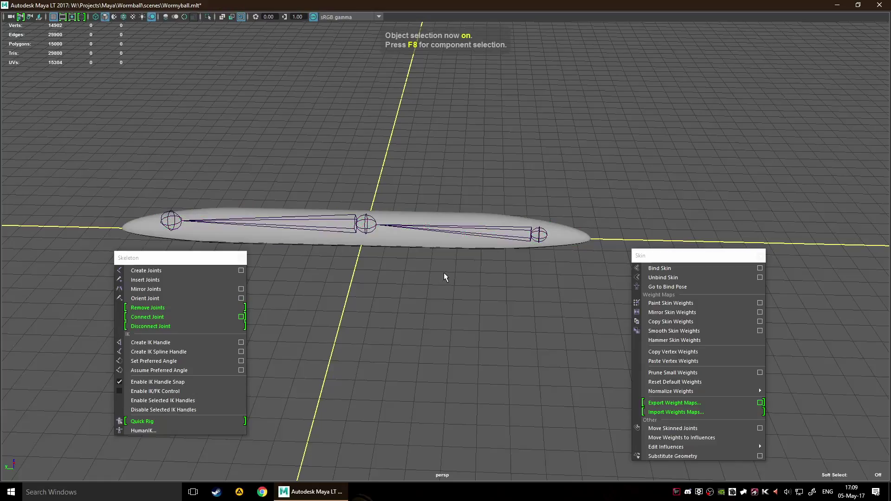
Delete the joint1 skeleton using the Outliner, and move the Outliner window off the worm
{"action": "key", "text": "shift+o"}
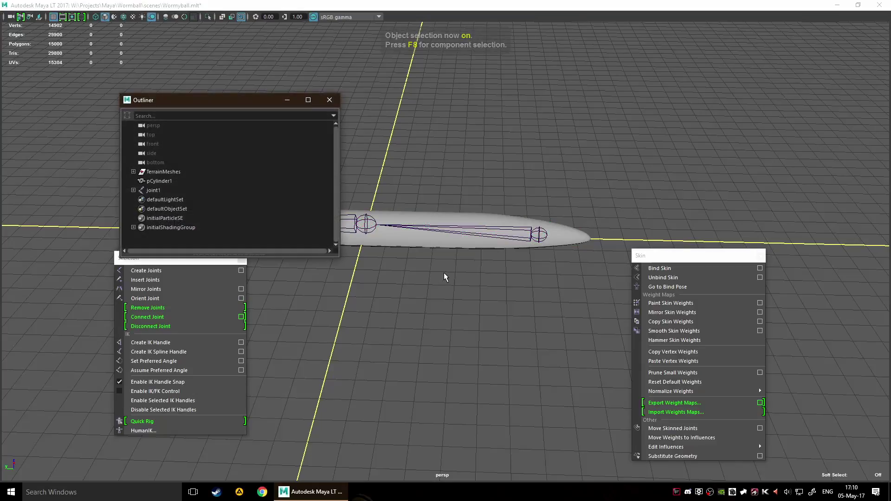
{"action": "left_click", "coordinate": [144, 190]}
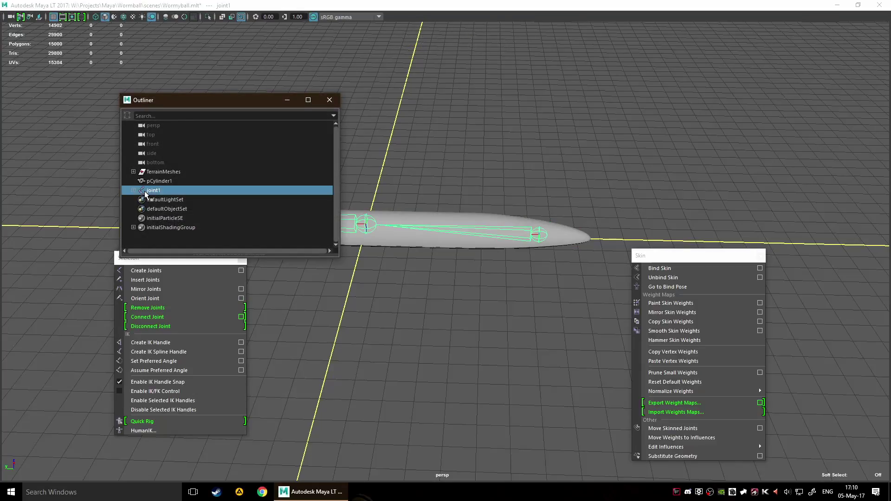
{"action": "key", "text": "Delete"}
{"action": "left_click_drag", "start_coordinate": [230, 101], "coordinate": [118, 84]}
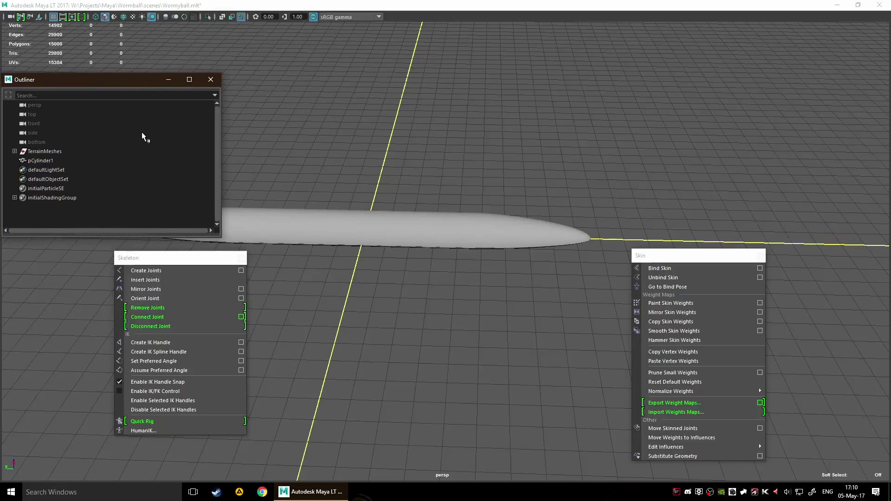
Rename the pCylinder1 mesh as Worm, and change that name to PlayerWorm
{"action": "double_click", "coordinate": [51, 160]}
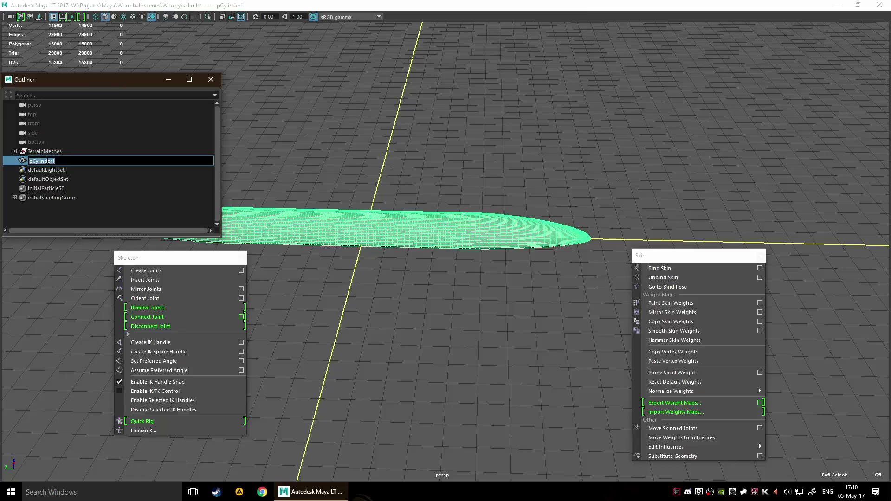
{"action": "type", "text": "Worm"}
{"action": "key", "text": "Return"}
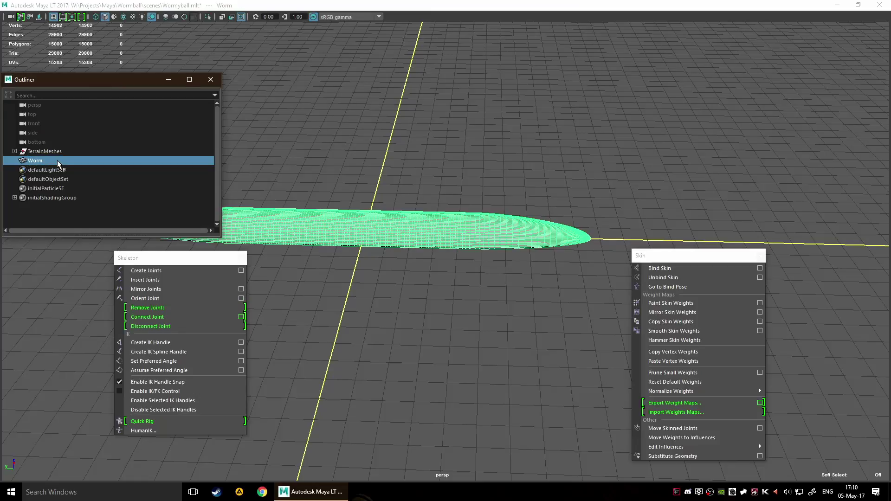
{"action": "double_click", "coordinate": [37, 161]}
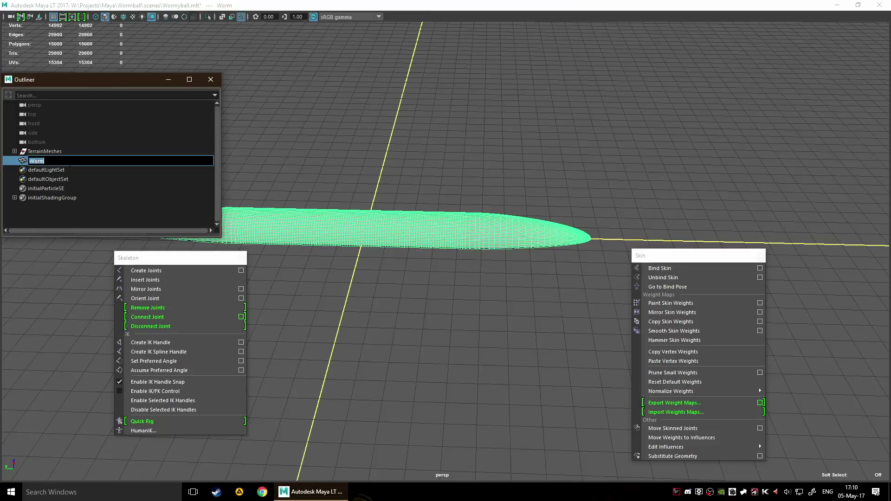
{"action": "type", "text": "PlayerWorm"}
{"action": "key", "text": "Return"}
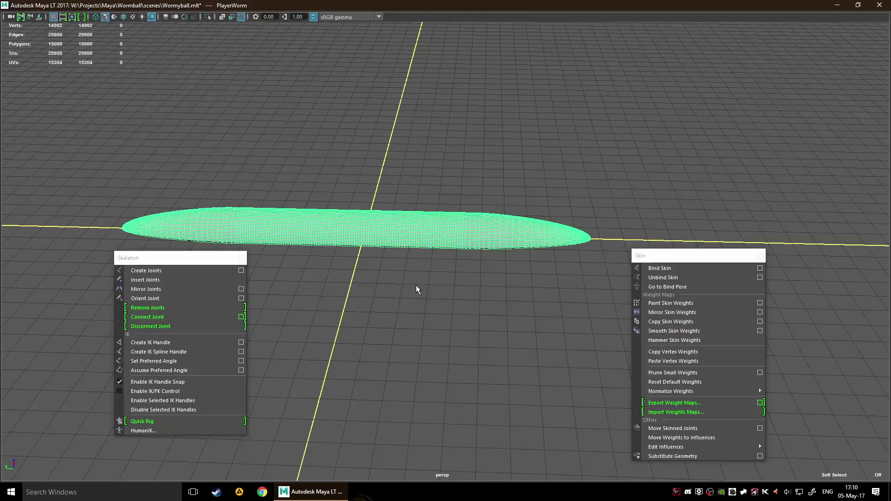
{"action": "middle_click_drag", "start_coordinate": [402, 269], "coordinate": [456, 266], "text": "alt"}
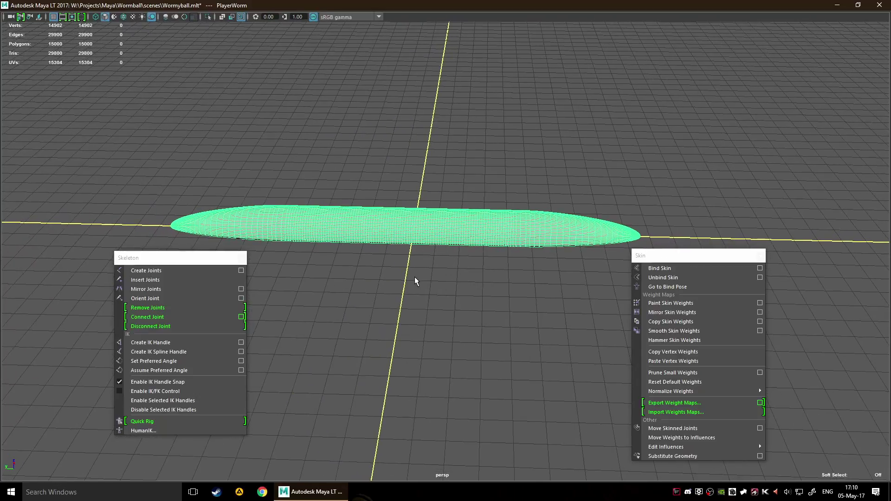
{"action": "left_click_drag", "start_coordinate": [417, 278], "coordinate": [467, 235], "text": "alt"}
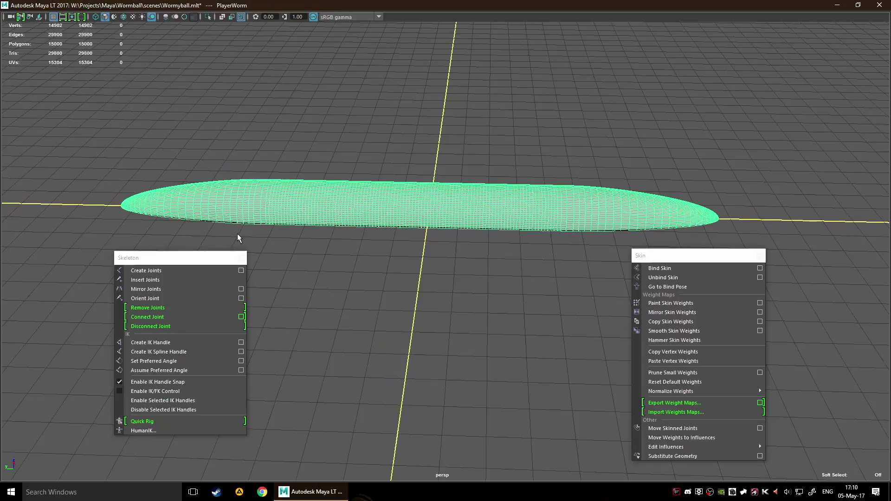
{"action": "right_click_drag", "start_coordinate": [369, 206], "coordinate": [415, 90], "text": "alt"}
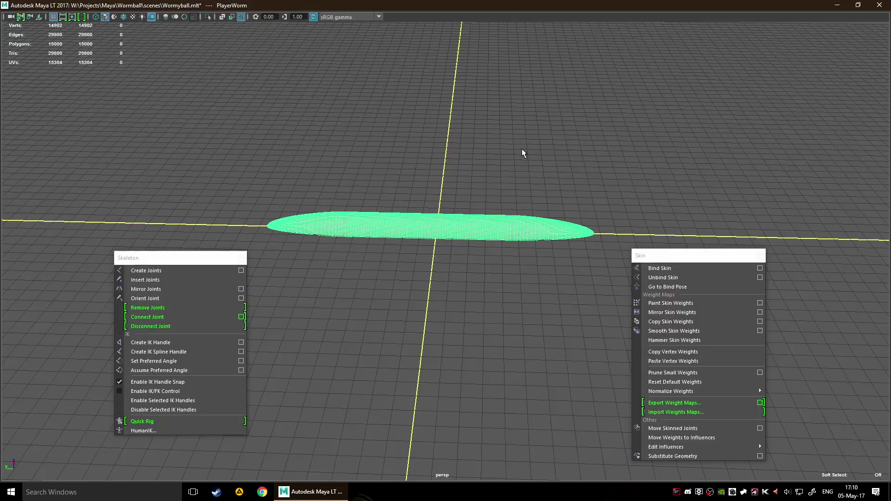
Create a chain of four joints running from one end of the worm to the other
{"action": "scroll", "coordinate": [496, 196], "scroll_direction": "up", "scroll_amount": 6}
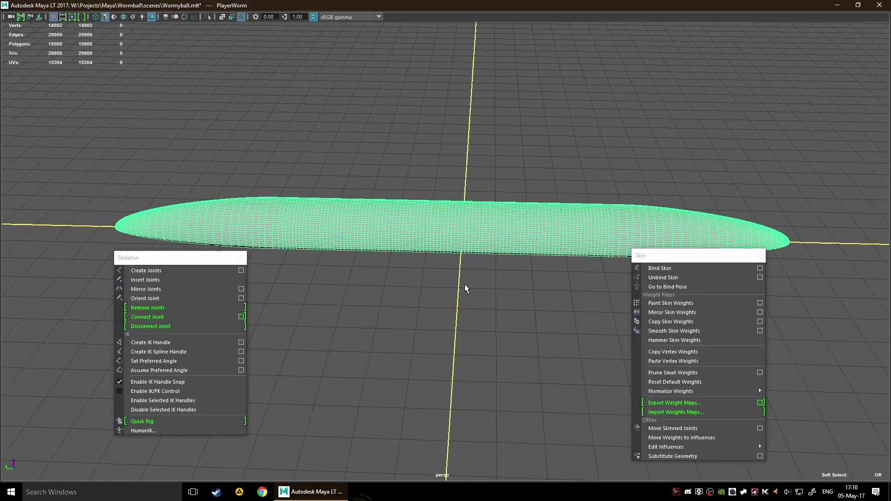
{"action": "left_click", "coordinate": [465, 286]}
{"action": "left_click", "coordinate": [475, 238]}
{"action": "left_click", "coordinate": [169, 272]}
{"action": "left_click", "coordinate": [207, 228]}
{"action": "left_click", "coordinate": [378, 232]}
{"action": "left_click", "coordinate": [541, 235]}
{"action": "left_click", "coordinate": [722, 239]}
{"action": "scroll", "coordinate": [499, 286], "scroll_direction": "down", "scroll_amount": 5}
{"action": "key", "text": "Return"}
{"action": "left_click", "coordinate": [499, 286]}
{"action": "left_click_drag", "start_coordinate": [499, 286], "coordinate": [475, 279], "text": "alt"}
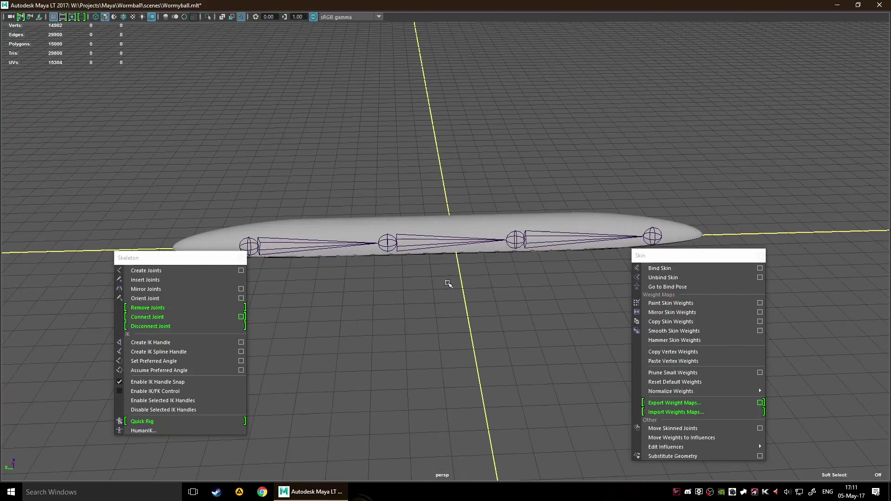
Test selecting individual joints and the worm mesh in the viewport, clearing the selection between attempts
{"action": "left_click", "coordinate": [431, 238]}
{"action": "left_click", "coordinate": [422, 283]}
{"action": "middle_click_drag", "start_coordinate": [385, 263], "coordinate": [422, 275], "text": "alt"}
{"action": "left_click_drag", "start_coordinate": [433, 270], "coordinate": [398, 263], "text": "alt"}
{"action": "left_click", "coordinate": [393, 237]}
{"action": "left_click", "coordinate": [399, 219]}
{"action": "left_click", "coordinate": [390, 295]}
{"action": "left_click", "coordinate": [342, 239]}
{"action": "left_click", "coordinate": [412, 284]}
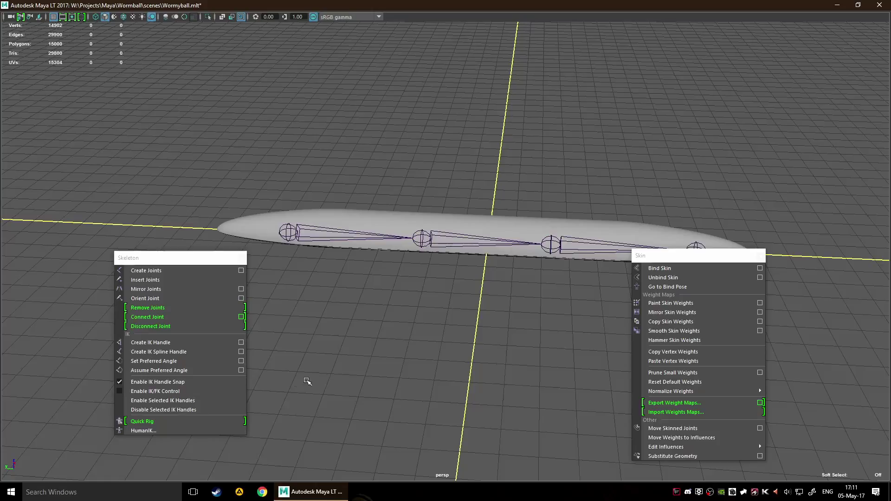
{"action": "left_click", "coordinate": [377, 225]}
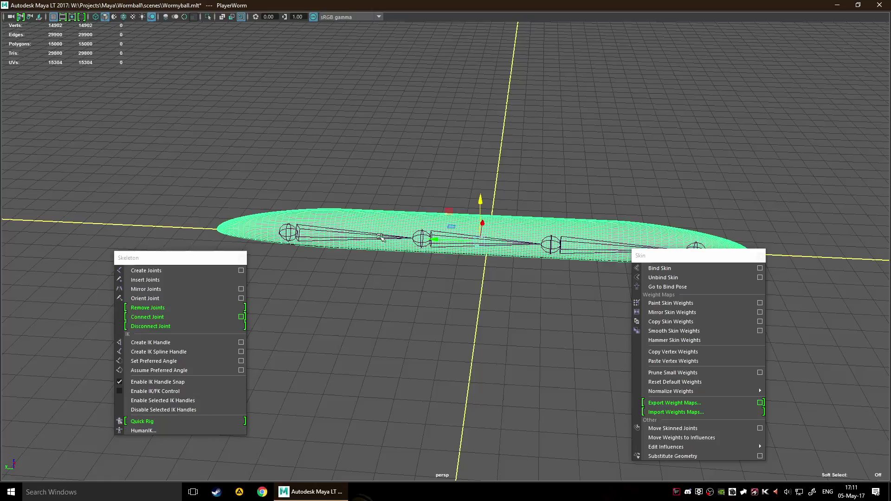
{"action": "left_click", "coordinate": [382, 285]}
Select the worm mesh, move the Skin menu window clear of it, and dismiss the Move Tool settings
{"action": "left_click", "coordinate": [414, 220]}
{"action": "left_click_drag", "start_coordinate": [670, 260], "coordinate": [54, 74]}
{"action": "double_click", "coordinate": [443, 248]}
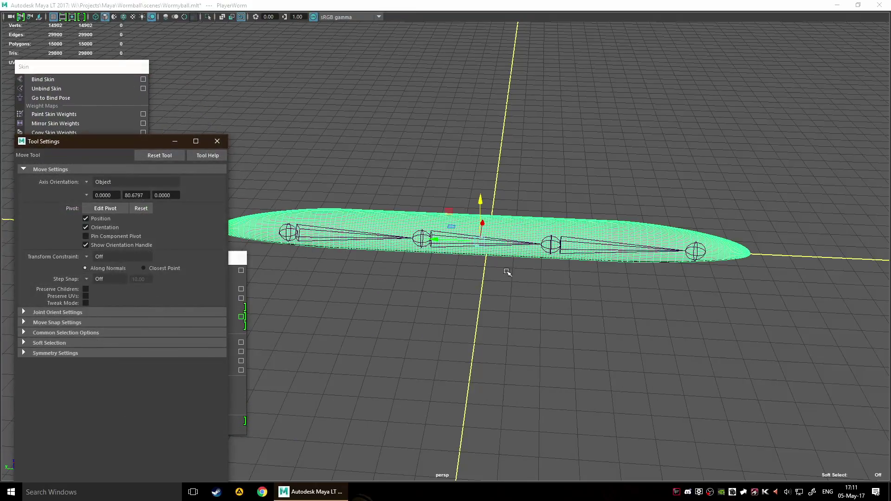
{"action": "left_click", "coordinate": [217, 141]}
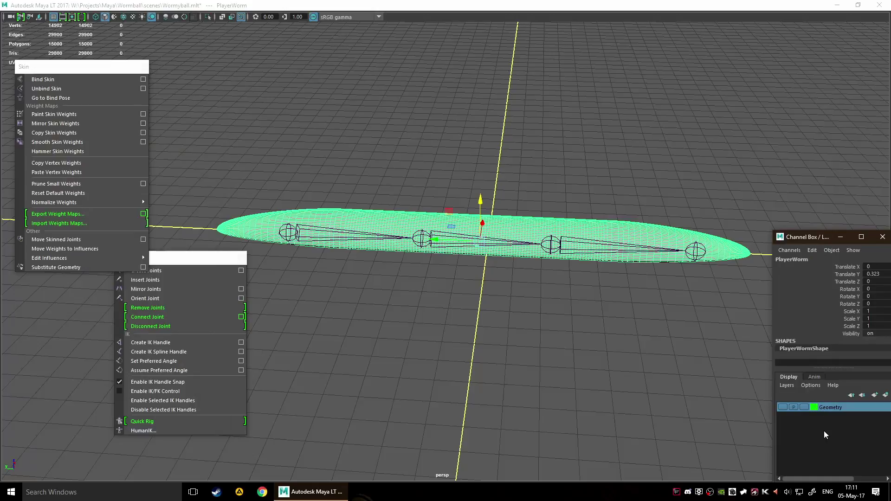
Create a display layer named Player with a magenta colour
{"action": "left_click_drag", "start_coordinate": [801, 236], "coordinate": [785, 225]}
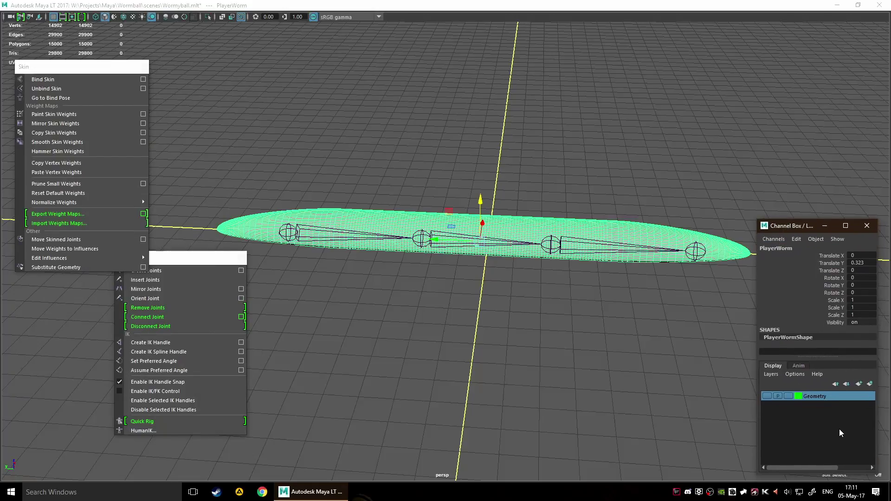
{"action": "left_click", "coordinate": [857, 386]}
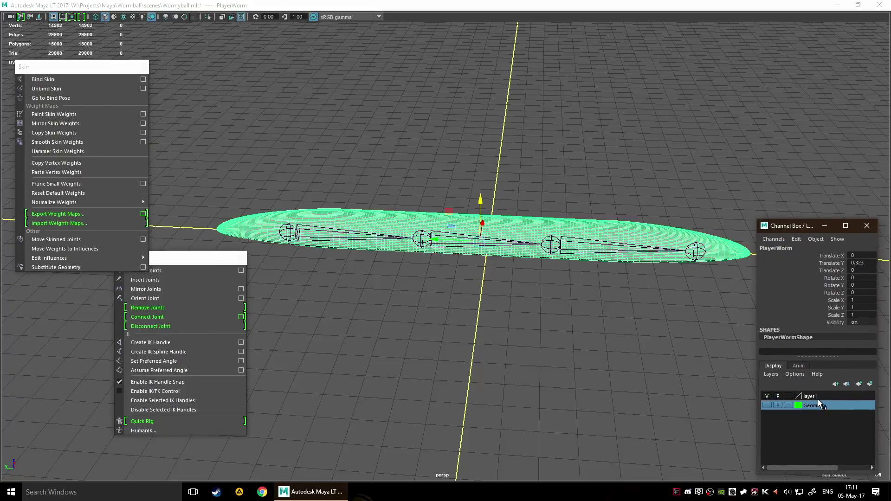
{"action": "double_click", "coordinate": [812, 396]}
{"action": "type", "text": "Player"}
{"action": "key", "text": "ctrl+a"}
{"action": "type", "text": "Player"}
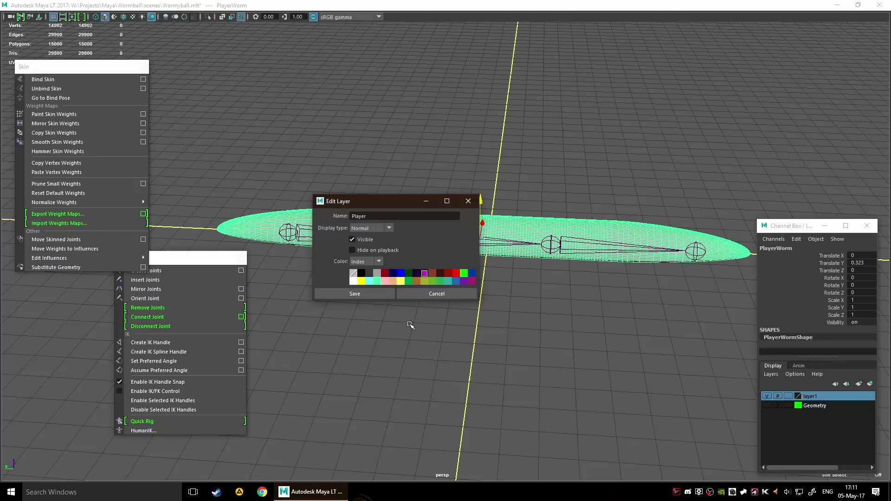
{"action": "left_click", "coordinate": [367, 294]}
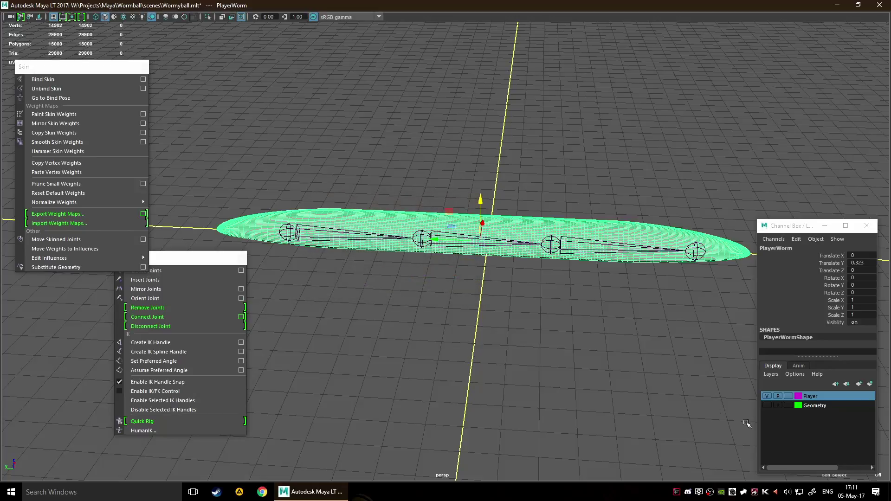
Add the PlayerWorm mesh to the Player layer, set the layer to reference display, and deselect the mesh
{"action": "right_click", "coordinate": [831, 397]}
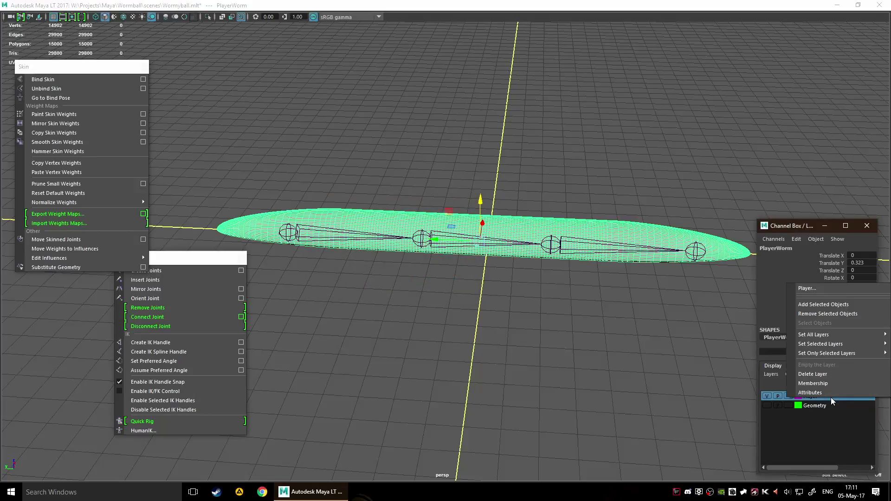
{"action": "left_click", "coordinate": [849, 306]}
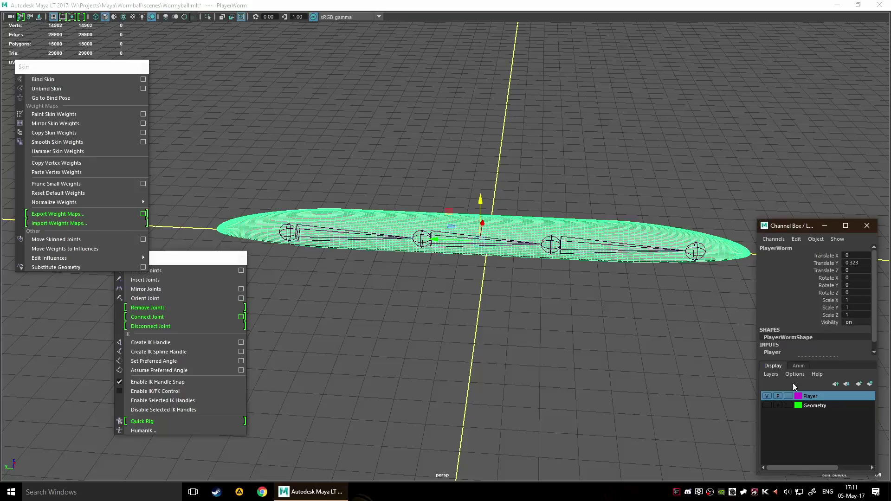
{"action": "left_click", "coordinate": [788, 396]}
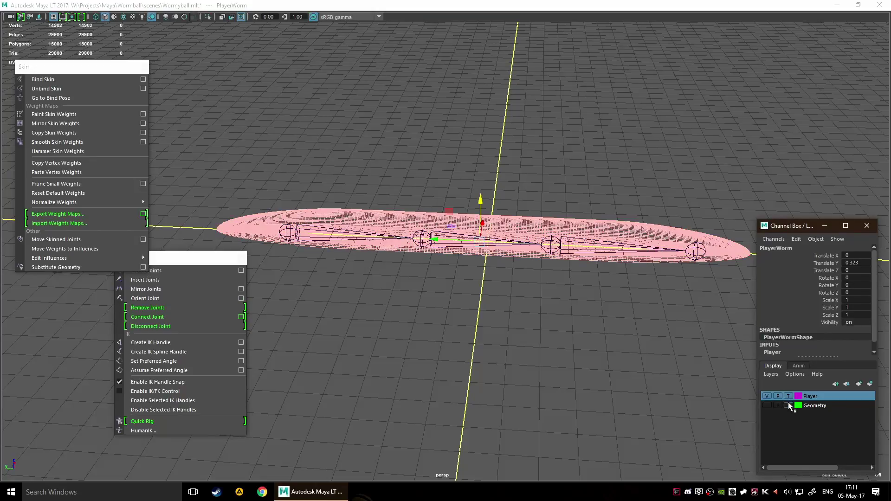
{"action": "left_click", "coordinate": [788, 396]}
{"action": "left_click", "coordinate": [585, 344]}
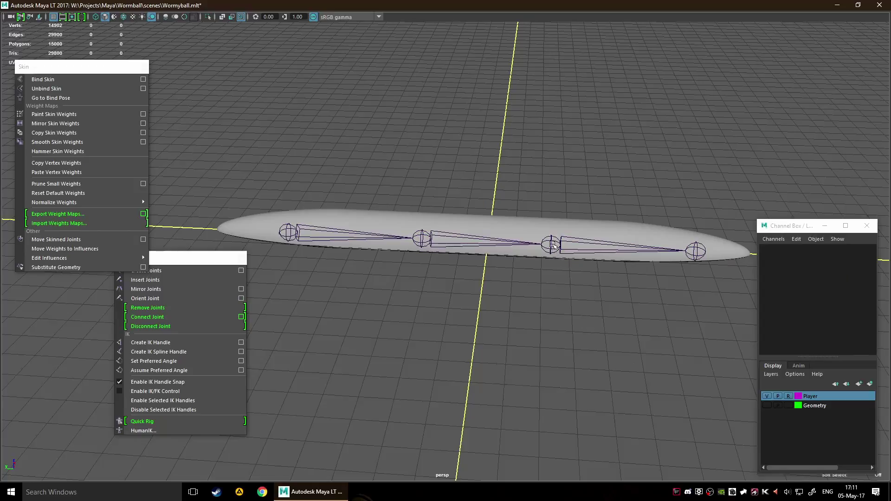
Select the joint chain and test whether the worm mesh can be picked while its layer is referenced
{"action": "left_click", "coordinate": [400, 237]}
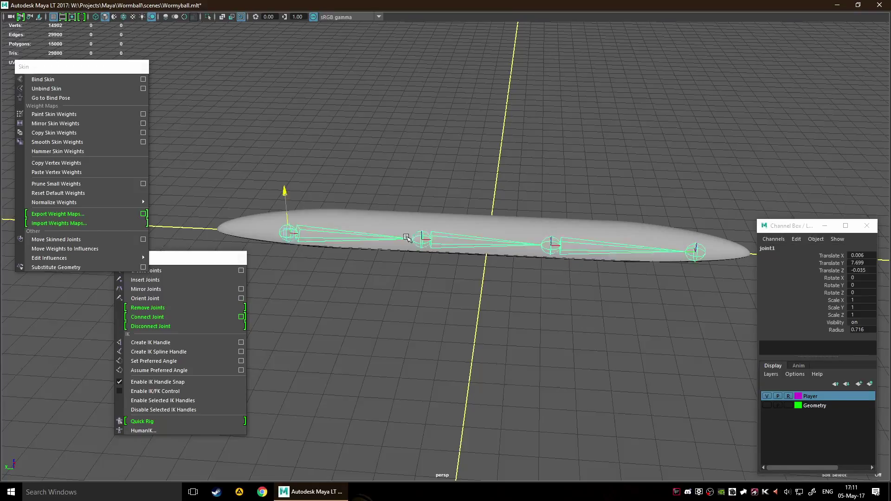
{"action": "middle_click_drag", "start_coordinate": [400, 237], "coordinate": [454, 253]}
{"action": "middle_click_drag", "start_coordinate": [289, 204], "coordinate": [285, 191]}
{"action": "left_click_drag", "start_coordinate": [285, 190], "coordinate": [502, 292], "text": "alt"}
{"action": "left_click", "coordinate": [407, 267]}
{"action": "left_click", "coordinate": [427, 236]}
{"action": "left_click", "coordinate": [444, 300]}
{"action": "left_click", "coordinate": [526, 232]}
{"action": "left_click", "coordinate": [529, 246]}
Cycle the Player layer through normal and template display, then back to reference
{"action": "left_click", "coordinate": [788, 397]}
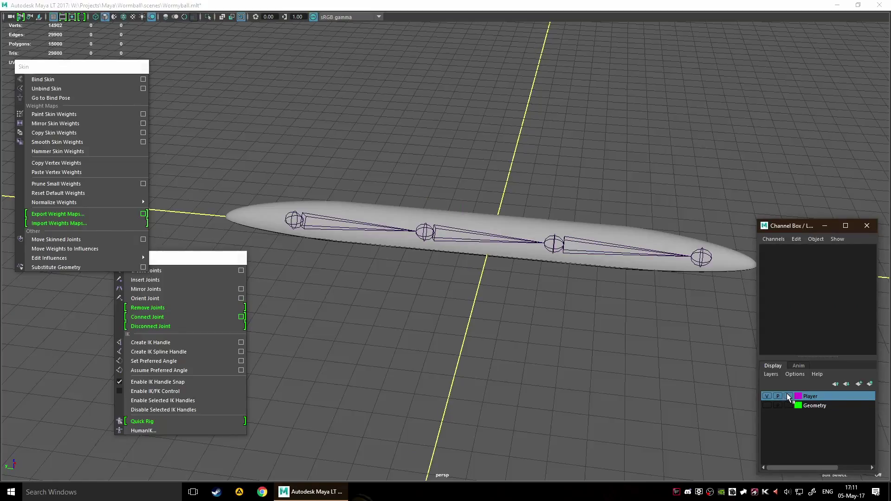
{"action": "left_click", "coordinate": [789, 397]}
{"action": "left_click", "coordinate": [576, 330]}
{"action": "left_click_drag", "start_coordinate": [576, 329], "coordinate": [673, 335], "text": "alt"}
{"action": "left_click", "coordinate": [787, 397]}
{"action": "left_click_drag", "start_coordinate": [612, 332], "coordinate": [507, 295], "text": "alt"}
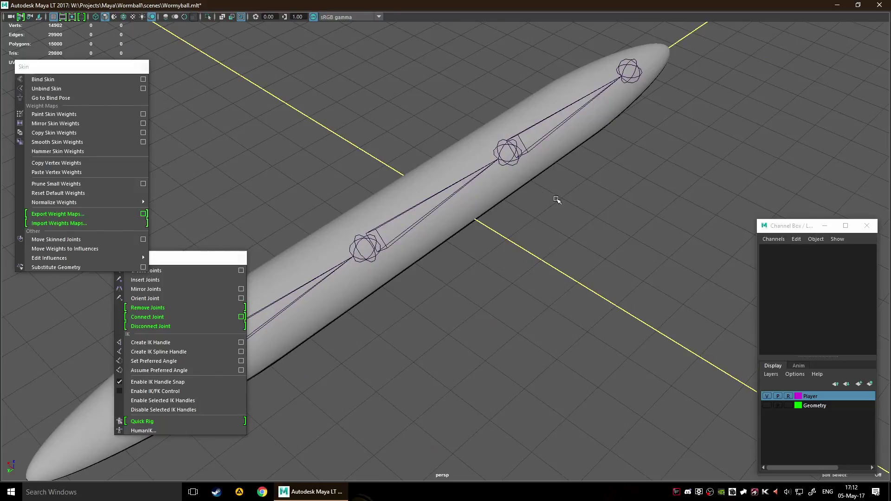
Return the Player layer to normal display and delete the layer
{"action": "left_click", "coordinate": [789, 397]}
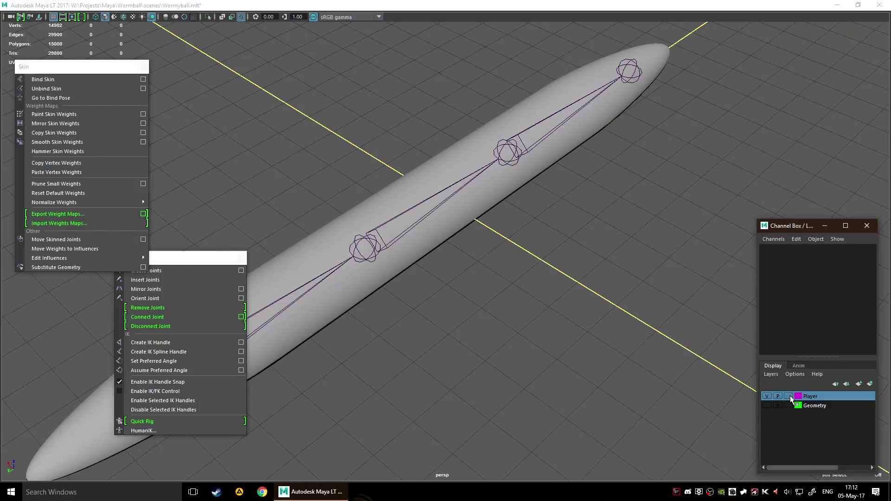
{"action": "right_click", "coordinate": [829, 398]}
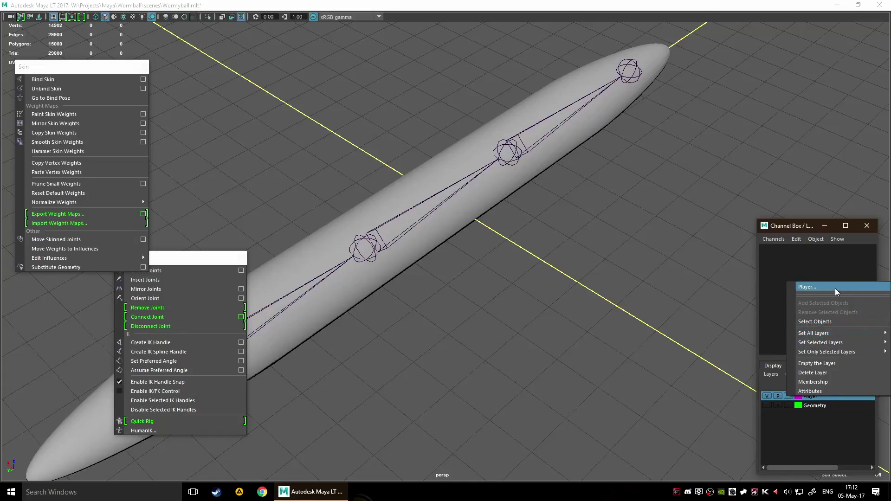
{"action": "left_click", "coordinate": [834, 372]}
{"action": "left_click_drag", "start_coordinate": [482, 290], "coordinate": [539, 278], "text": "alt"}
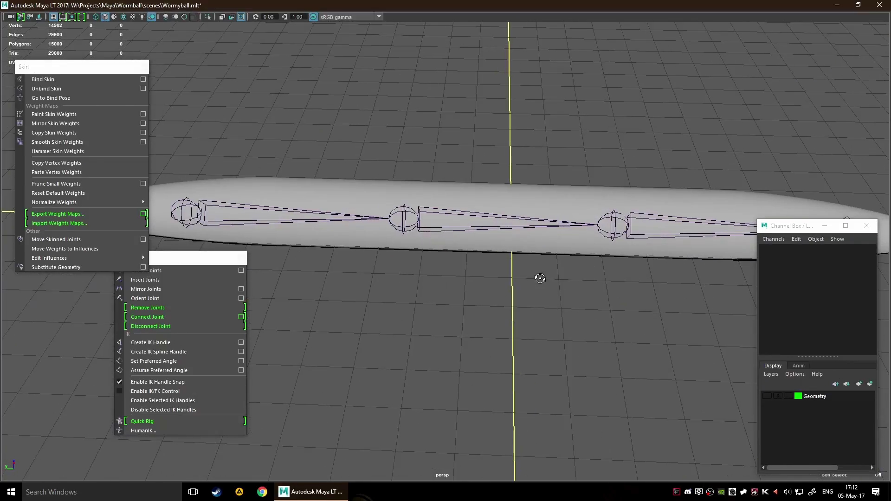
{"action": "left_click", "coordinate": [526, 255]}
{"action": "key", "text": "ctrl+z"}
{"action": "key", "text": "space"}
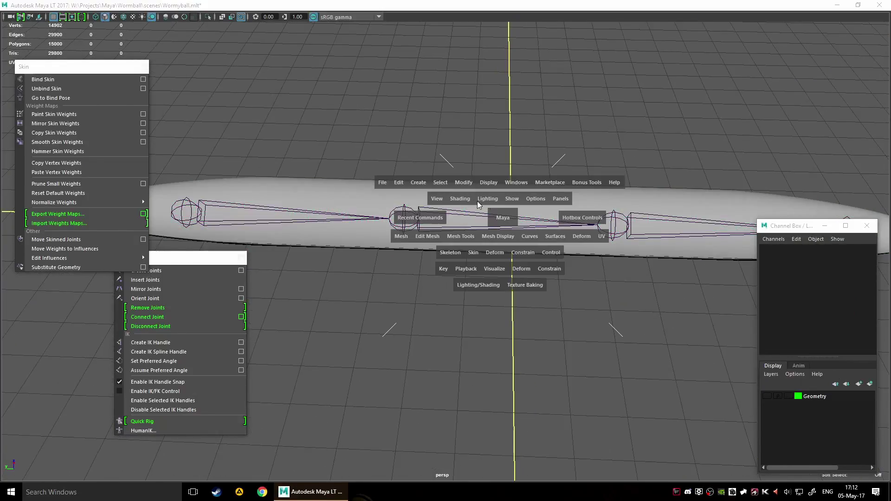
{"action": "left_click", "coordinate": [441, 198]}
{"action": "left_click", "coordinate": [453, 199]}
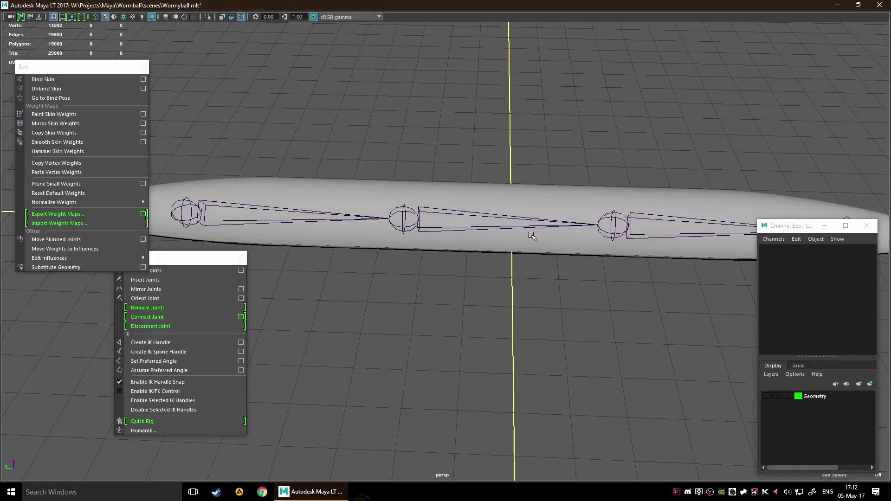
{"action": "left_click", "coordinate": [533, 198]}
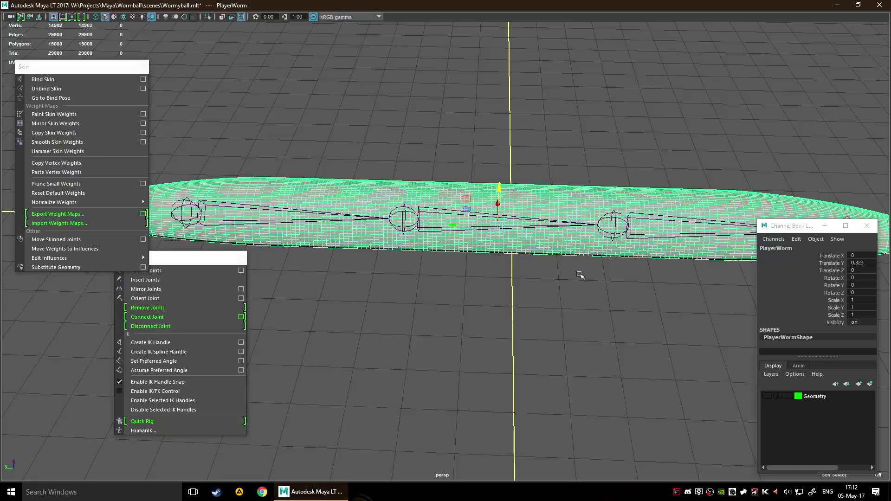
{"action": "scroll", "coordinate": [583, 275], "scroll_direction": "down", "scroll_amount": 3}
{"action": "left_click", "coordinate": [483, 304]}
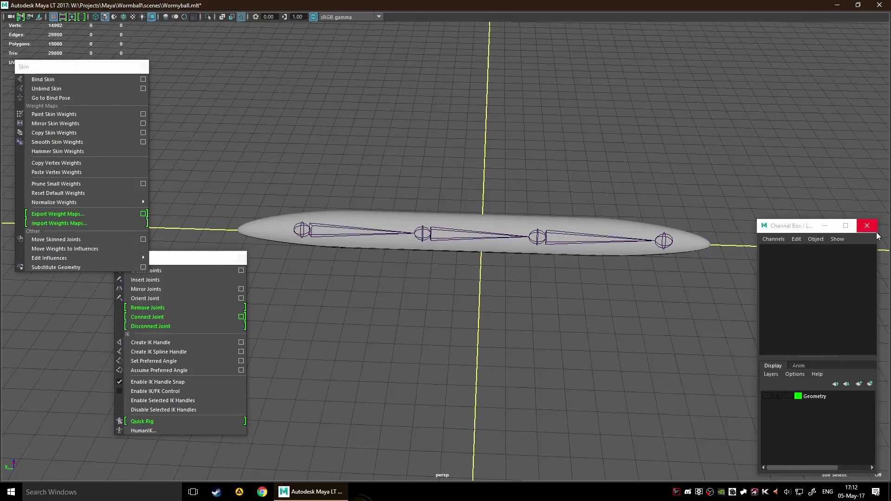
Close the Channel Box and place the Skeleton and Skin menu windows on opposite sides of the worm
{"action": "left_click", "coordinate": [867, 226]}
{"action": "left_click_drag", "start_coordinate": [199, 265], "coordinate": [798, 228]}
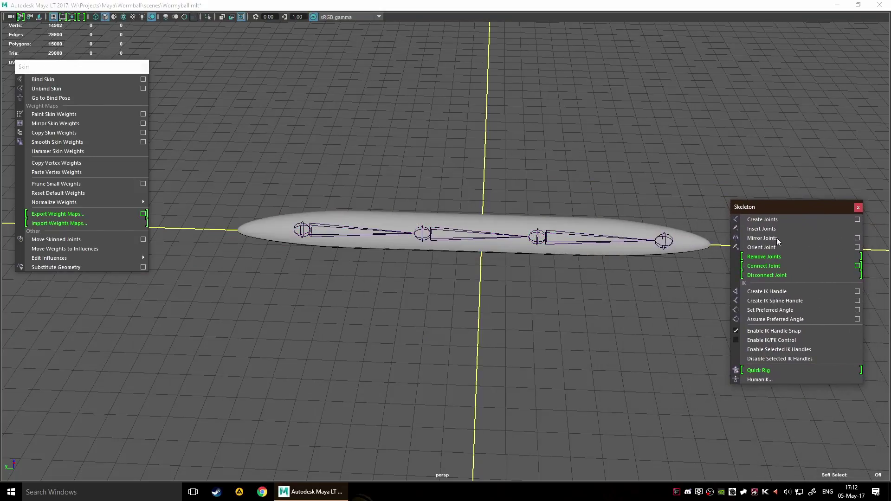
{"action": "middle_click_drag", "start_coordinate": [557, 293], "coordinate": [503, 305], "text": "alt"}
{"action": "left_click_drag", "start_coordinate": [69, 65], "coordinate": [69, 120]}
{"action": "middle_click_drag", "start_coordinate": [331, 240], "coordinate": [373, 260], "text": "alt"}
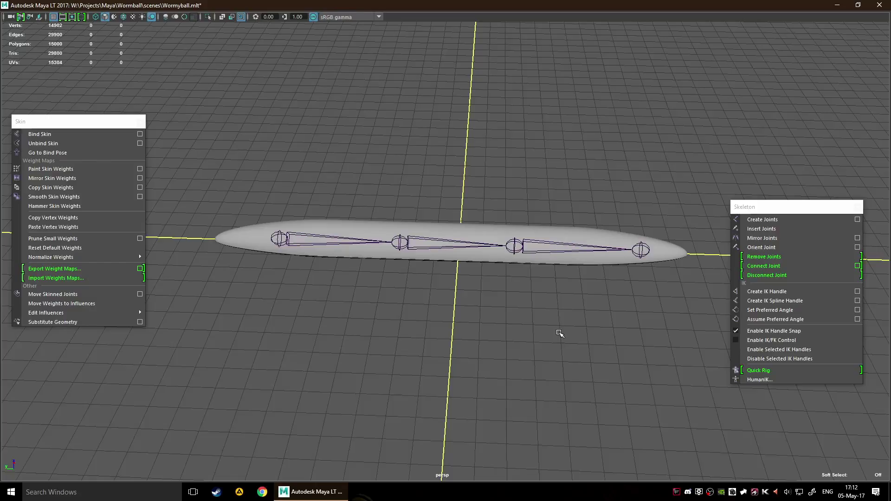
Expand the joint1 hierarchy in the Outliner, compare its joints with those on the worm, and close the Outliner
{"action": "key", "text": "shift+o"}
{"action": "left_click", "coordinate": [133, 191]}
{"action": "left_click", "coordinate": [139, 200]}
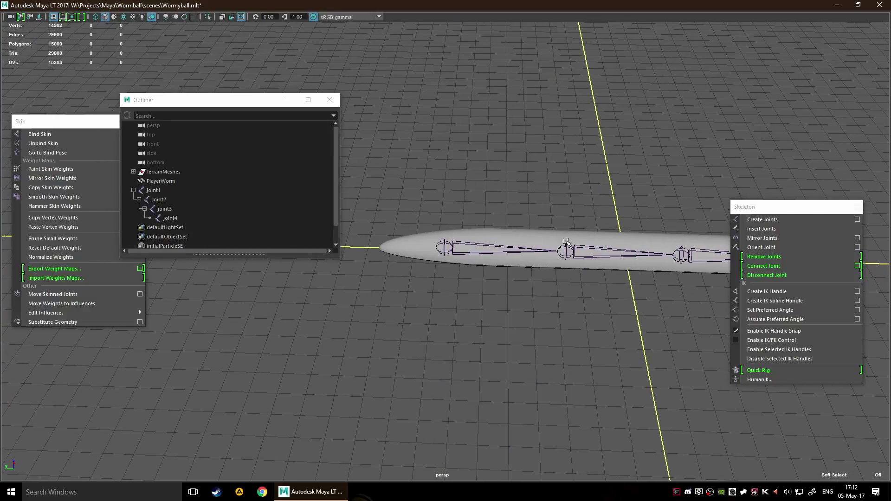
{"action": "left_click", "coordinate": [443, 258]}
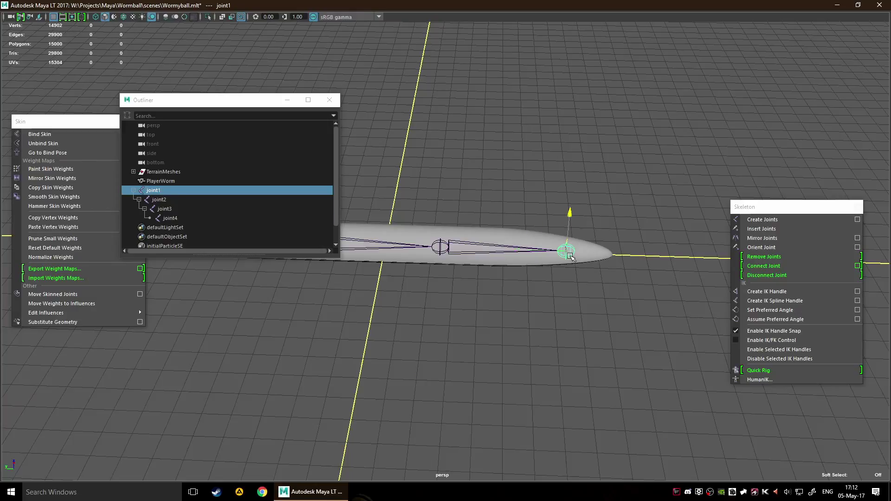
{"action": "middle_click_drag", "start_coordinate": [490, 299], "coordinate": [564, 300], "text": "alt"}
{"action": "middle_click_drag", "start_coordinate": [393, 294], "coordinate": [494, 292], "text": "alt"}
{"action": "left_click", "coordinate": [438, 261]}
{"action": "left_click", "coordinate": [483, 303]}
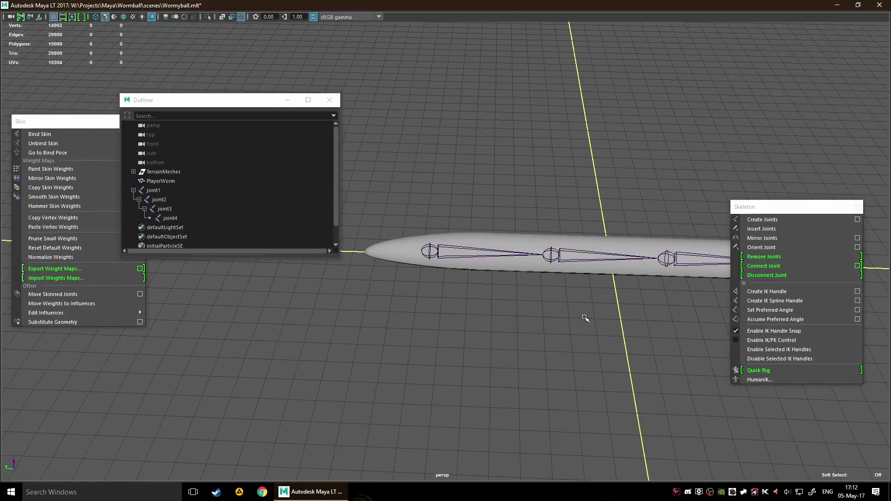
{"action": "middle_click_drag", "start_coordinate": [583, 314], "coordinate": [444, 312], "text": "alt"}
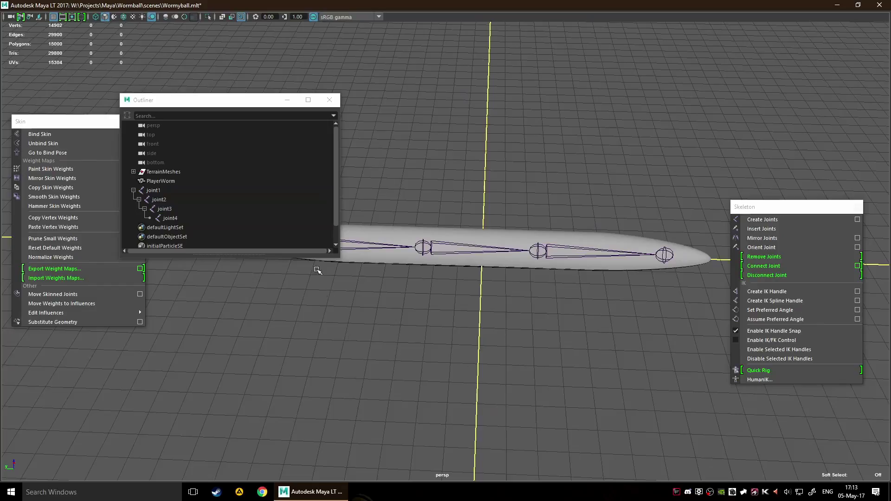
{"action": "left_click", "coordinate": [330, 100]}
Try rotating joint1 at the worm's end, undo the rotation, and deselect the joint
{"action": "scroll", "coordinate": [414, 241], "scroll_direction": "up", "scroll_amount": 3}
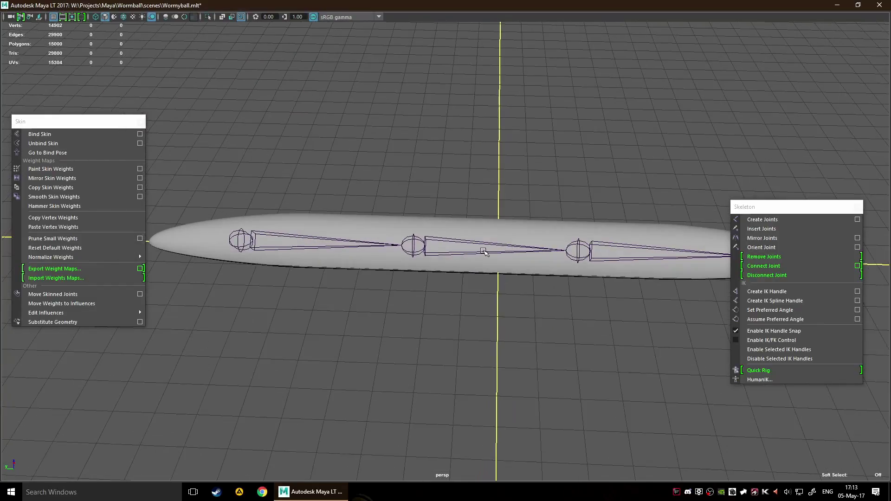
{"action": "scroll", "coordinate": [415, 241], "scroll_direction": "down", "scroll_amount": 2}
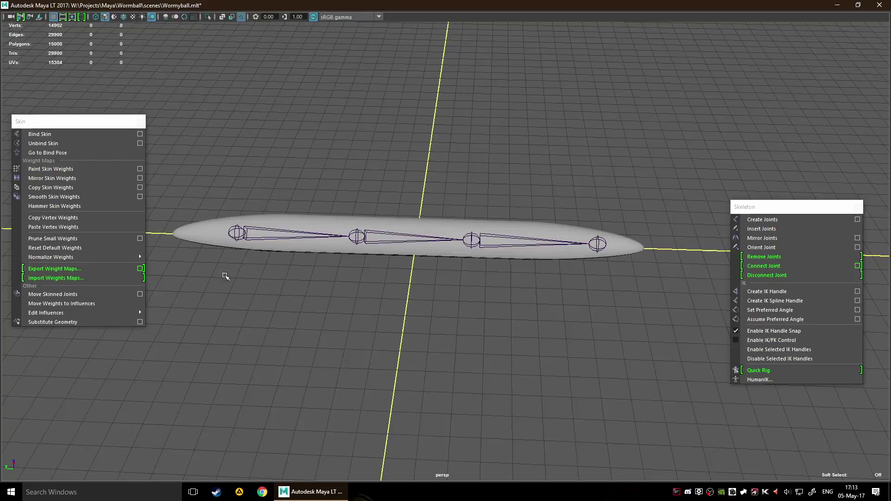
{"action": "scroll", "coordinate": [454, 299], "scroll_direction": "up", "scroll_amount": 6}
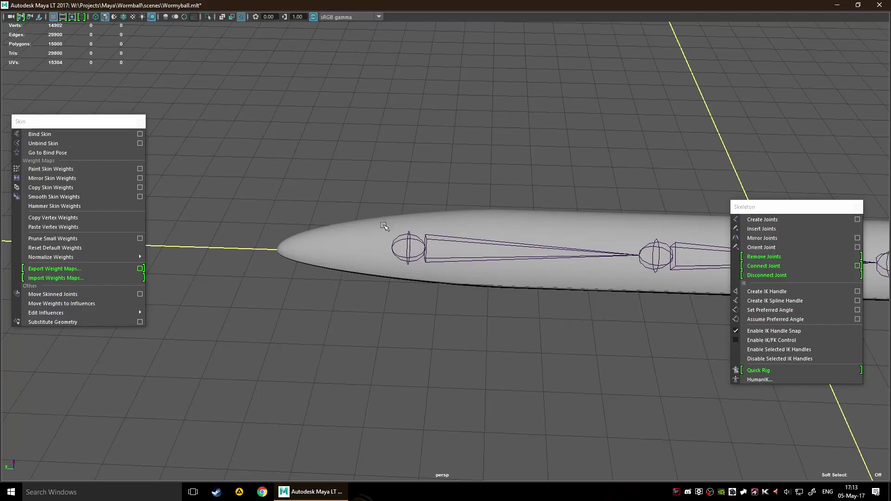
{"action": "left_click", "coordinate": [421, 265]}
{"action": "left_click", "coordinate": [421, 266]}
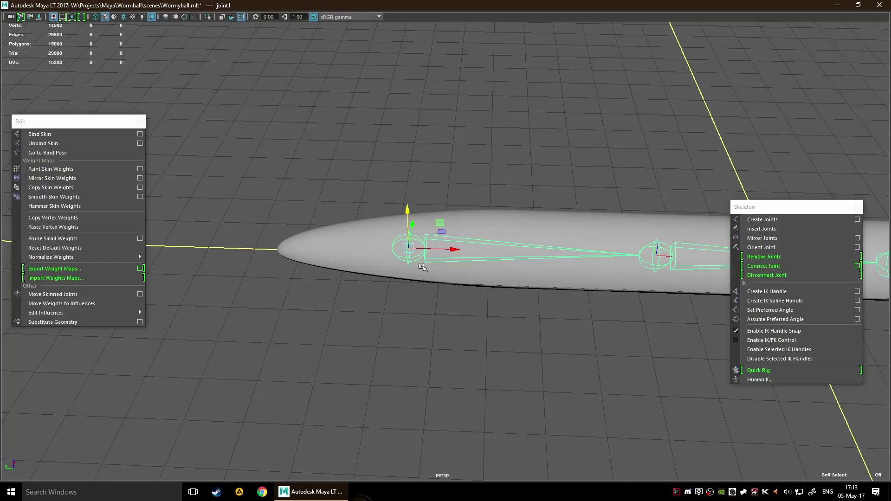
{"action": "key", "text": "e"}
{"action": "left_click_drag", "start_coordinate": [420, 227], "coordinate": [392, 226]}
{"action": "key", "text": "ctrl+z"}
{"action": "scroll", "coordinate": [421, 293], "scroll_direction": "down", "scroll_amount": 3}
{"action": "scroll", "coordinate": [448, 305], "scroll_direction": "up", "scroll_amount": 2}
{"action": "left_click", "coordinate": [449, 304]}
{"action": "scroll", "coordinate": [449, 304], "scroll_direction": "down", "scroll_amount": 3}
{"action": "scroll", "coordinate": [464, 267], "scroll_direction": "down", "scroll_amount": 5}
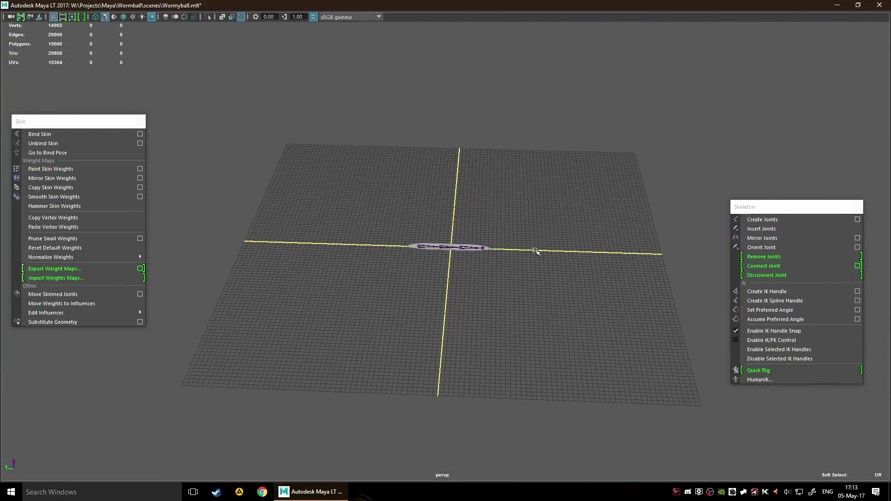
Select joint1 at the worm's end and examine which joints of the chain are included with it
{"action": "scroll", "coordinate": [465, 253], "scroll_direction": "up", "scroll_amount": 6}
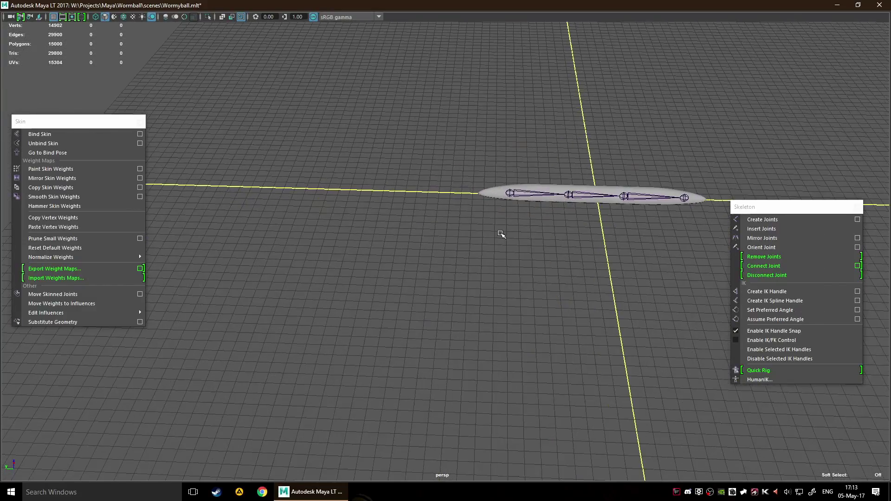
{"action": "scroll", "coordinate": [421, 329], "scroll_direction": "up", "scroll_amount": 5}
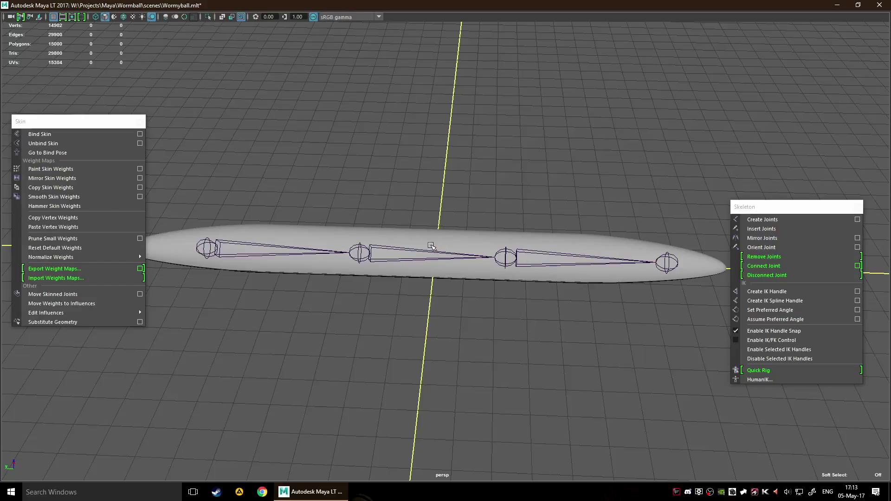
{"action": "middle_click_drag", "start_coordinate": [396, 255], "coordinate": [445, 248], "text": "alt"}
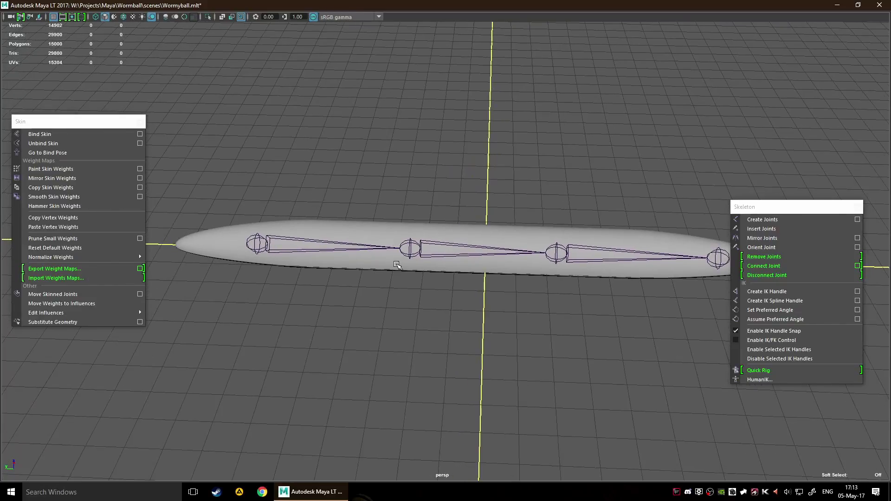
{"action": "middle_click_drag", "start_coordinate": [312, 320], "coordinate": [501, 266], "text": "alt"}
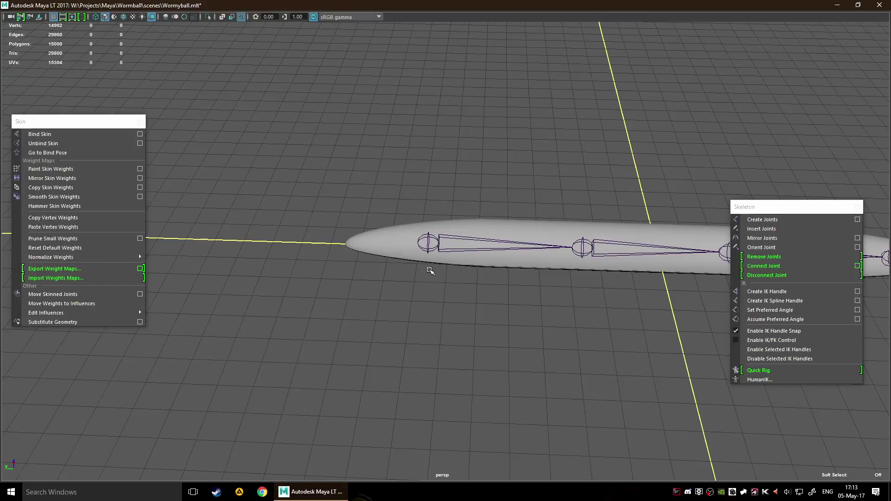
{"action": "left_click", "coordinate": [428, 237]}
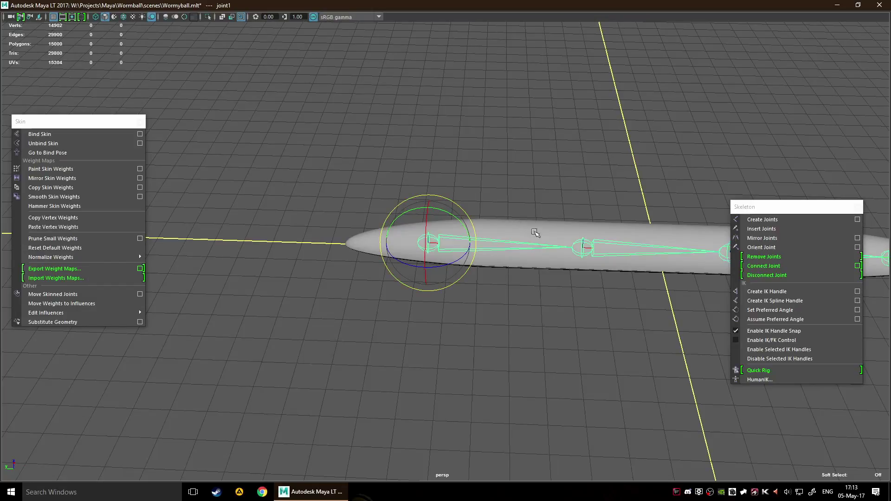
{"action": "middle_click_drag", "start_coordinate": [637, 293], "coordinate": [577, 289], "text": "alt"}
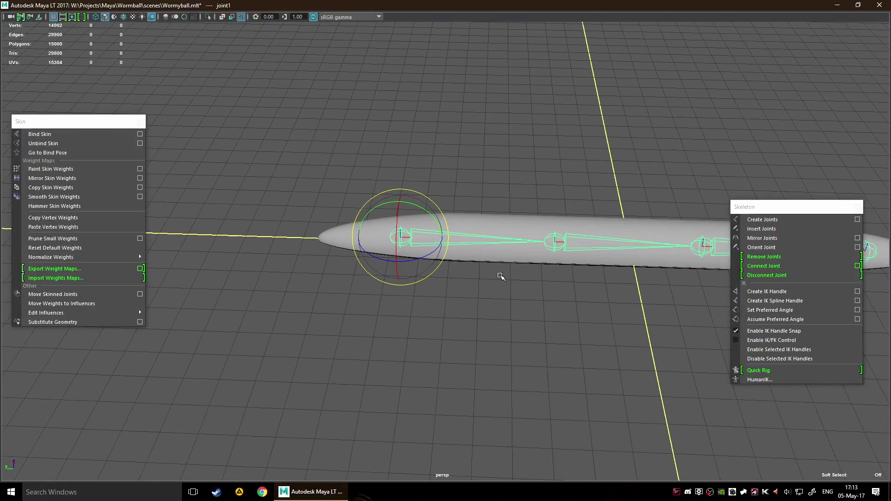
{"action": "left_click_drag", "start_coordinate": [527, 292], "coordinate": [510, 300], "text": "alt"}
{"action": "left_click_drag", "start_coordinate": [424, 251], "coordinate": [471, 255]}
{"action": "middle_click_drag", "start_coordinate": [473, 279], "coordinate": [347, 263], "text": "alt"}
Rotate joint2 slightly, move it with its child joints off the worm's centre line, and deselect it
{"action": "left_click", "coordinate": [448, 239]}
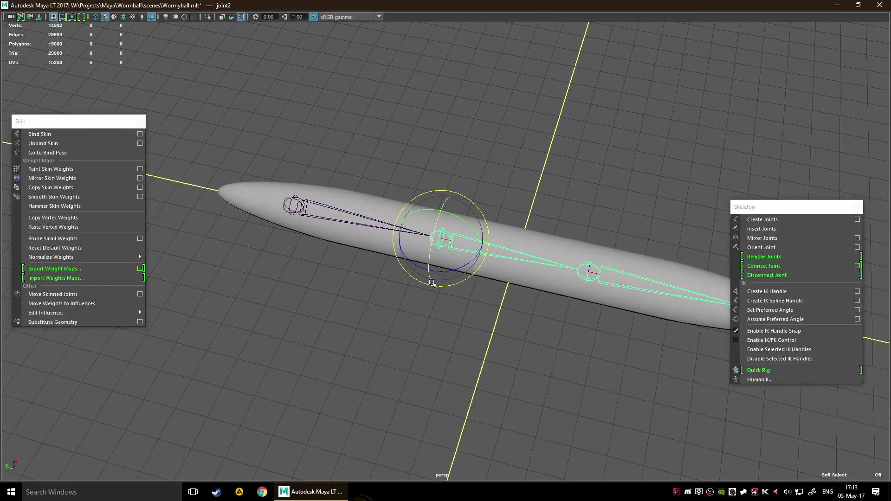
{"action": "left_click_drag", "start_coordinate": [462, 302], "coordinate": [487, 294], "text": "alt"}
{"action": "left_click_drag", "start_coordinate": [446, 216], "coordinate": [450, 241]}
{"action": "key", "text": "w"}
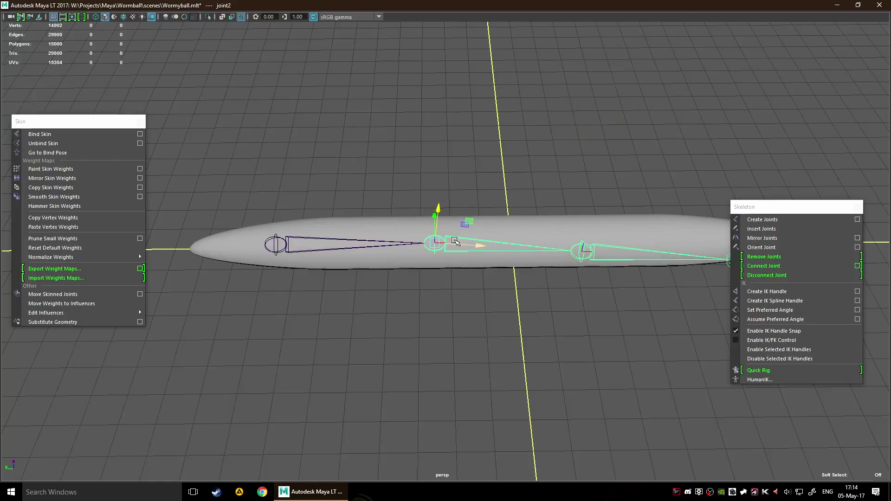
{"action": "left_click_drag", "start_coordinate": [505, 262], "coordinate": [420, 262], "text": "alt"}
{"action": "left_click_drag", "start_coordinate": [497, 241], "coordinate": [461, 276]}
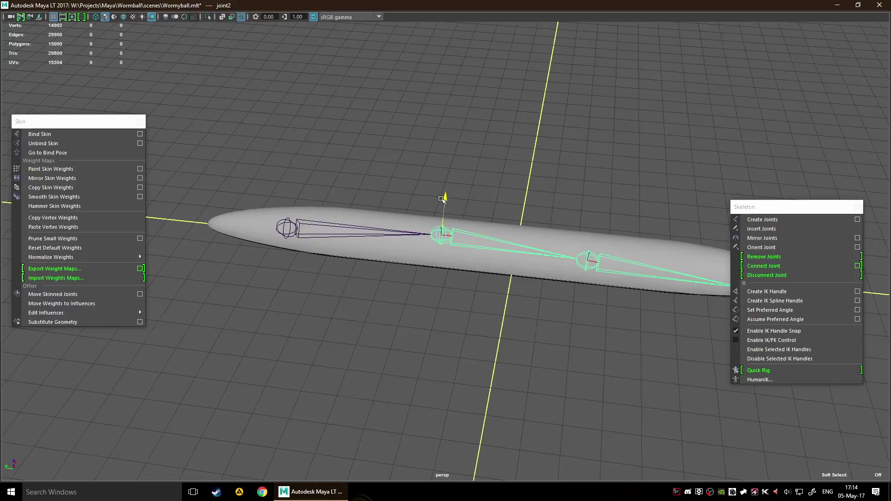
{"action": "mouse_move", "coordinate": [478, 243]}
{"action": "left_mouse_down"}
{"action": "mouse_move", "coordinate": [509, 242]}
{"action": "mouse_move", "coordinate": [483, 243]}
{"action": "left_mouse_up"}
{"action": "left_click", "coordinate": [453, 274]}
Rotate joint2 and then the next joint along the chain so the skeleton bends out sideways from the worm
{"action": "mouse_move", "coordinate": [453, 274]}
{"action": "left_mouse_down", "text": "alt"}
{"action": "mouse_move", "coordinate": [482, 268]}
{"action": "mouse_move", "coordinate": [468, 276]}
{"action": "left_mouse_up", "text": "alt"}
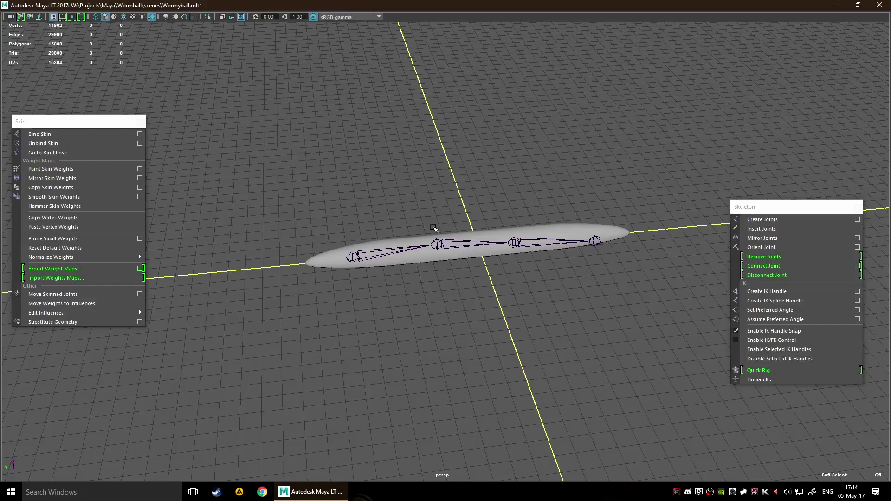
{"action": "left_click_drag", "start_coordinate": [442, 232], "coordinate": [507, 288], "text": "alt"}
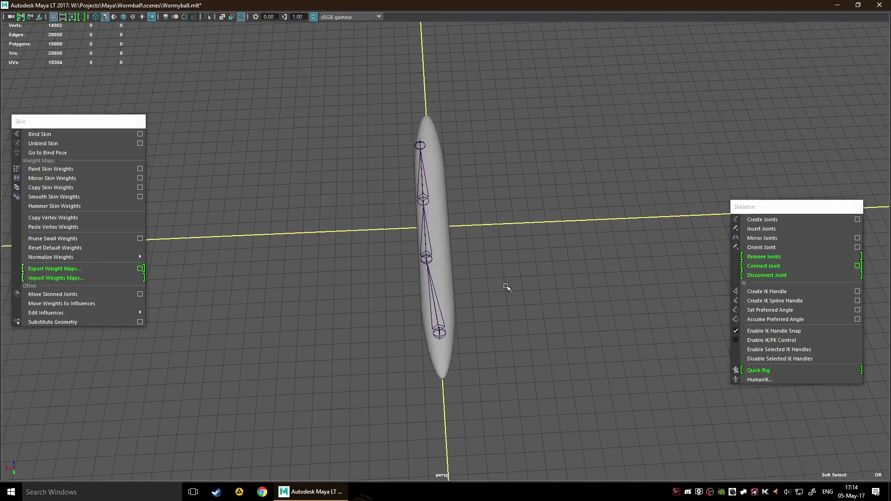
{"action": "left_click", "coordinate": [431, 253]}
{"action": "key", "text": "e"}
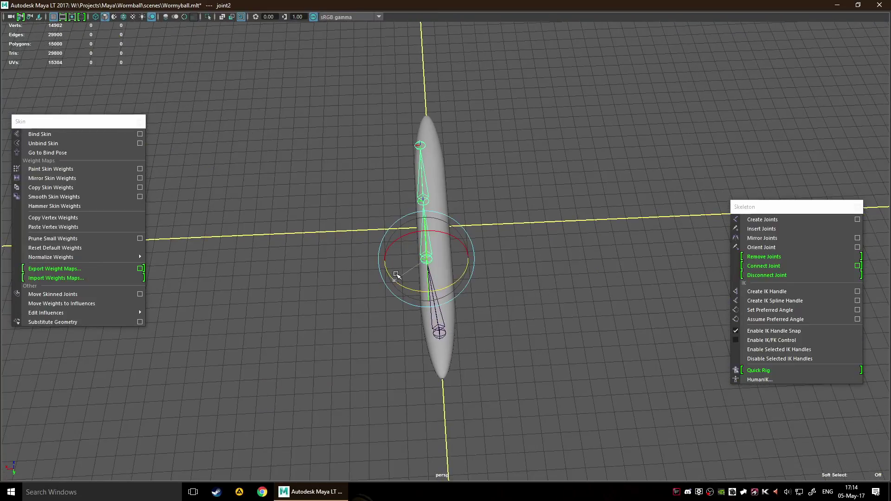
{"action": "left_click_drag", "start_coordinate": [395, 275], "coordinate": [475, 283]}
{"action": "left_click", "coordinate": [354, 296]}
{"action": "left_click_drag", "start_coordinate": [358, 322], "coordinate": [321, 300]}
{"action": "left_click", "coordinate": [568, 250]}
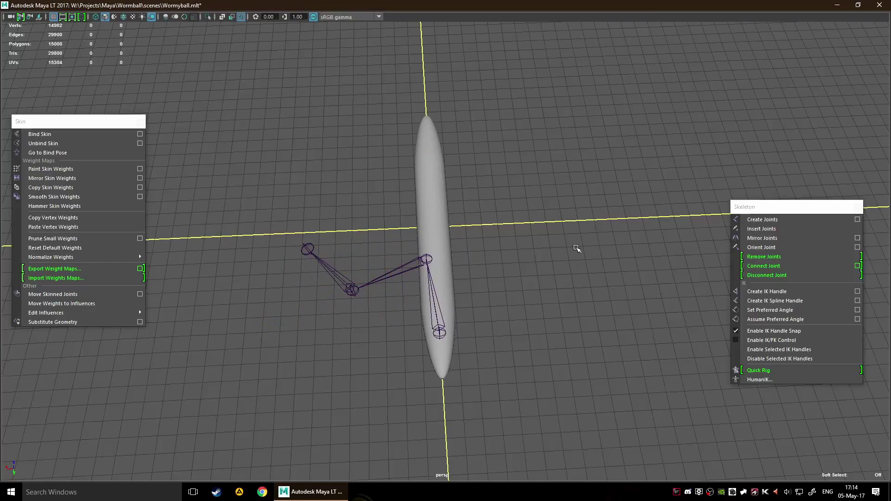
Rotate a joint of the bent chain again to change its pose, and deselect it
{"action": "left_click_drag", "start_coordinate": [568, 251], "coordinate": [504, 232], "text": "alt"}
{"action": "left_click", "coordinate": [367, 274]}
{"action": "left_click_drag", "start_coordinate": [373, 287], "coordinate": [380, 306]}
{"action": "left_click", "coordinate": [560, 294]}
Inspect the bent chain from several sides, try rotating joint1 at the worm's end, undo the rotation, and deselect the joint
{"action": "left_click_drag", "start_coordinate": [559, 294], "coordinate": [503, 281], "text": "alt"}
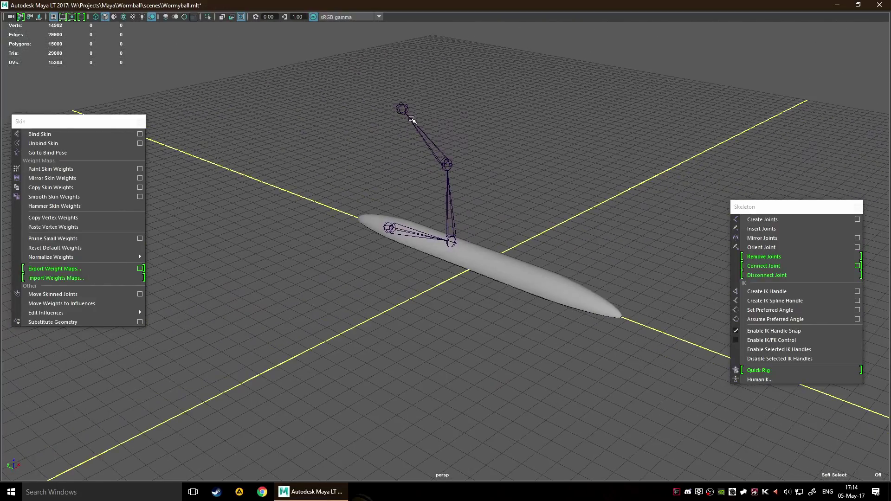
{"action": "mouse_move", "coordinate": [521, 163]}
{"action": "left_mouse_down", "text": "alt"}
{"action": "mouse_move", "coordinate": [561, 162]}
{"action": "mouse_move", "coordinate": [523, 163]}
{"action": "left_mouse_up", "text": "alt"}
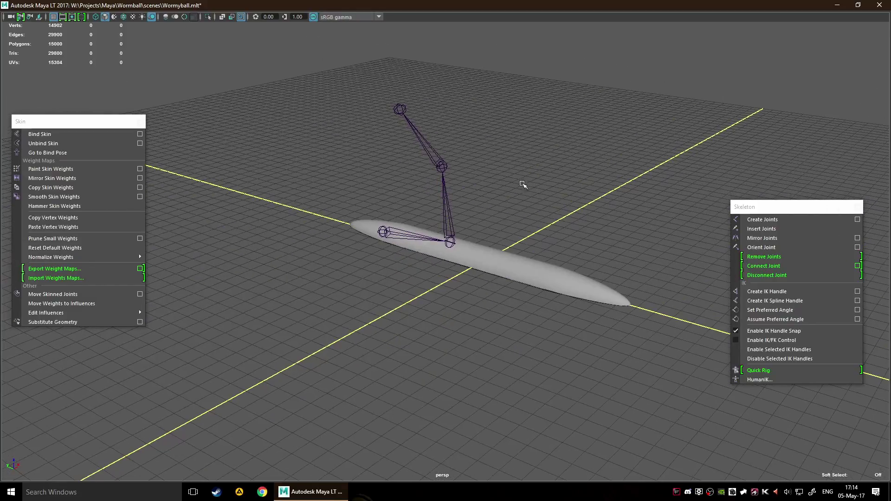
{"action": "left_click_drag", "start_coordinate": [454, 196], "coordinate": [512, 195], "text": "alt"}
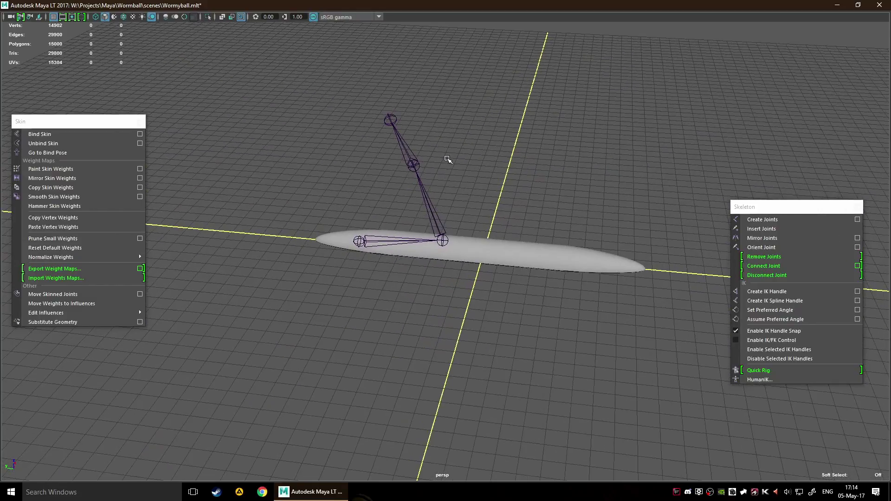
{"action": "left_click_drag", "start_coordinate": [578, 163], "coordinate": [491, 154], "text": "alt"}
{"action": "left_click_drag", "start_coordinate": [555, 279], "coordinate": [435, 279], "text": "alt"}
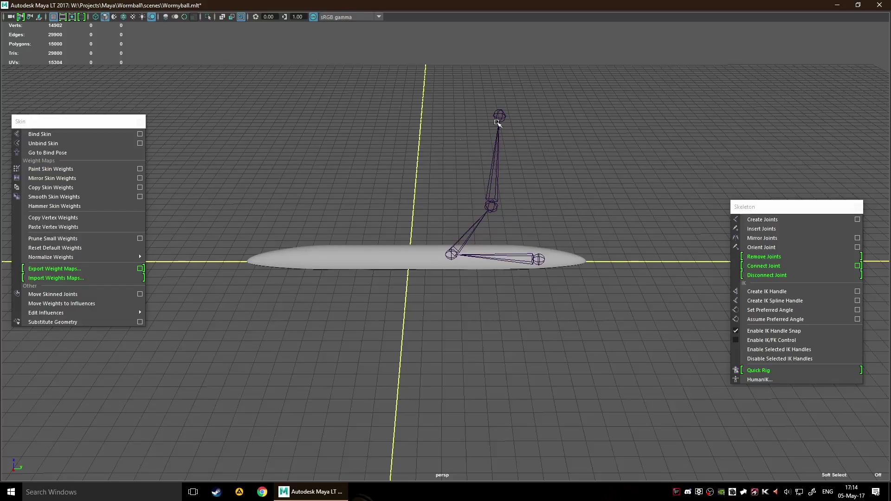
{"action": "left_click_drag", "start_coordinate": [519, 280], "coordinate": [435, 249], "text": "alt"}
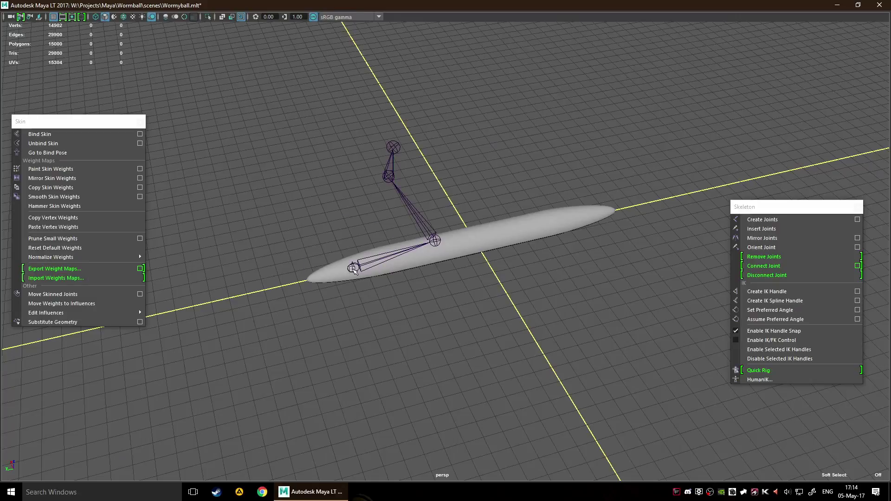
{"action": "left_click", "coordinate": [354, 271]}
{"action": "mouse_move", "coordinate": [332, 233]}
{"action": "left_mouse_down"}
{"action": "mouse_move", "coordinate": [302, 249]}
{"action": "mouse_move", "coordinate": [341, 242]}
{"action": "left_mouse_up"}
{"action": "key", "text": "ctrl+z"}
{"action": "left_click", "coordinate": [520, 292]}
{"action": "left_click_drag", "start_coordinate": [520, 292], "coordinate": [492, 278], "text": "alt"}
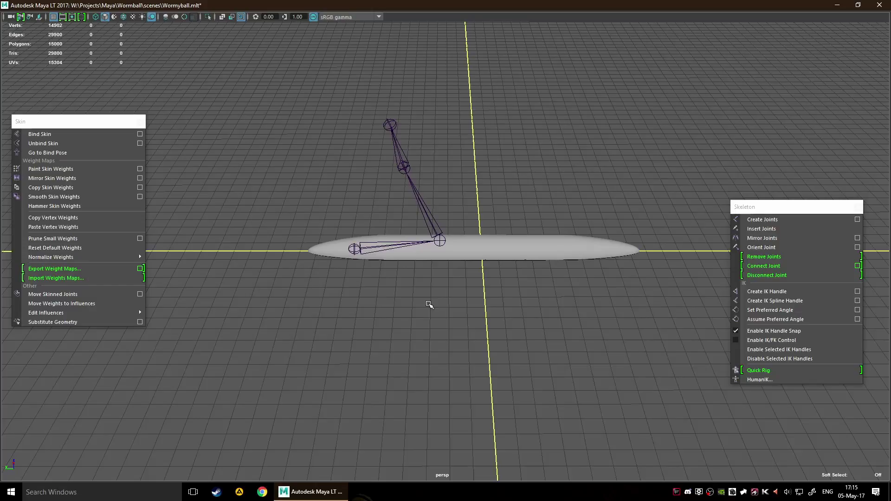
{"action": "key", "text": "space"}
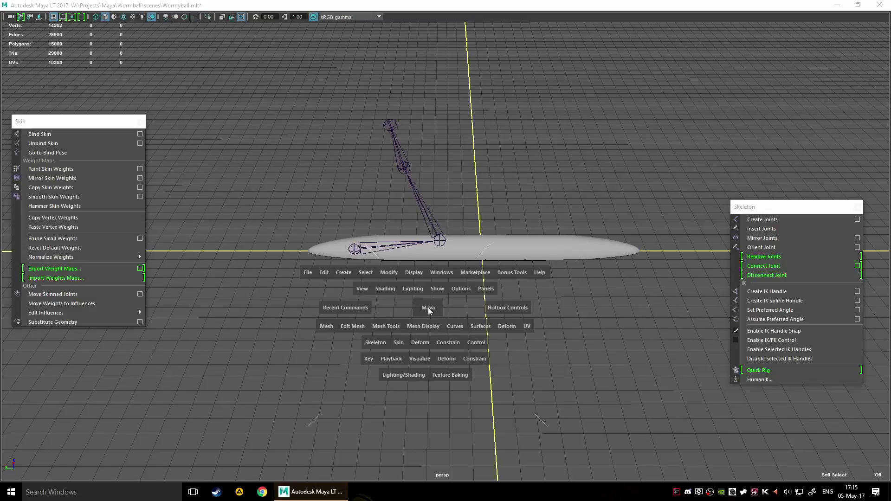
{"action": "left_click", "coordinate": [341, 273]}
{"action": "mouse_move", "coordinate": [380, 336]}
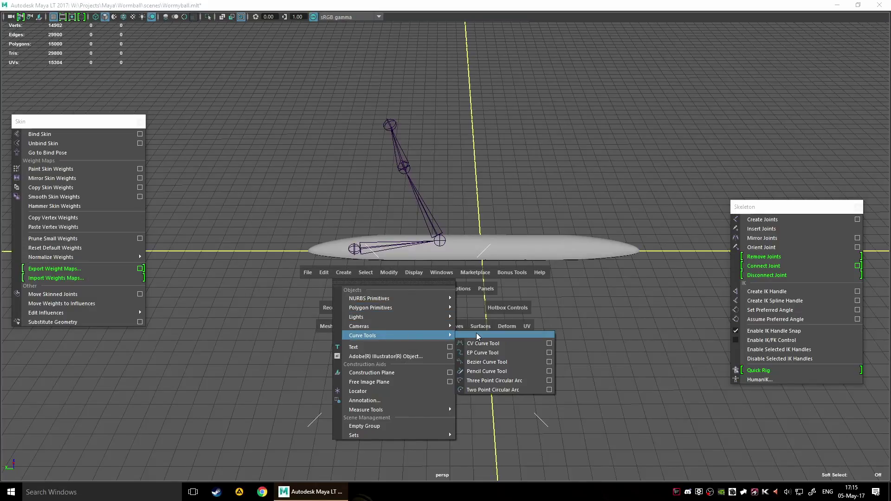
{"action": "left_click", "coordinate": [475, 333]}
{"action": "left_click_drag", "start_coordinate": [636, 353], "coordinate": [601, 367]}
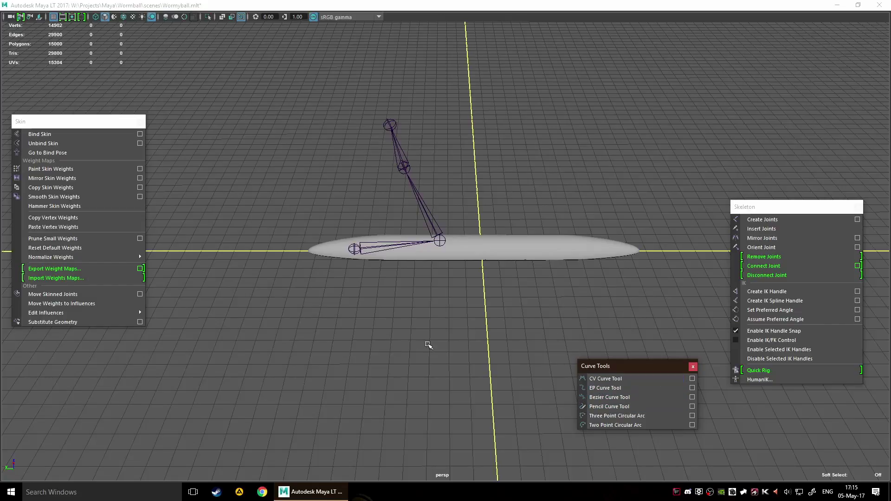
{"action": "scroll", "coordinate": [422, 346], "scroll_direction": "down", "scroll_amount": 2}
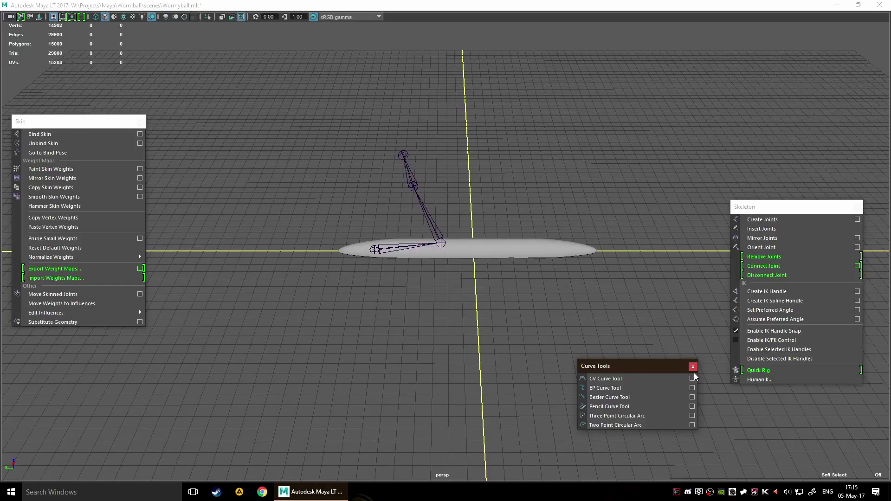
{"action": "left_click", "coordinate": [693, 367]}
Create a NURBS circle at the centre of the grid
{"action": "key", "text": "space"}
{"action": "left_click", "coordinate": [389, 306]}
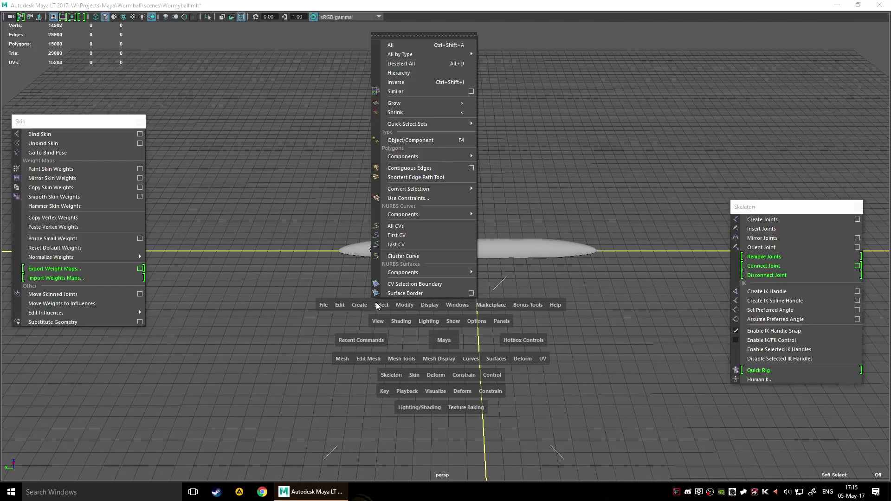
{"action": "left_click", "coordinate": [360, 306]}
{"action": "mouse_move", "coordinate": [397, 331]}
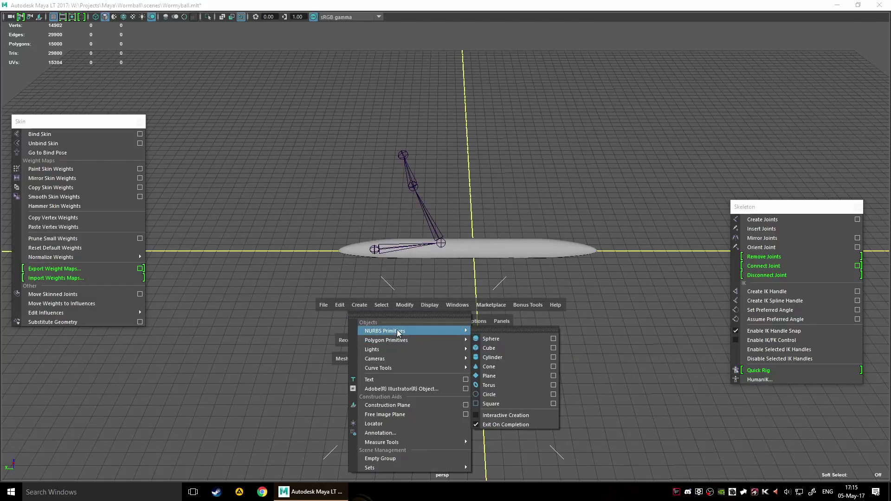
{"action": "left_click", "coordinate": [509, 394]}
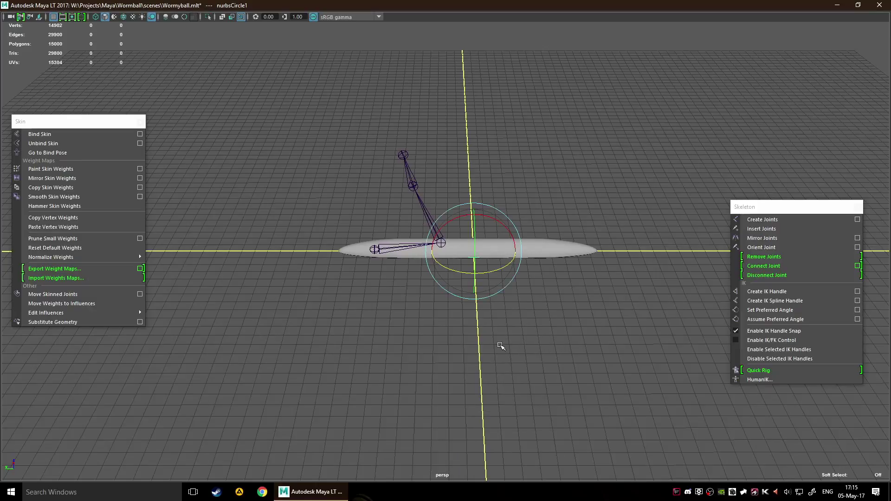
Move the NURBS circle to just above joint1 at the worm's end and rotate it upright
{"action": "left_click_drag", "start_coordinate": [489, 334], "coordinate": [611, 366], "text": "alt"}
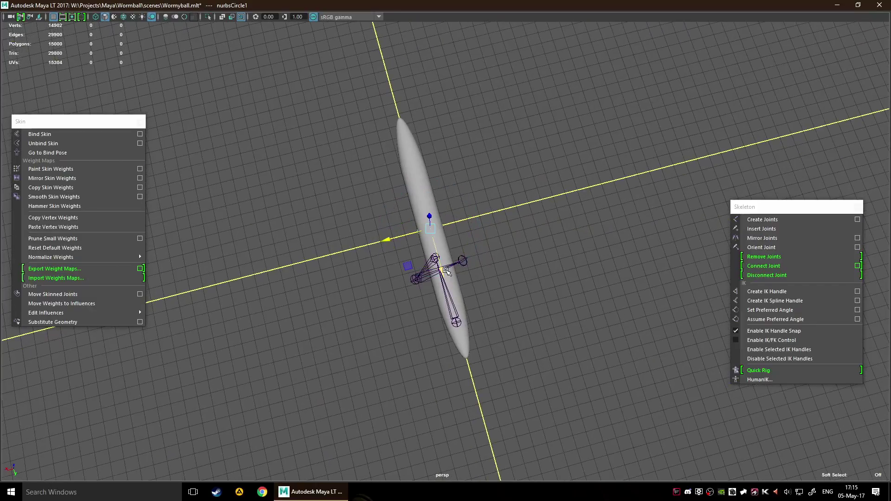
{"action": "left_click_drag", "start_coordinate": [465, 354], "coordinate": [346, 266], "text": "alt"}
{"action": "key", "text": "e"}
{"action": "left_click", "coordinate": [480, 327]}
{"action": "left_click_drag", "start_coordinate": [480, 327], "coordinate": [616, 298], "text": "alt"}
{"action": "left_click", "coordinate": [380, 229]}
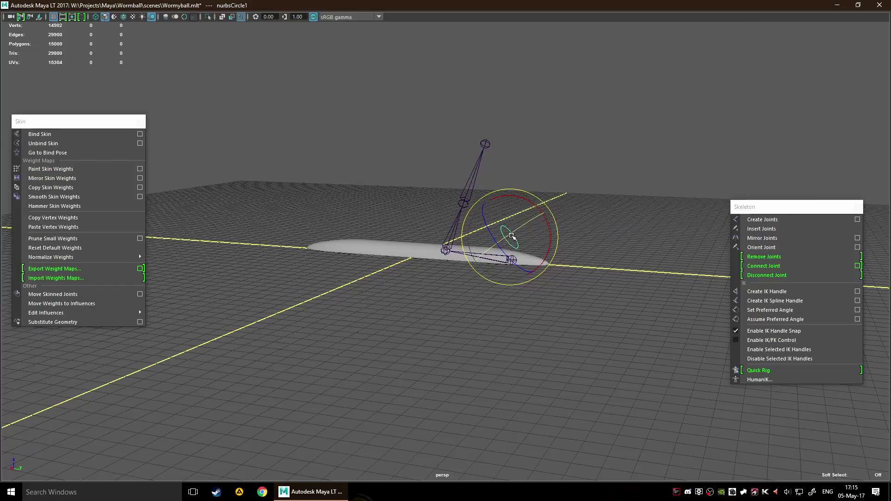
Select joint1 and the circle above it in turn to compare how easily each can be picked
{"action": "right_click_drag", "start_coordinate": [593, 285], "coordinate": [575, 316], "text": "alt"}
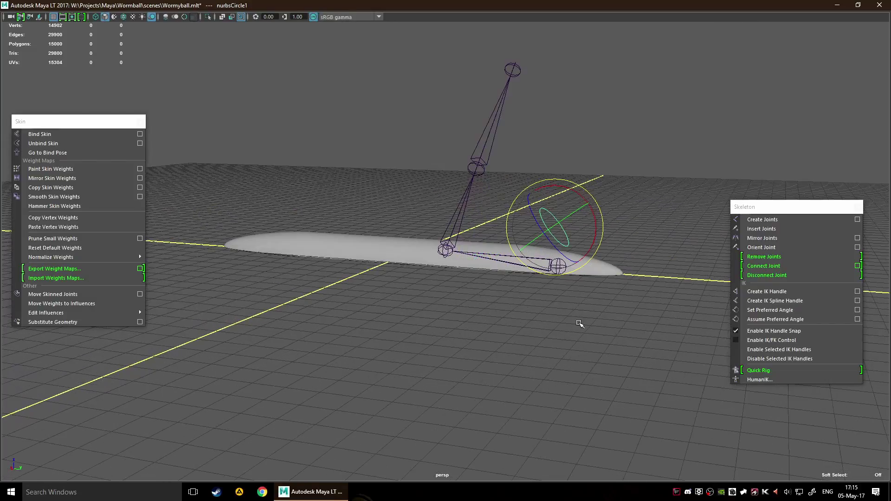
{"action": "middle_click_drag", "start_coordinate": [576, 316], "coordinate": [525, 321], "text": "alt"}
{"action": "right_click_drag", "start_coordinate": [524, 321], "coordinate": [533, 326], "text": "alt"}
{"action": "left_click", "coordinate": [574, 296]}
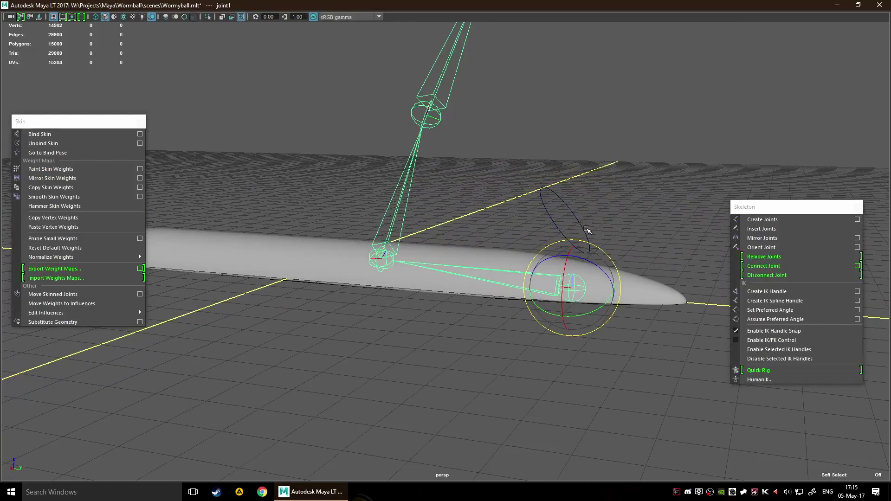
{"action": "left_click", "coordinate": [629, 263]}
{"action": "left_click", "coordinate": [572, 287]}
{"action": "left_click", "coordinate": [613, 204]}
Try rotating the NURBS circle above joint1 about several axes, and delete the circle
{"action": "left_click_drag", "start_coordinate": [497, 169], "coordinate": [507, 242]}
{"action": "left_click_drag", "start_coordinate": [526, 276], "coordinate": [616, 301], "text": "alt"}
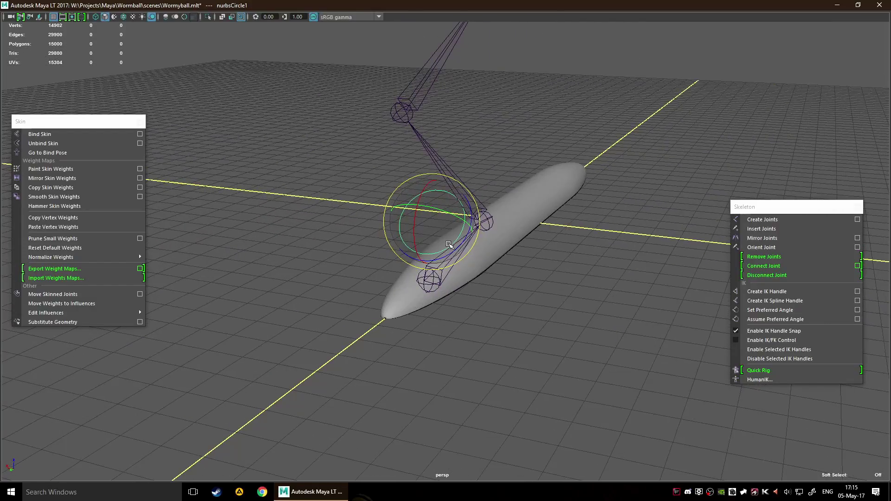
{"action": "left_click_drag", "start_coordinate": [457, 249], "coordinate": [483, 218]}
{"action": "left_click_drag", "start_coordinate": [434, 191], "coordinate": [557, 273]}
{"action": "left_click", "coordinate": [555, 289]}
{"action": "left_click_drag", "start_coordinate": [557, 293], "coordinate": [499, 254], "text": "alt"}
{"action": "key", "text": "Delete"}
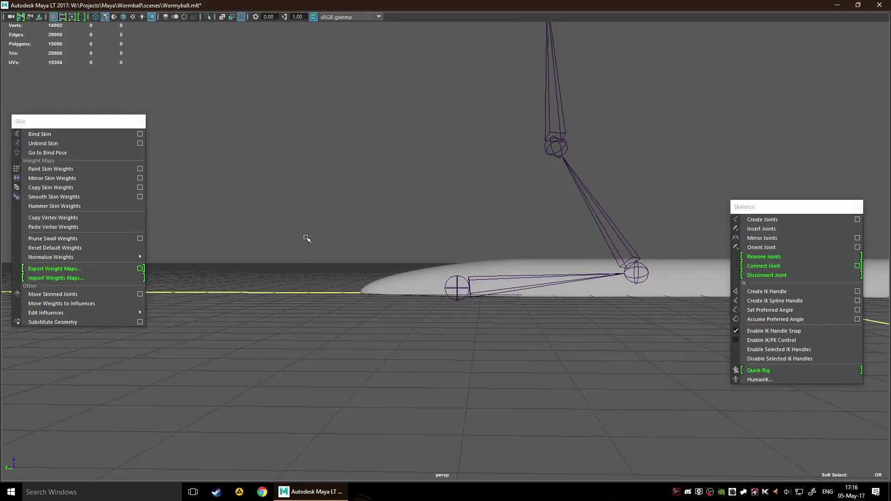
Decline the AutoSave and open the Constrain commands as a floating window beside the worm
{"action": "left_click_drag", "start_coordinate": [469, 360], "coordinate": [485, 325], "text": "alt"}
{"action": "key", "text": "space"}
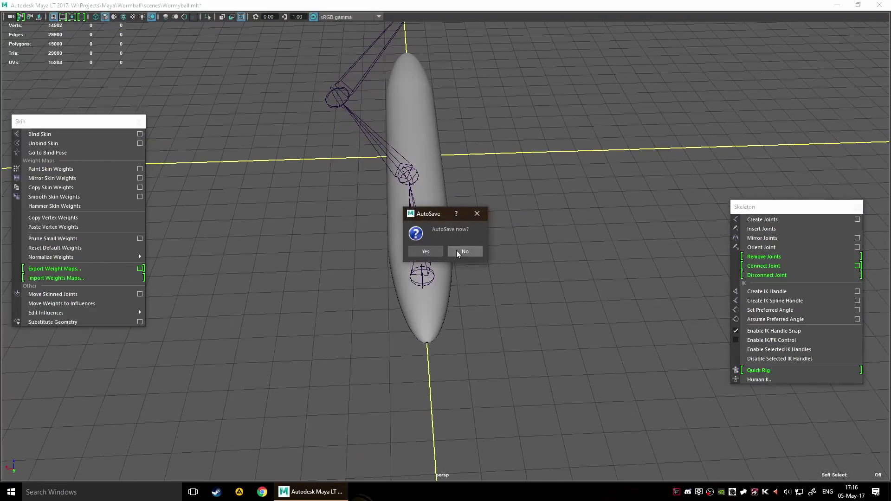
{"action": "left_click", "coordinate": [465, 251]}
{"action": "key", "text": "space"}
{"action": "left_click_drag", "start_coordinate": [494, 335], "coordinate": [577, 362]}
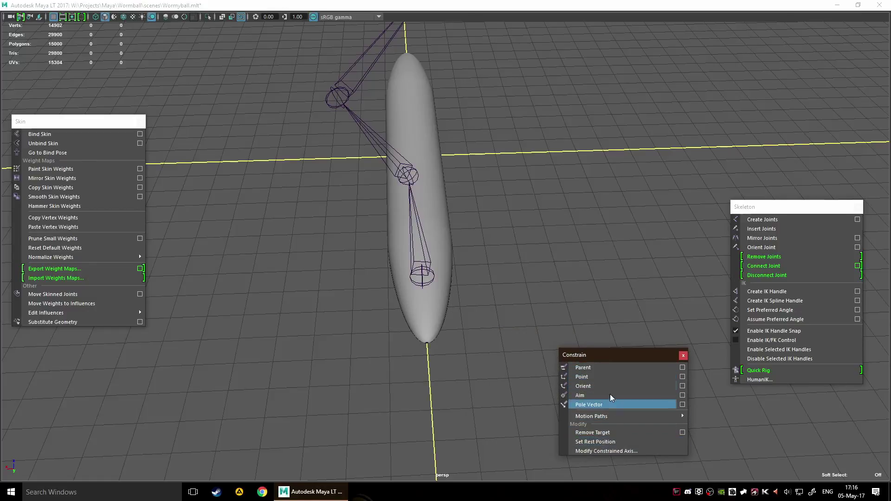
{"action": "mouse_move", "coordinate": [619, 420]}
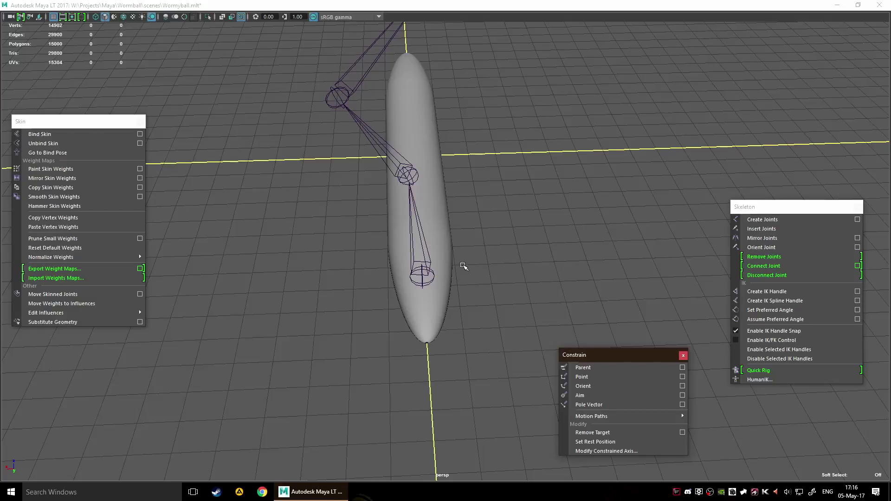
{"action": "key", "text": "space"}
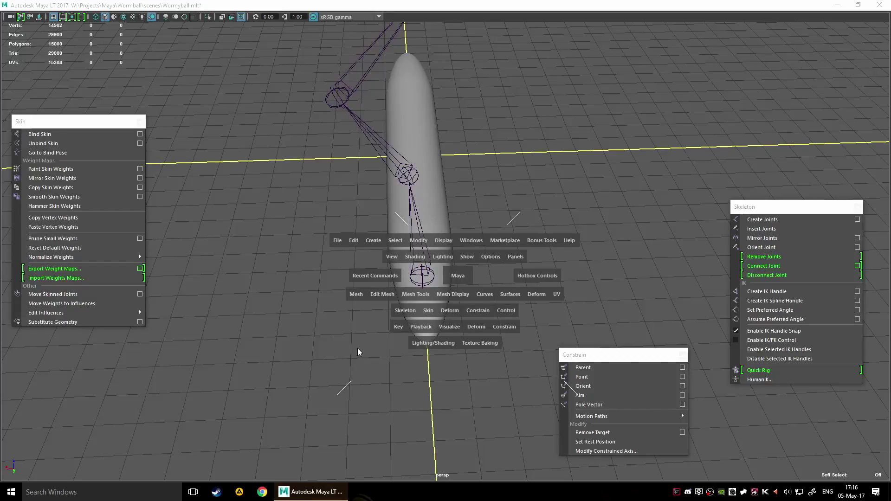
{"action": "left_click_drag", "start_coordinate": [398, 330], "coordinate": [452, 414]}
{"action": "left_click", "coordinate": [451, 329]}
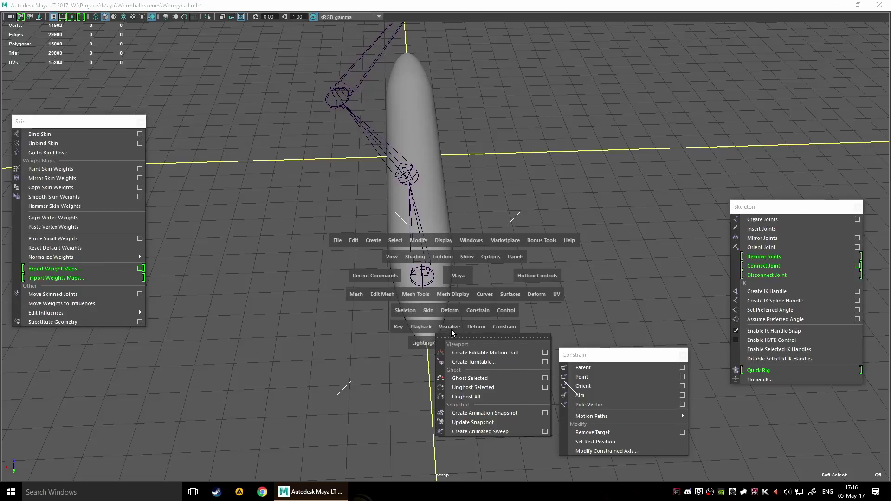
Delete the entire test joint chain starting from its root, joint1, leaving only the worm mesh
{"action": "left_click_drag", "start_coordinate": [451, 330], "coordinate": [497, 266], "text": "alt"}
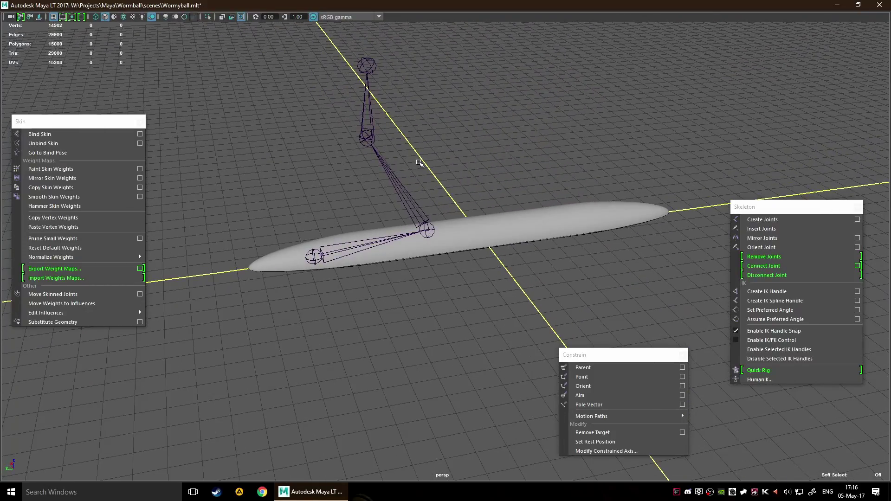
{"action": "left_click_drag", "start_coordinate": [501, 234], "coordinate": [481, 239], "text": "alt"}
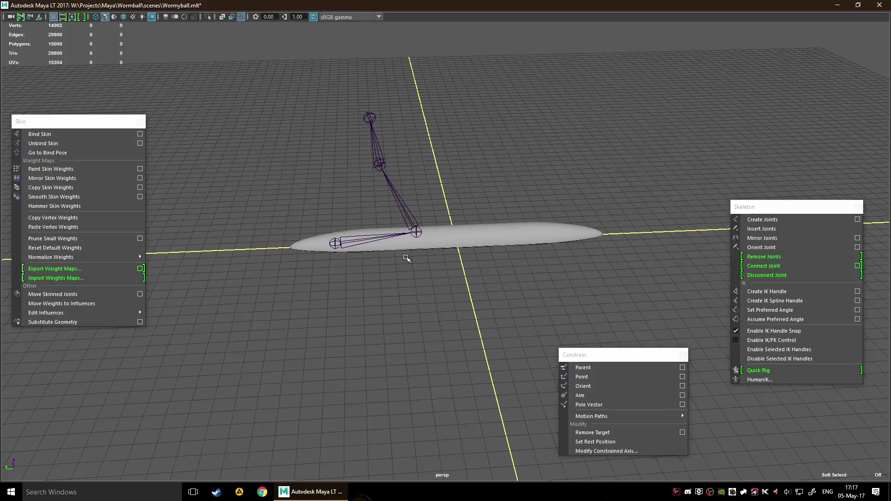
{"action": "left_click", "coordinate": [380, 164]}
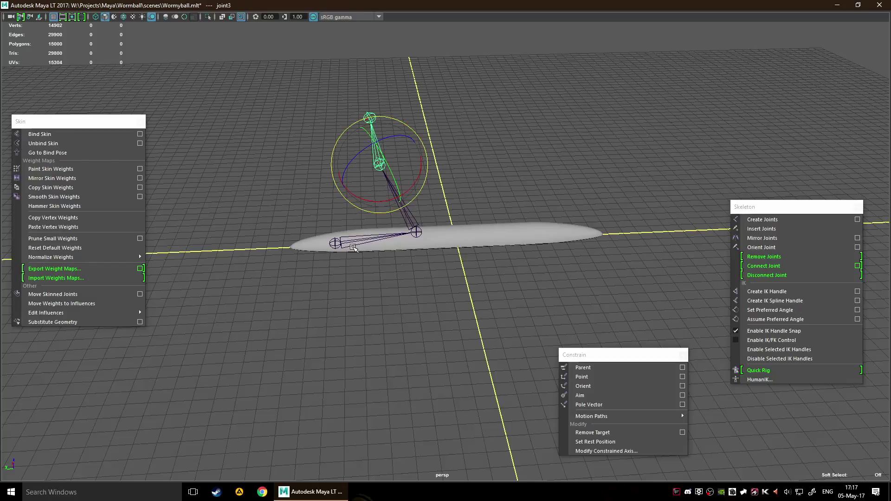
{"action": "left_click", "coordinate": [335, 243]}
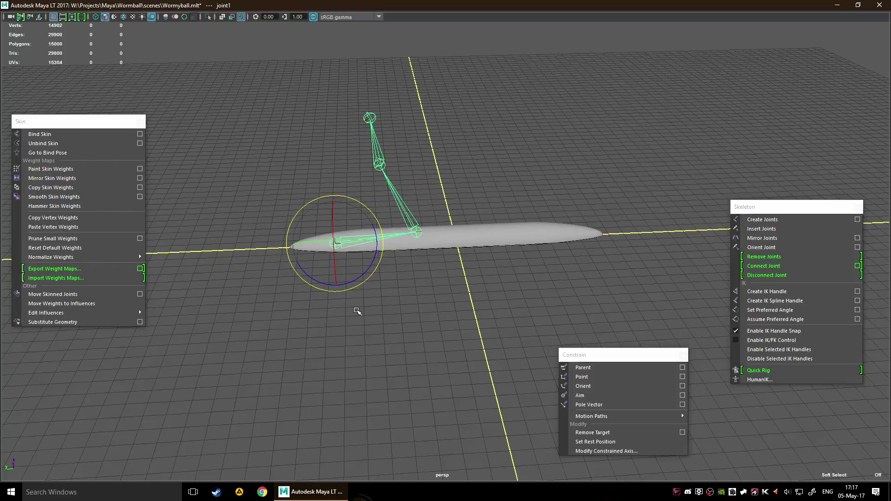
{"action": "key", "text": "Delete"}
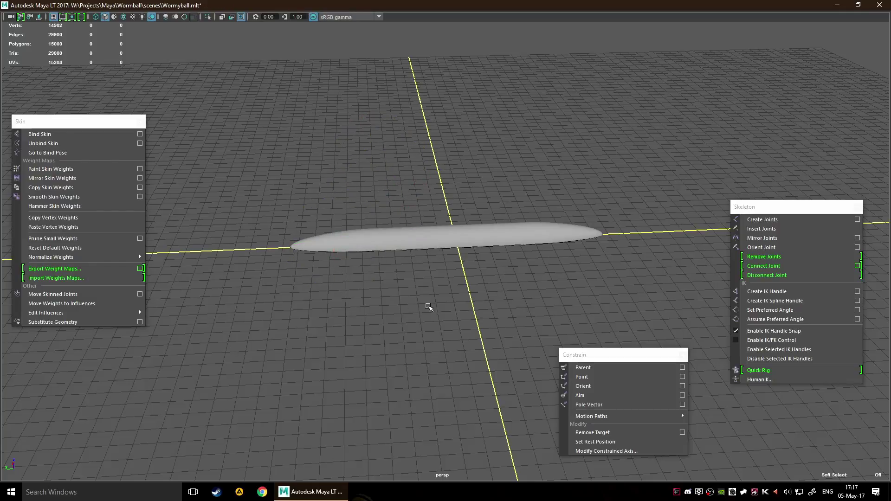
{"action": "left_click", "coordinate": [434, 243]}
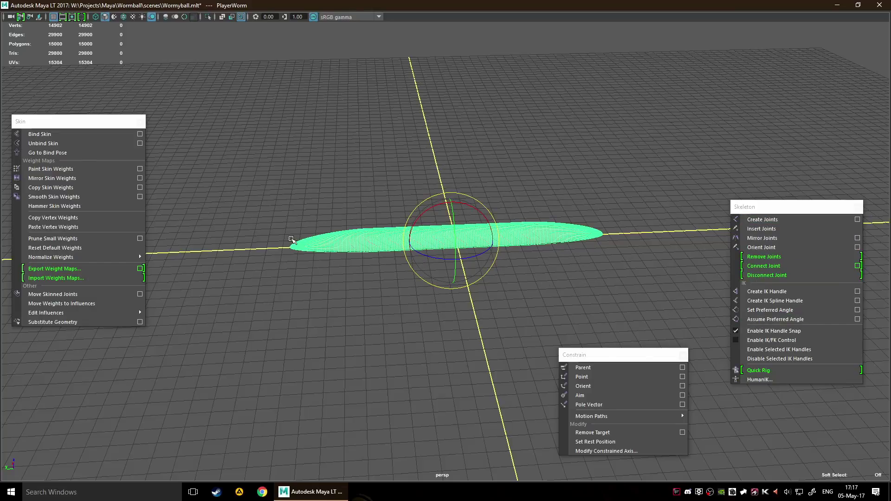
{"action": "left_click", "coordinate": [661, 193]}
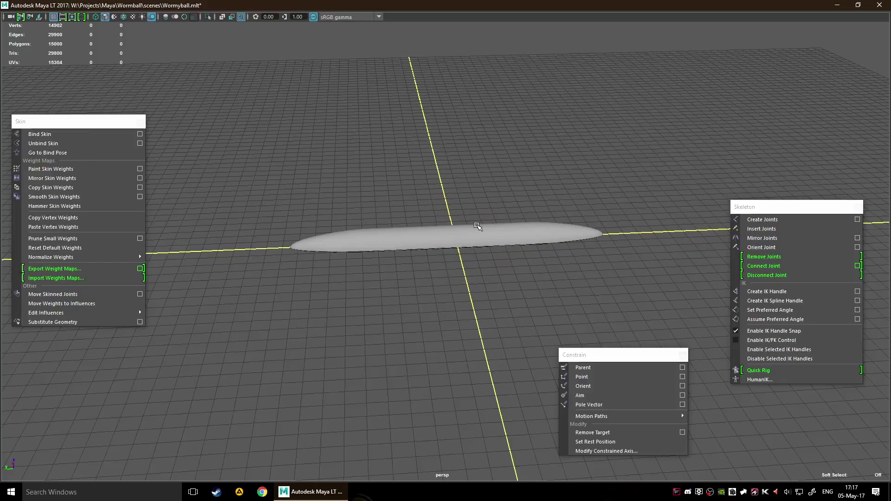
{"action": "left_click", "coordinate": [436, 241]}
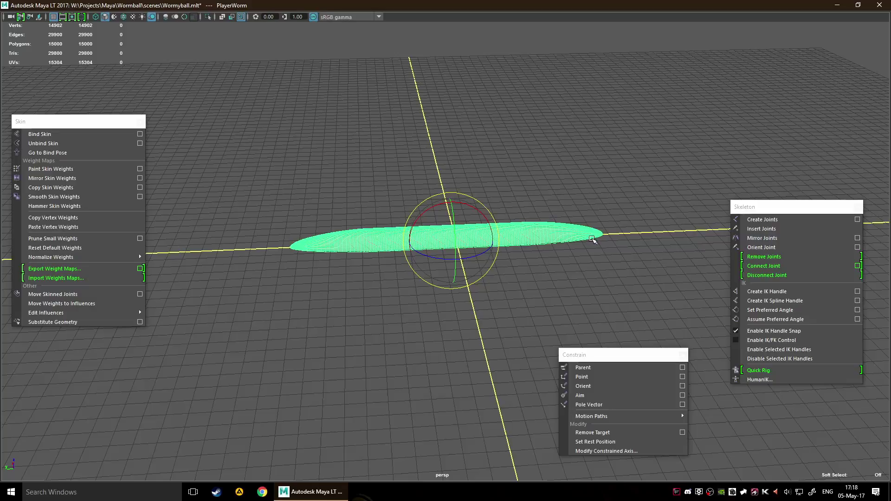
{"action": "left_click", "coordinate": [471, 333]}
{"action": "left_click", "coordinate": [457, 229]}
{"action": "left_click", "coordinate": [436, 319]}
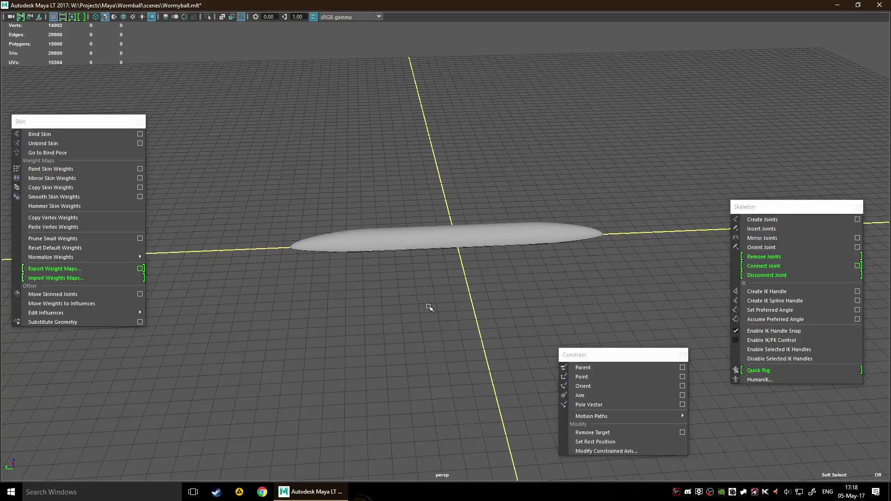
{"action": "left_click", "coordinate": [405, 246]}
{"action": "left_click", "coordinate": [396, 279]}
{"action": "left_click", "coordinate": [403, 235]}
{"action": "left_click", "coordinate": [385, 286]}
{"action": "left_click_drag", "start_coordinate": [463, 300], "coordinate": [453, 300], "text": "alt"}
{"action": "left_click", "coordinate": [461, 255]}
{"action": "left_click", "coordinate": [446, 303]}
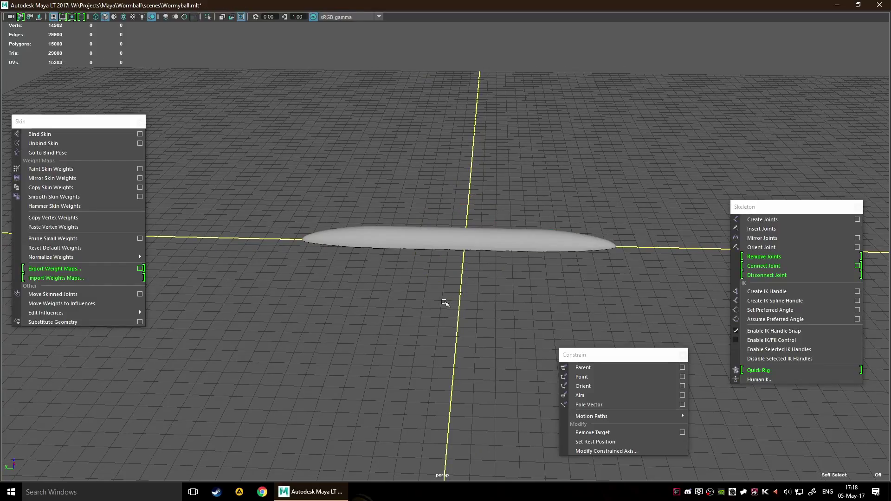
{"action": "left_click", "coordinate": [406, 242]}
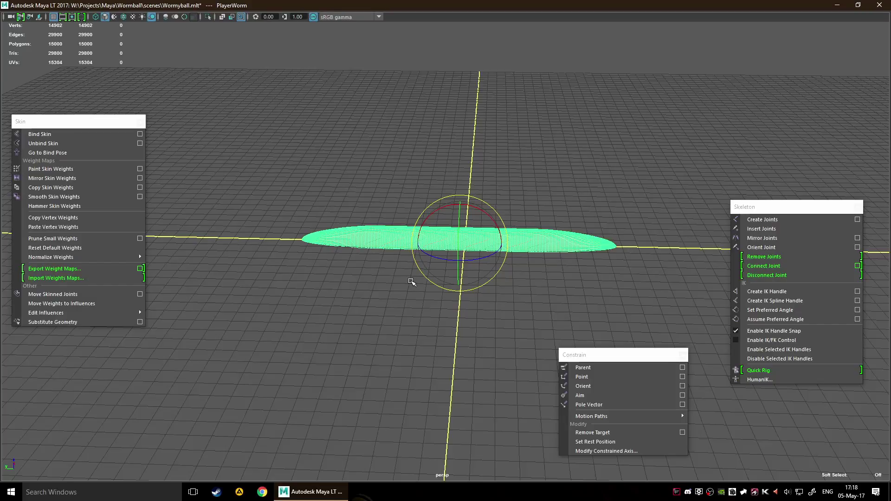
{"action": "left_click", "coordinate": [412, 281]}
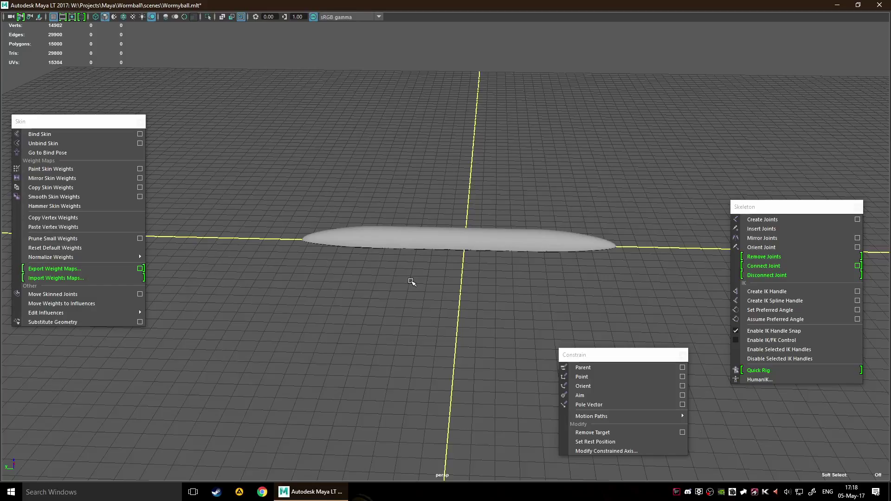
{"action": "scroll", "coordinate": [412, 282], "scroll_direction": "down", "scroll_amount": 6}
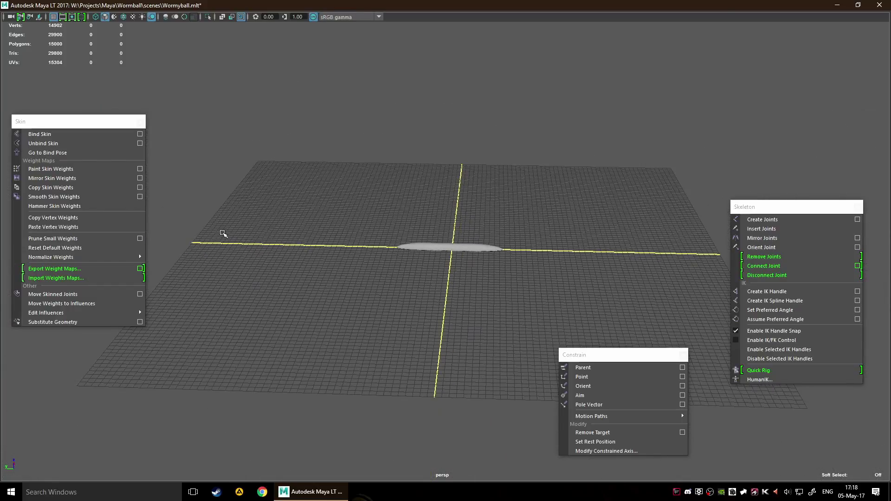
{"action": "scroll", "coordinate": [500, 284], "scroll_direction": "up", "scroll_amount": 3}
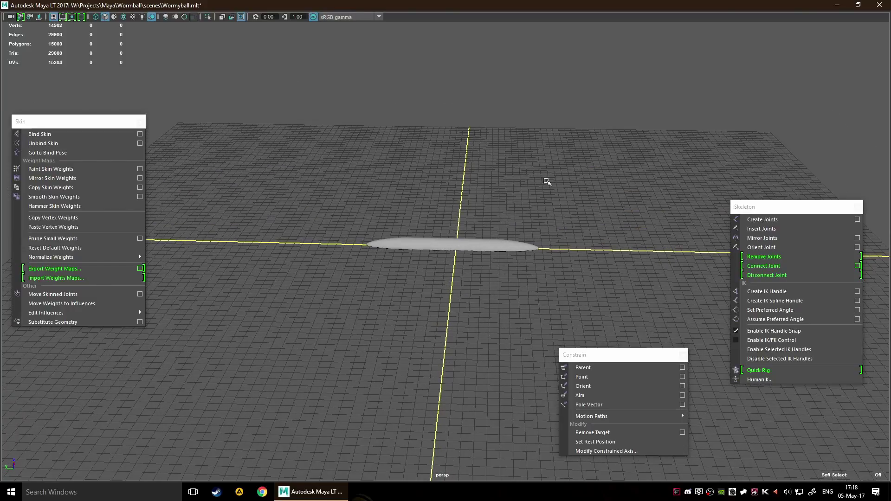
{"action": "scroll", "coordinate": [422, 250], "scroll_direction": "down", "scroll_amount": 3}
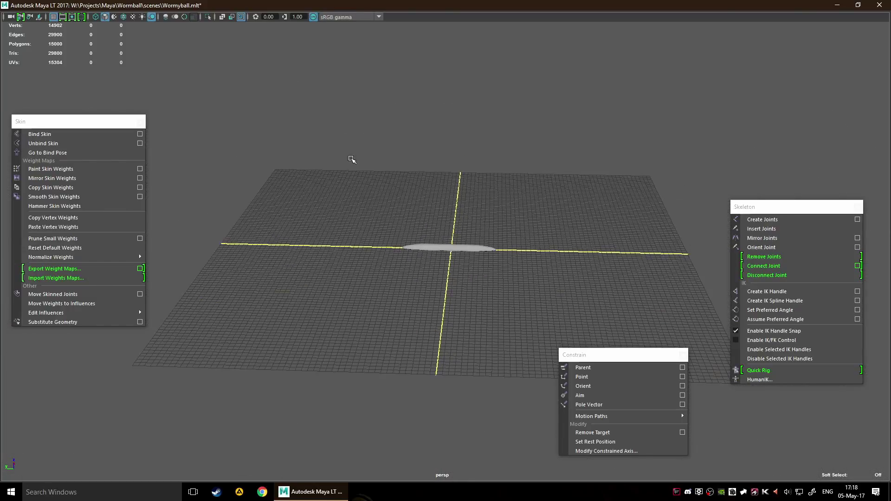
{"action": "scroll", "coordinate": [499, 273], "scroll_direction": "up", "scroll_amount": 5}
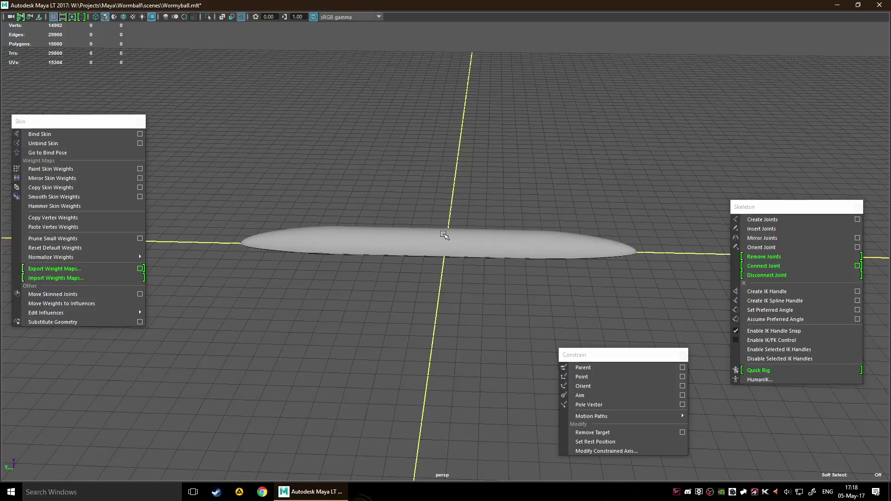
{"action": "scroll", "coordinate": [445, 236], "scroll_direction": "down", "scroll_amount": 5}
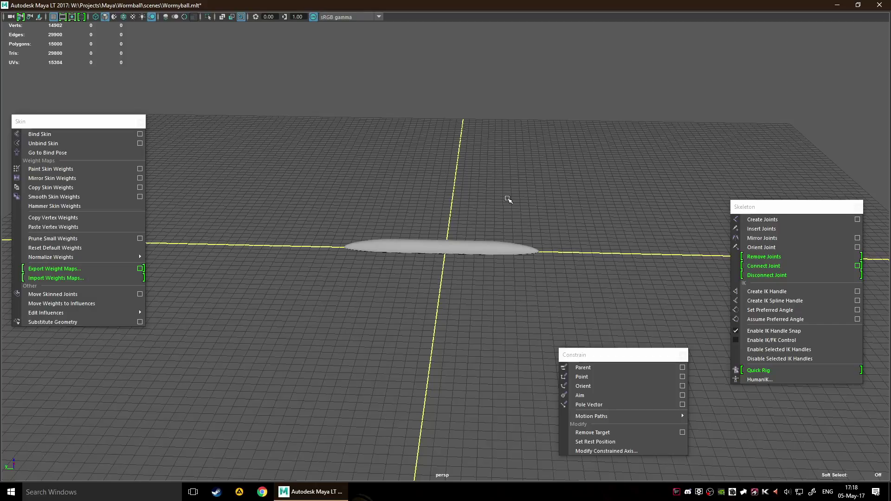
{"action": "scroll", "coordinate": [485, 195], "scroll_direction": "down", "scroll_amount": 3}
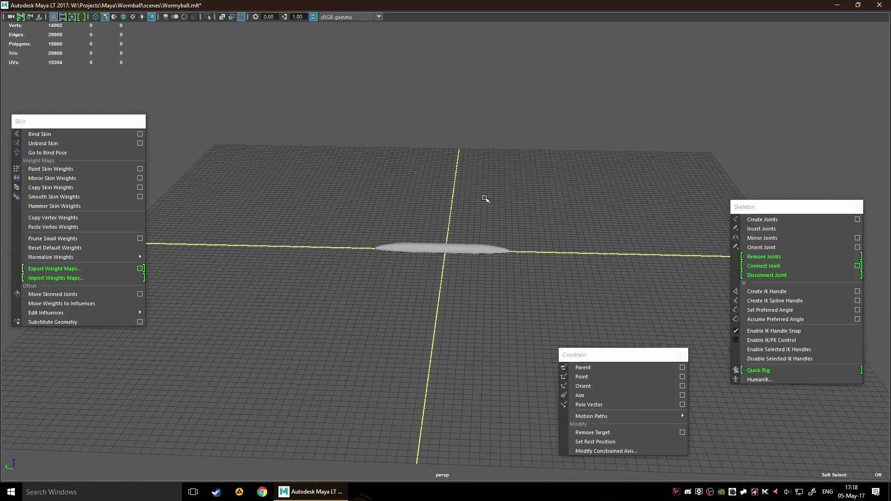
{"action": "scroll", "coordinate": [464, 183], "scroll_direction": "down", "scroll_amount": 5}
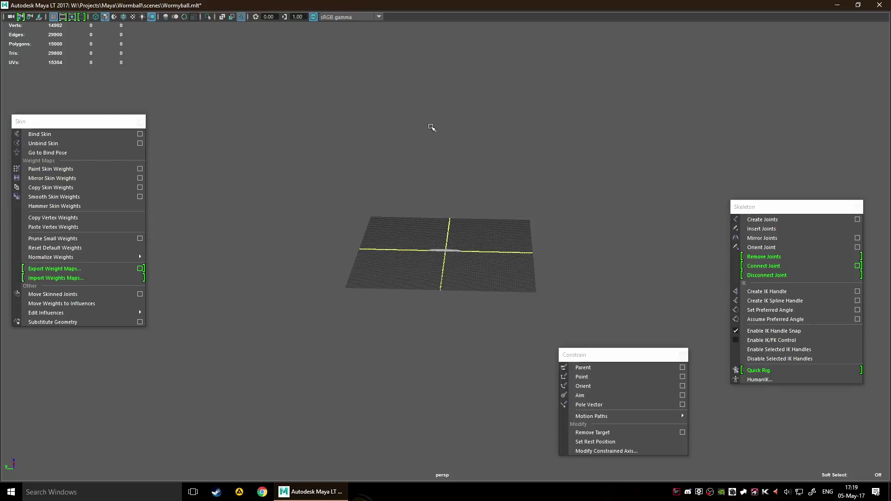
{"action": "scroll", "coordinate": [418, 242], "scroll_direction": "up", "scroll_amount": 8}
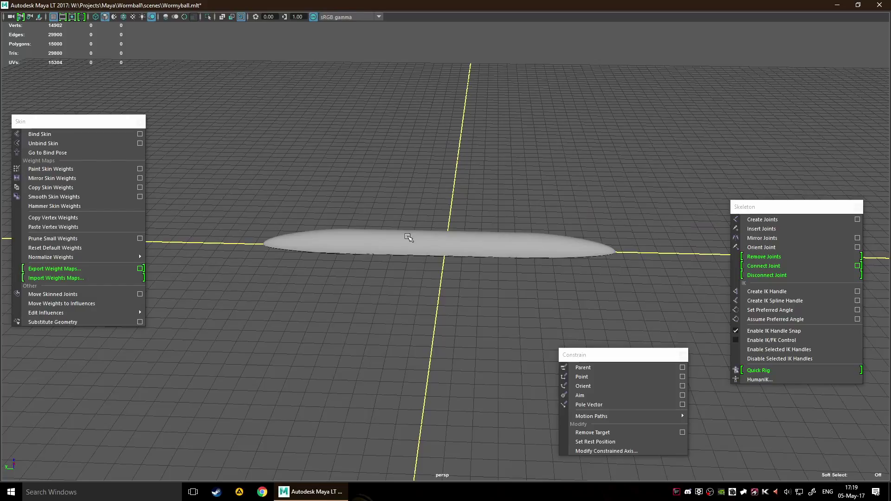
{"action": "left_click", "coordinate": [357, 244]}
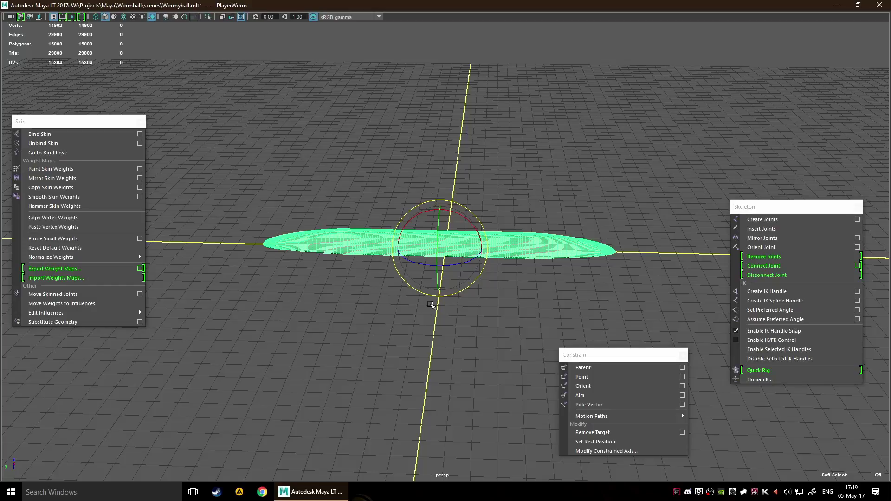
{"action": "left_click", "coordinate": [327, 302]}
{"action": "left_click_drag", "start_coordinate": [288, 303], "coordinate": [643, 279]}
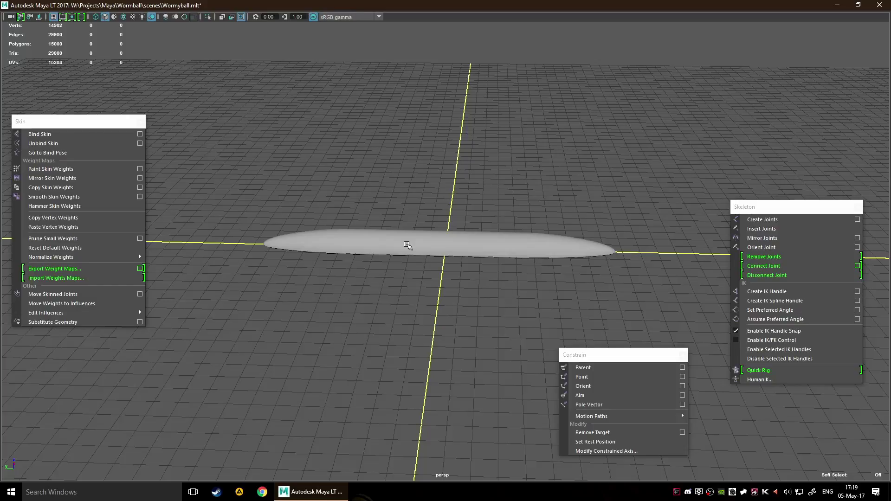
Close the floating Skin and Constrain command windows, keeping the Skeleton window open beside the worm
{"action": "middle_click_drag", "start_coordinate": [386, 367], "coordinate": [425, 335], "text": "alt"}
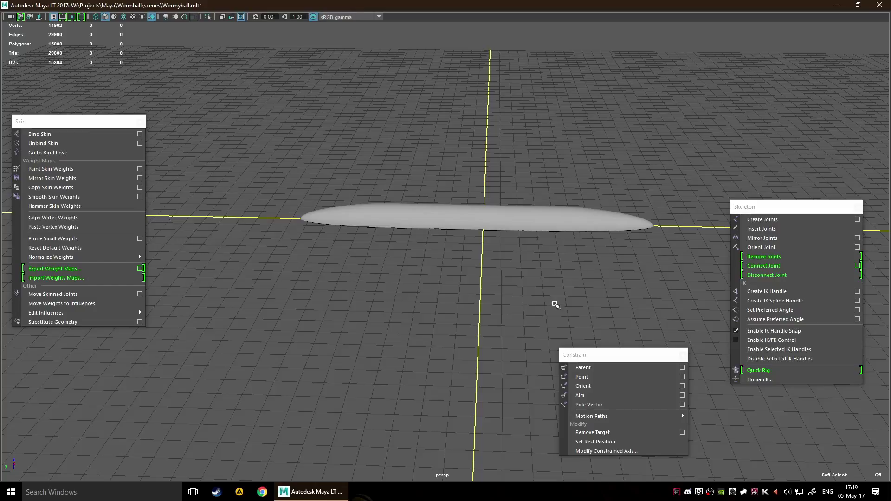
{"action": "middle_click_drag", "start_coordinate": [557, 306], "coordinate": [532, 321], "text": "alt"}
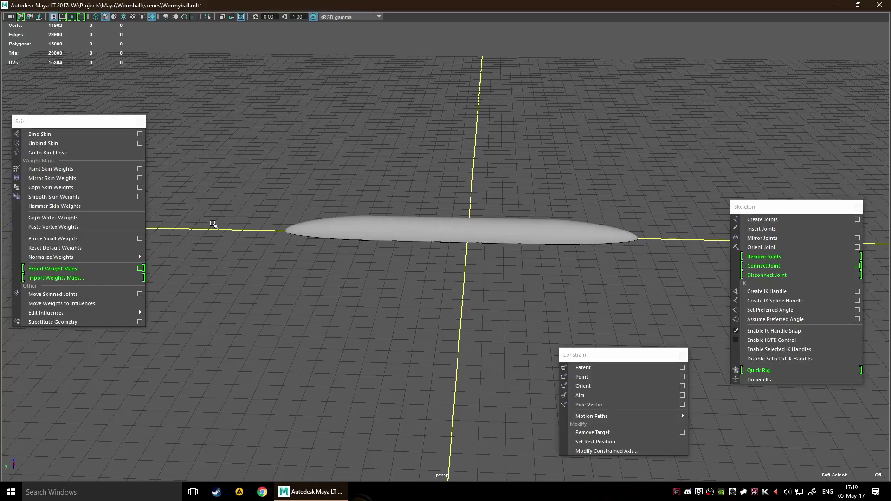
{"action": "left_click", "coordinate": [140, 123]}
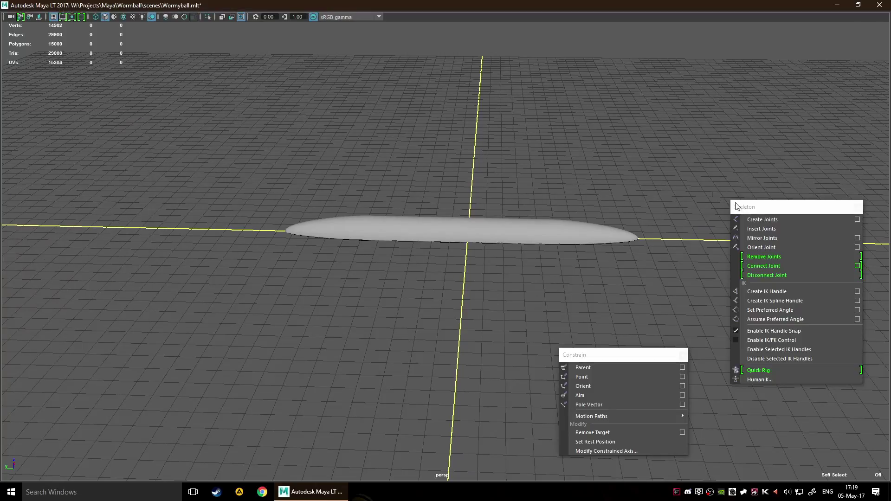
{"action": "left_click", "coordinate": [683, 355]}
{"action": "left_click_drag", "start_coordinate": [642, 334], "coordinate": [613, 320], "text": "alt"}
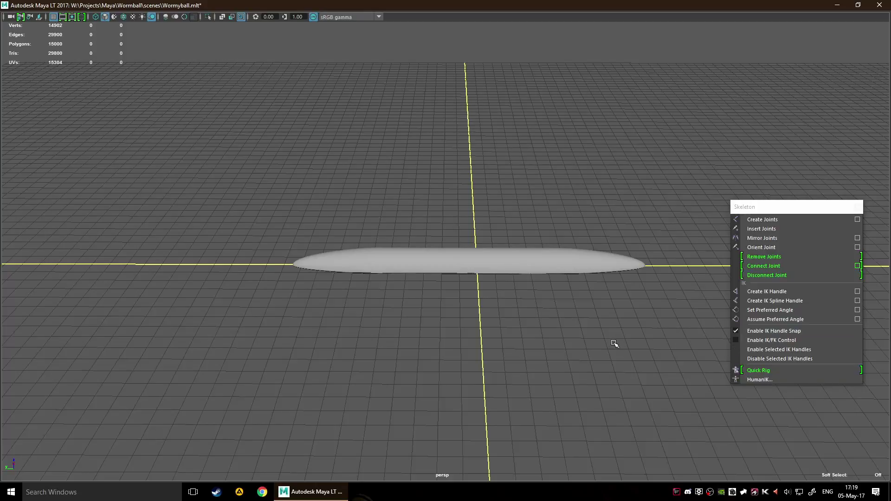
{"action": "left_click", "coordinate": [497, 272]}
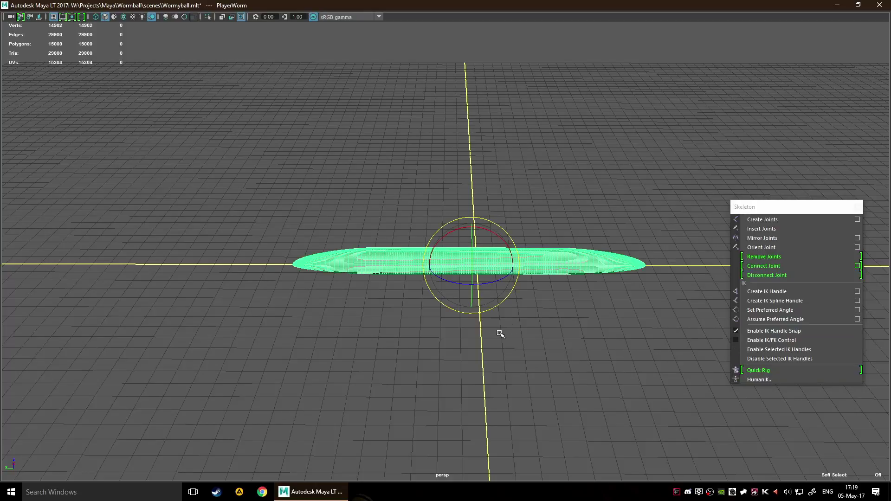
{"action": "left_click", "coordinate": [501, 334]}
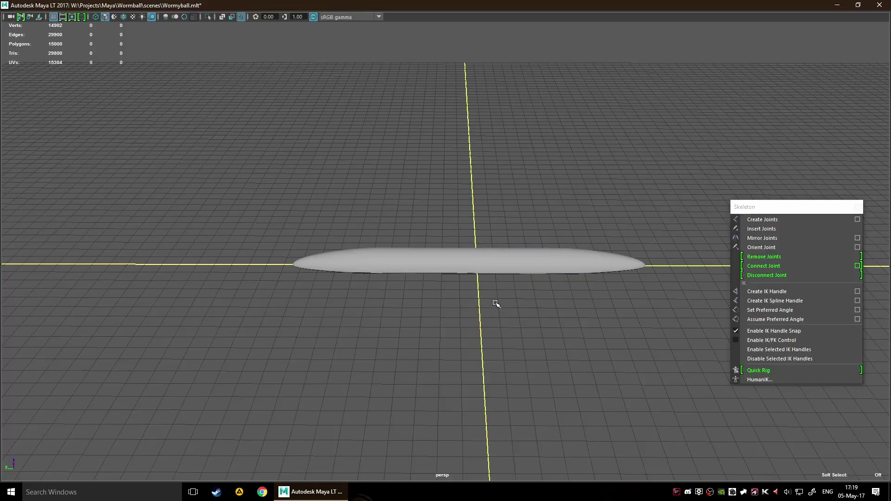